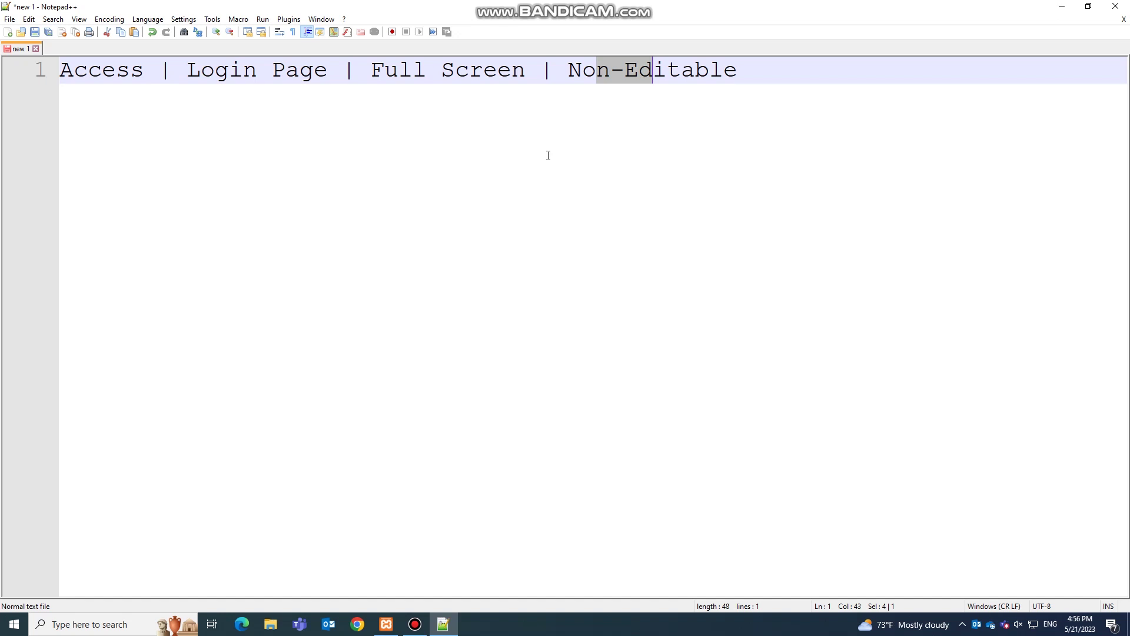
pyautogui.moveTo(189, 73); pyautogui.dragTo(302, 73)
pyautogui.moveTo(79, 73); pyautogui.dragTo(118, 77)
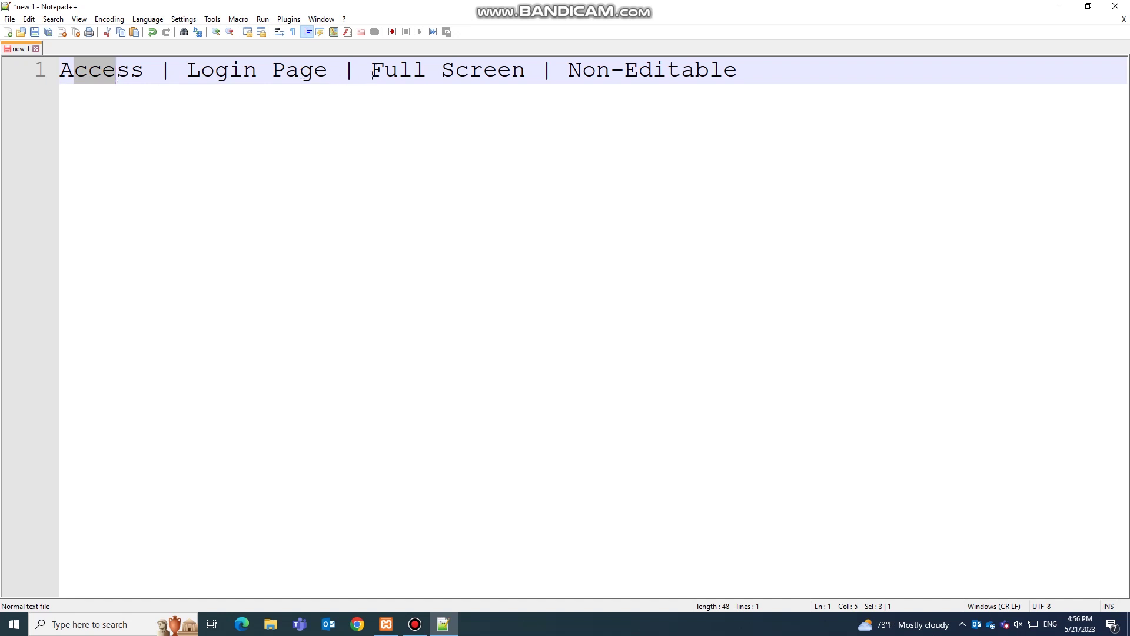
pyautogui.moveTo(370, 73); pyautogui.dragTo(737, 73)
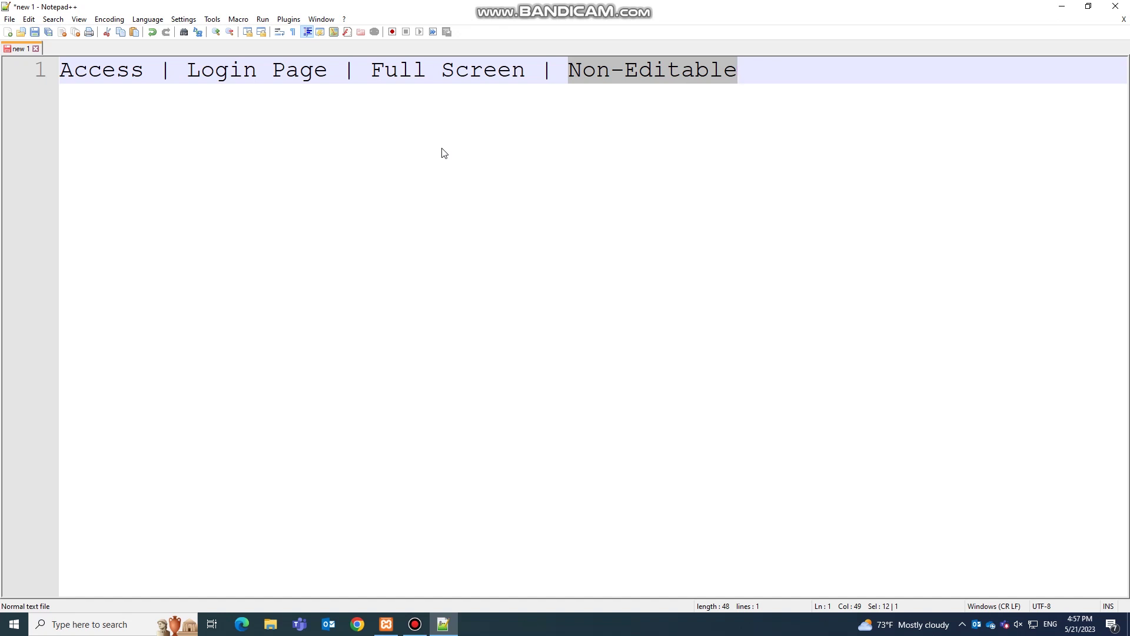
pyautogui.press('Right')
pyautogui.moveTo(737, 67); pyautogui.dragTo(567, 82)
pyautogui.moveTo(372, 70); pyautogui.dragTo(526, 71)
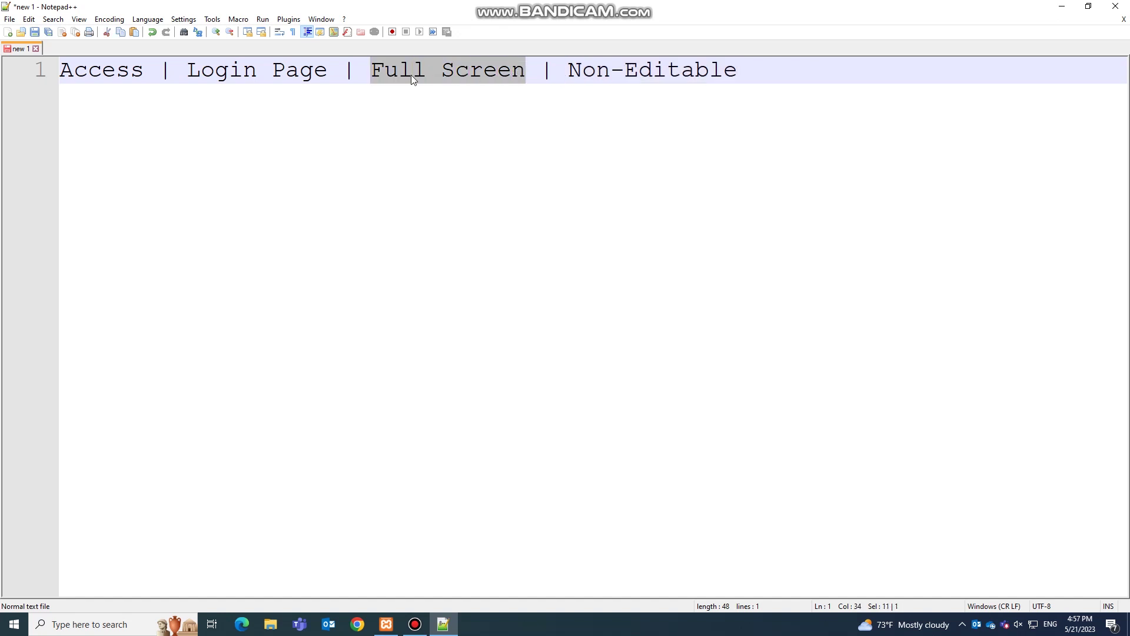
pyautogui.moveTo(188, 72); pyautogui.dragTo(332, 73)
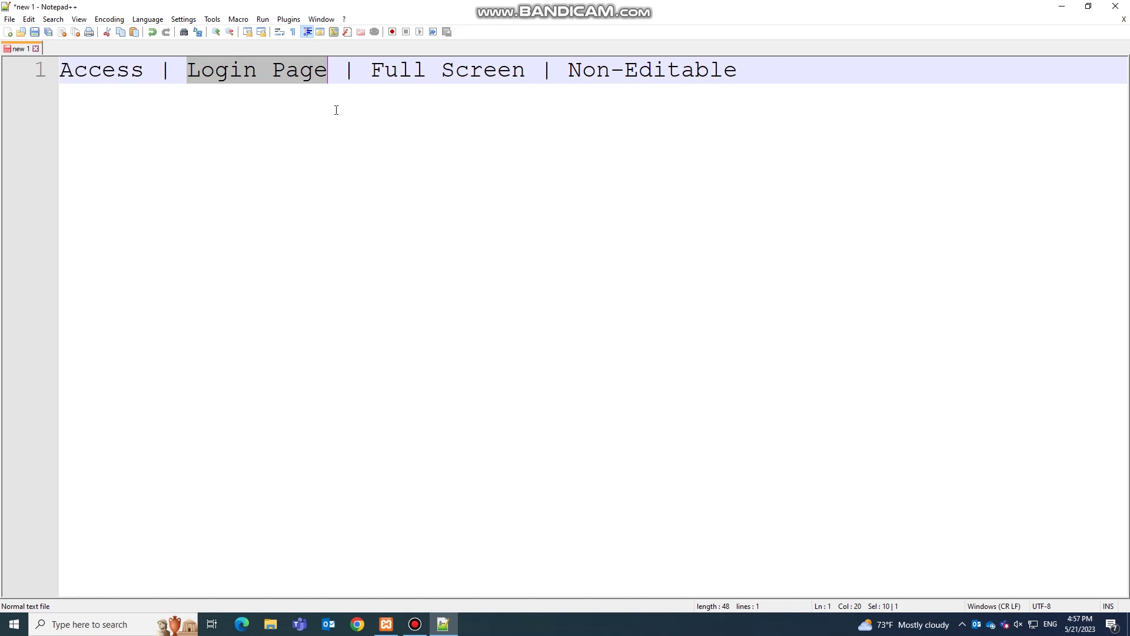
pyautogui.press('End')
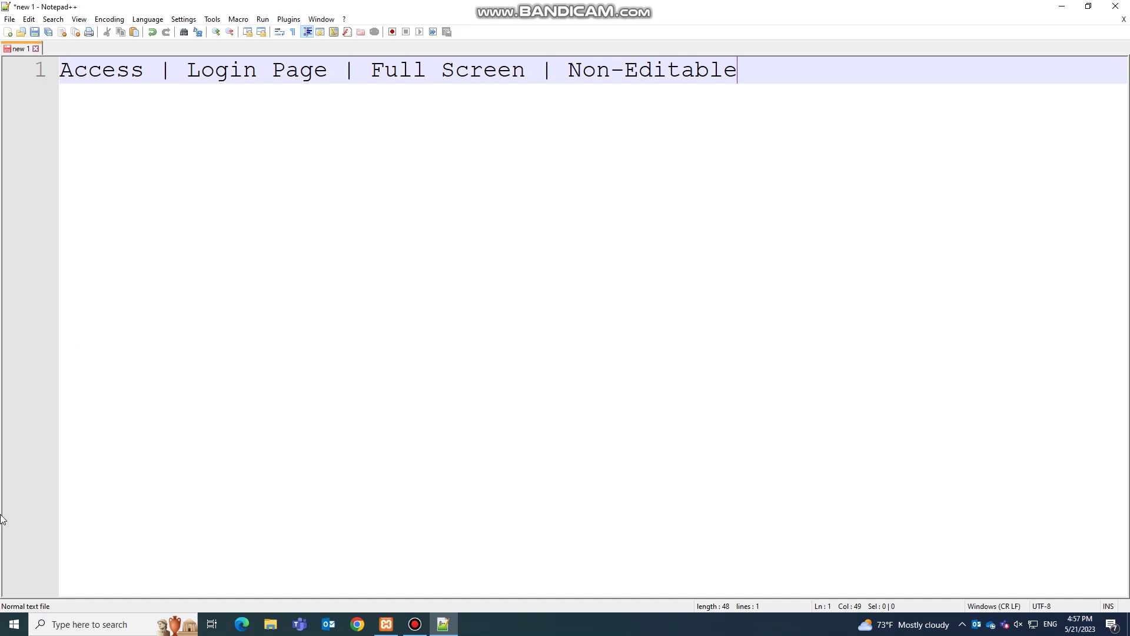
# Step: Open Access 2016 and create a blank desktop database named Login
pyautogui.click(14, 624)
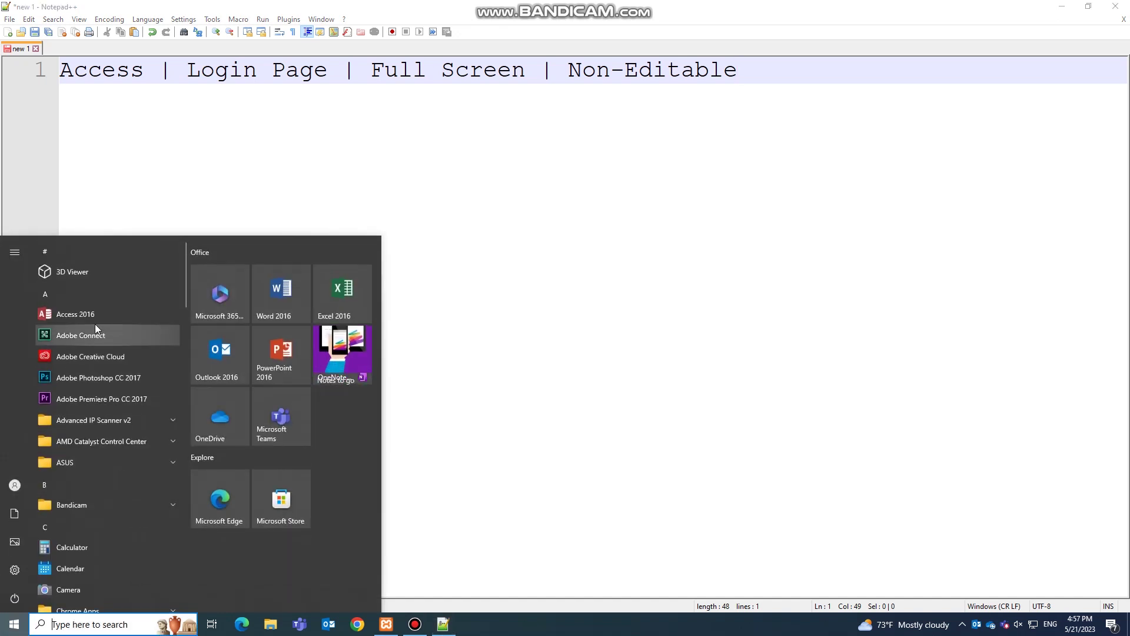
pyautogui.click(75, 313)
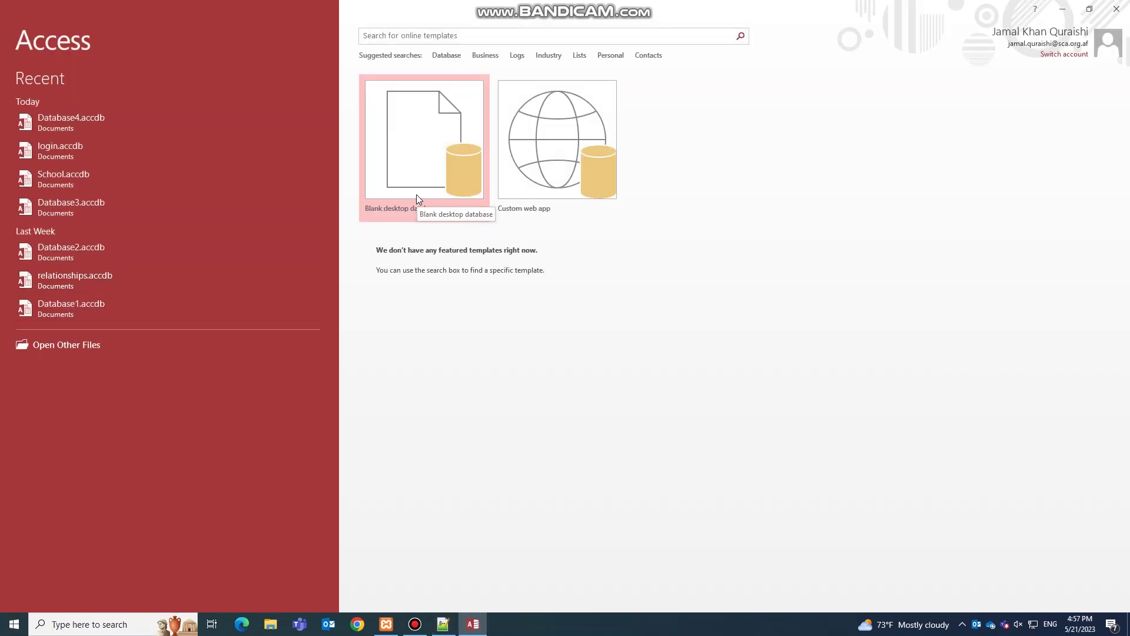
pyautogui.click(422, 163)
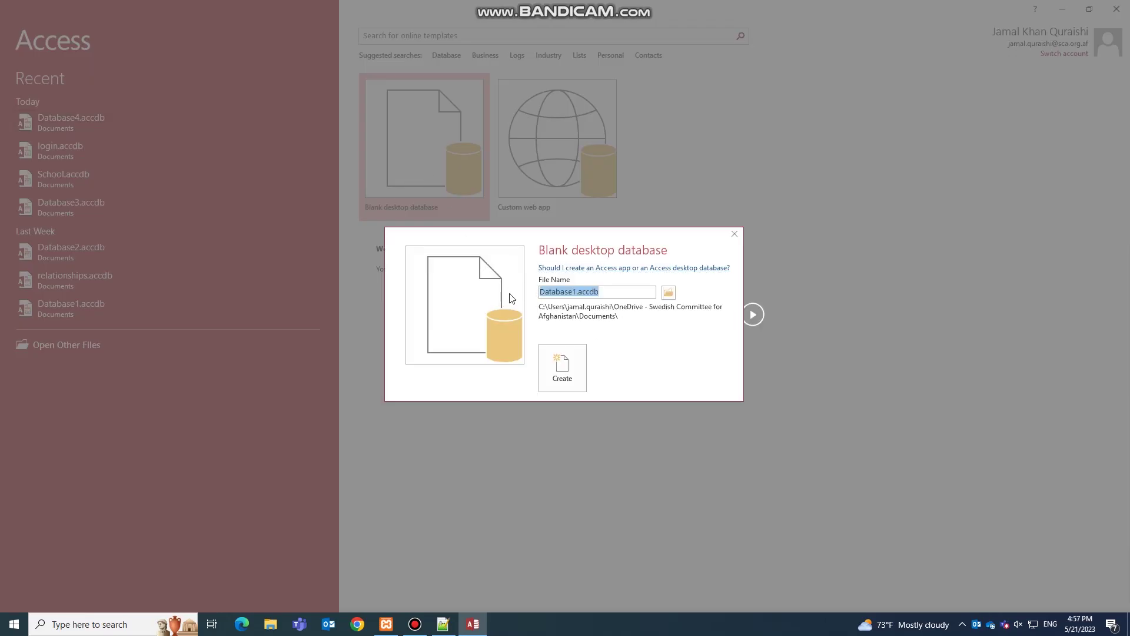
pyautogui.write('Lo')
pyautogui.press('Return')
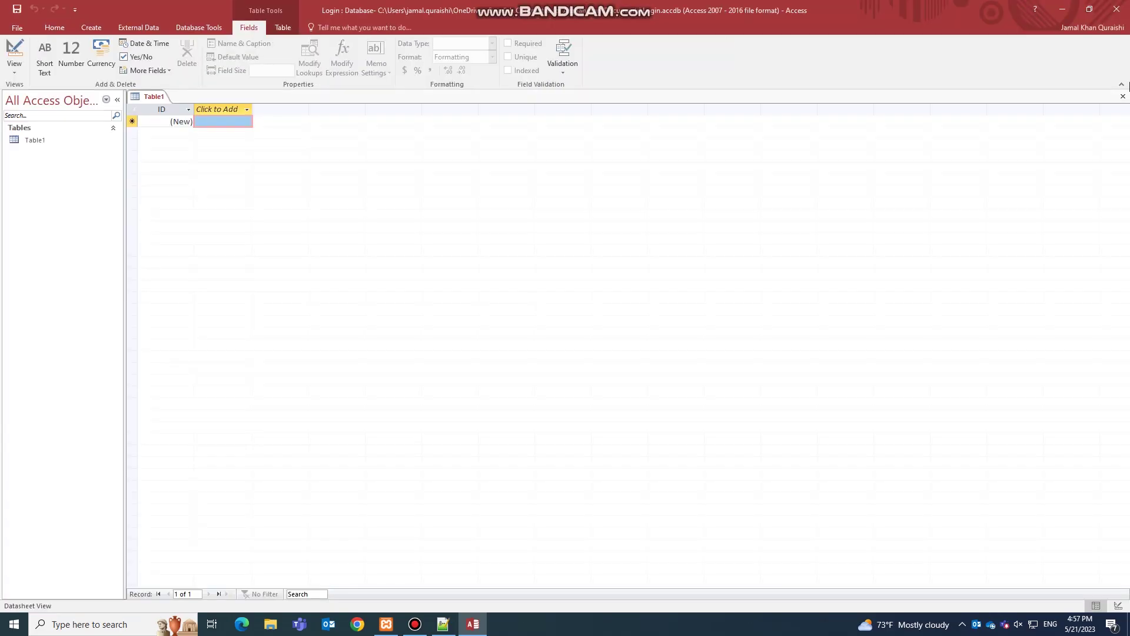
# Step: Close the empty default table and create a blank form in Design view, enlarged to about 10 by 7 ruler units
pyautogui.click(1123, 96)
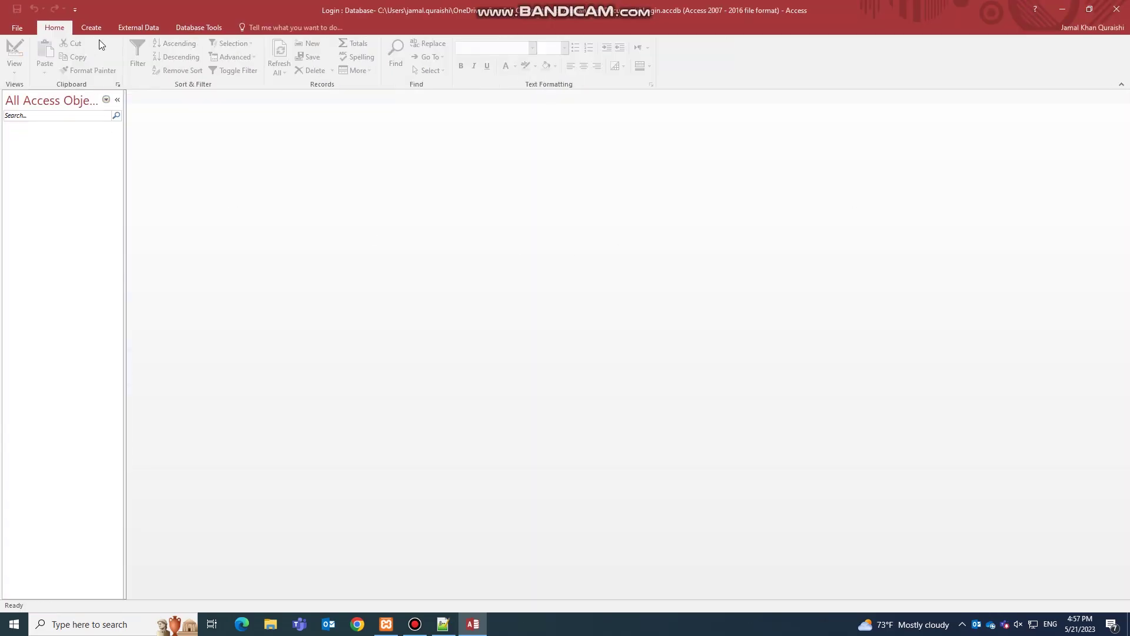
pyautogui.click(92, 28)
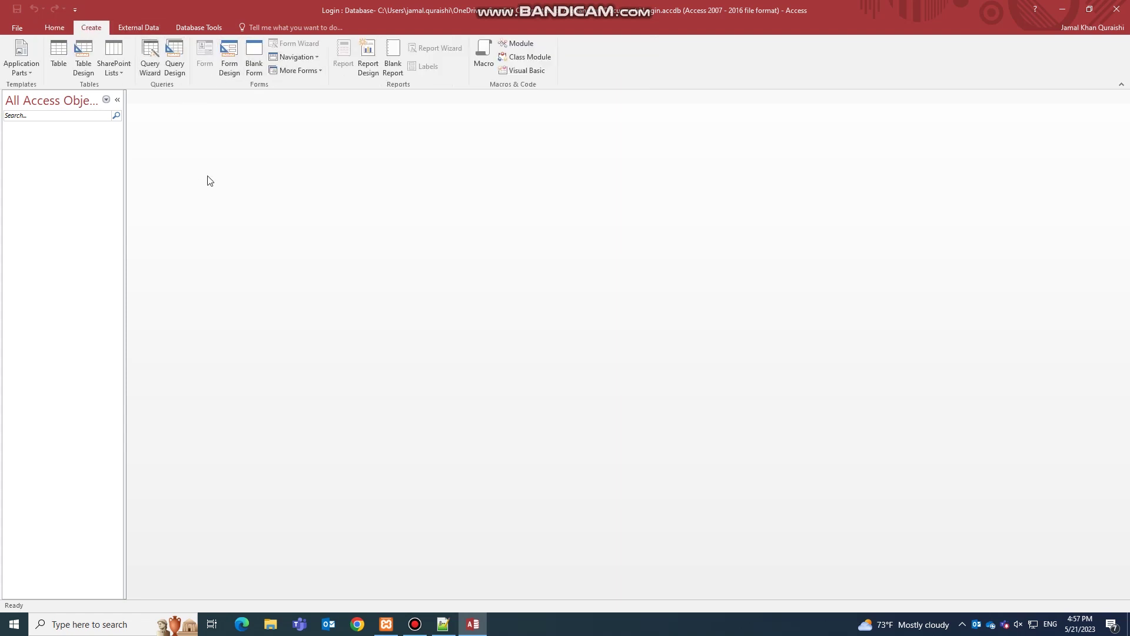
pyautogui.click(234, 60)
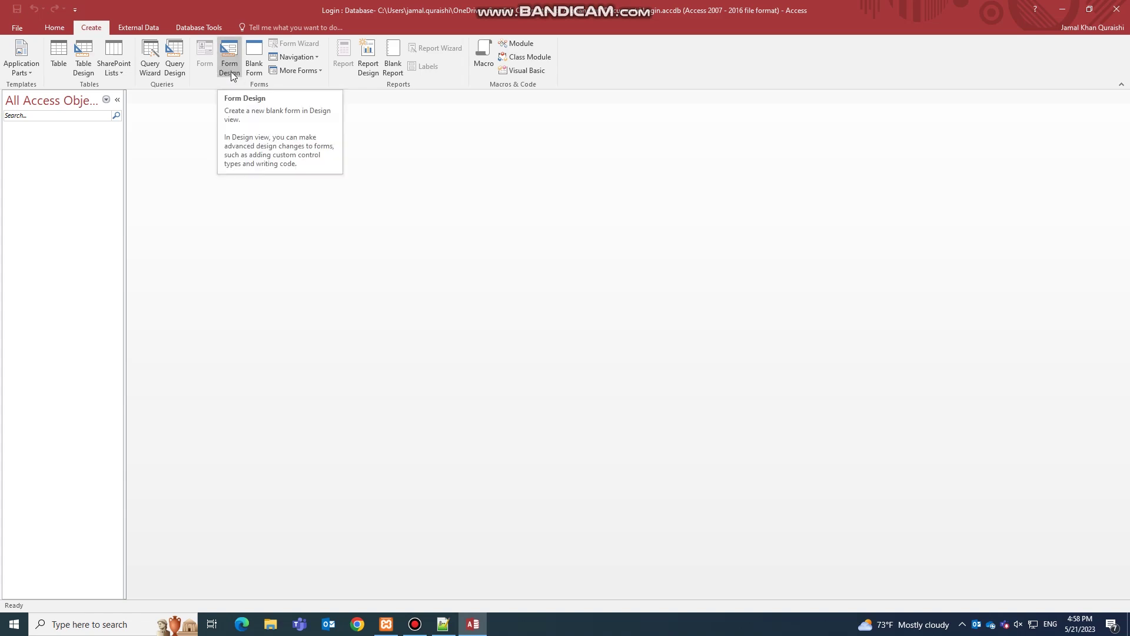
pyautogui.click(231, 72)
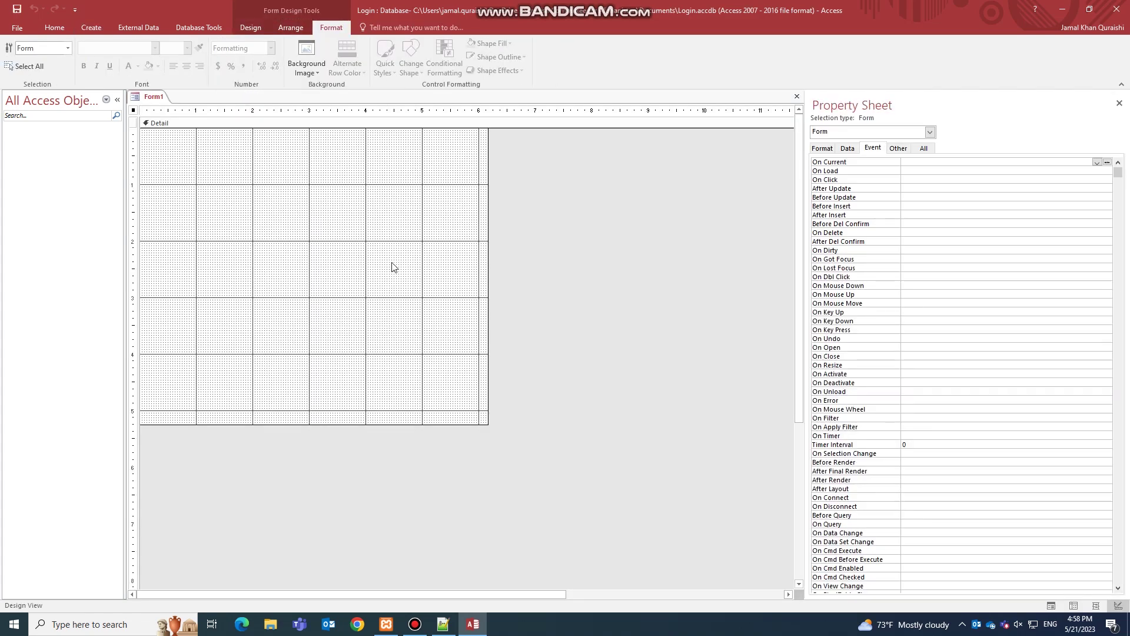
pyautogui.moveTo(486, 422); pyautogui.dragTo(712, 530)
# Step: Add a text box about 2.8 ruler units wide near the form's upper left and duplicate it directly below
pyautogui.click(250, 27)
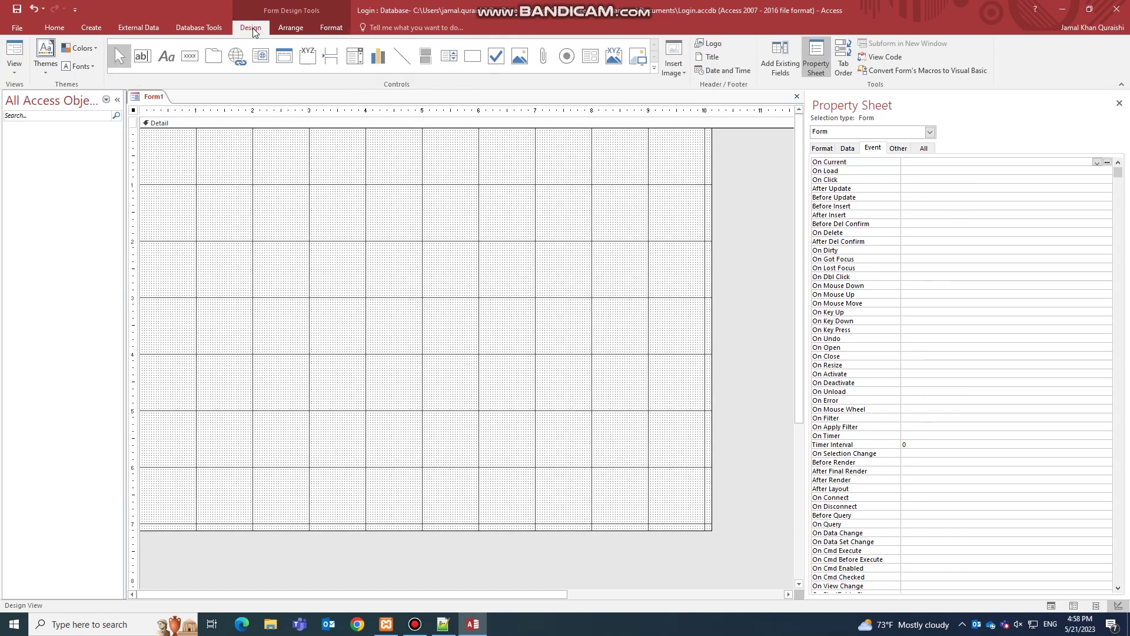
pyautogui.click(143, 56)
pyautogui.moveTo(258, 177); pyautogui.dragTo(412, 203)
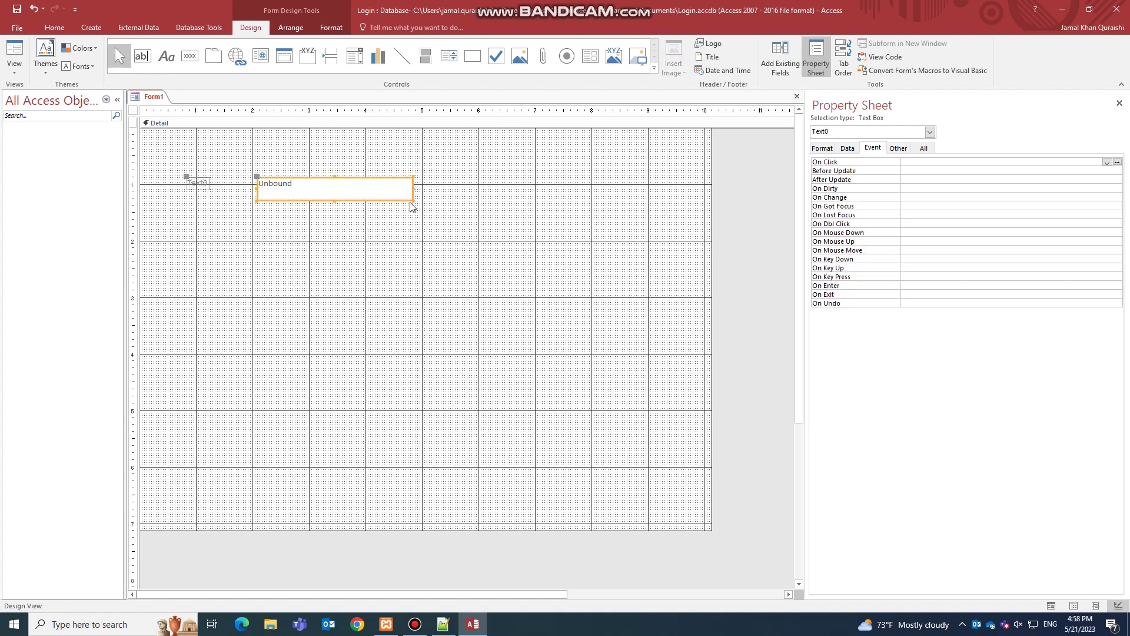
pyautogui.hotkey('ctrl', 'c')
pyautogui.hotkey('ctrl', 'v')
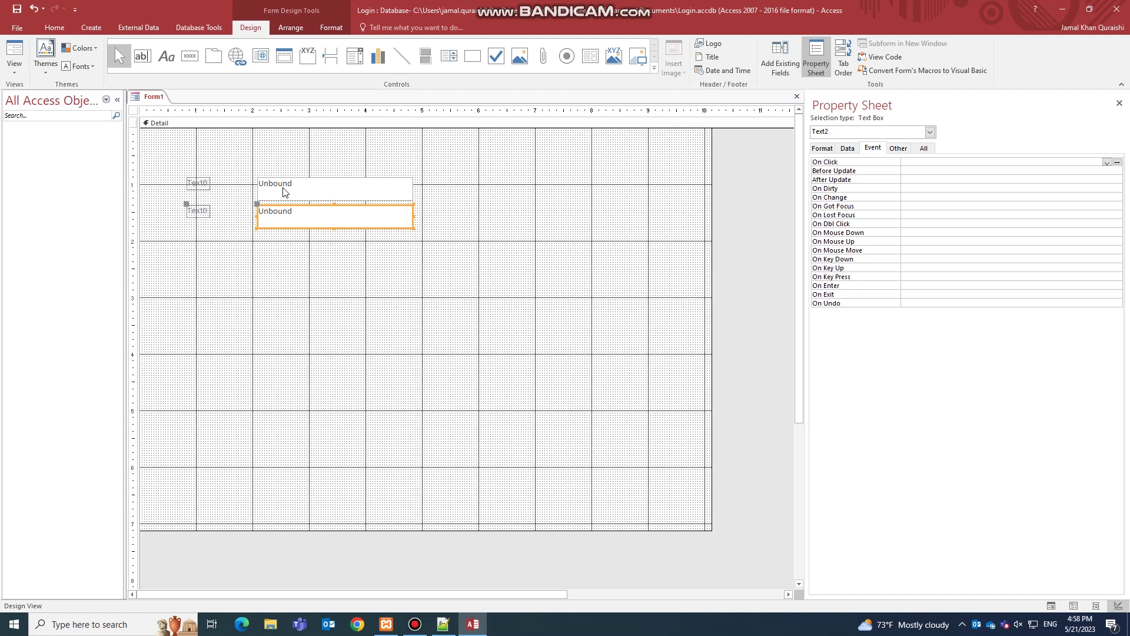
# Step: Add a command button below the two text boxes without using the wizard and caption it Login
pyautogui.click(189, 56)
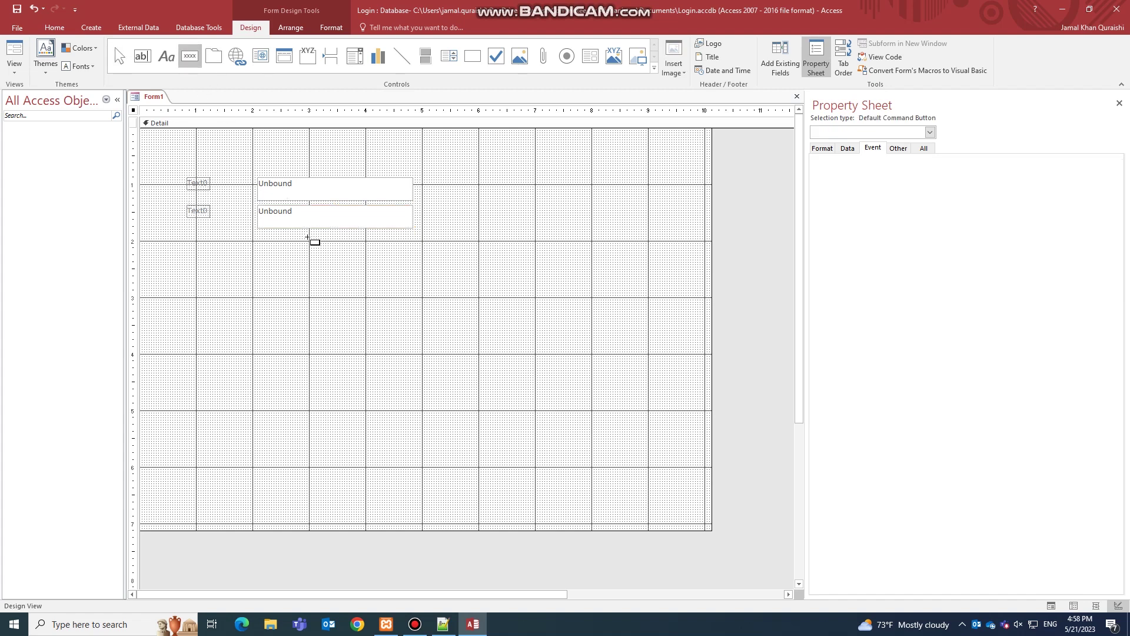
pyautogui.moveTo(310, 244); pyautogui.dragTo(372, 262)
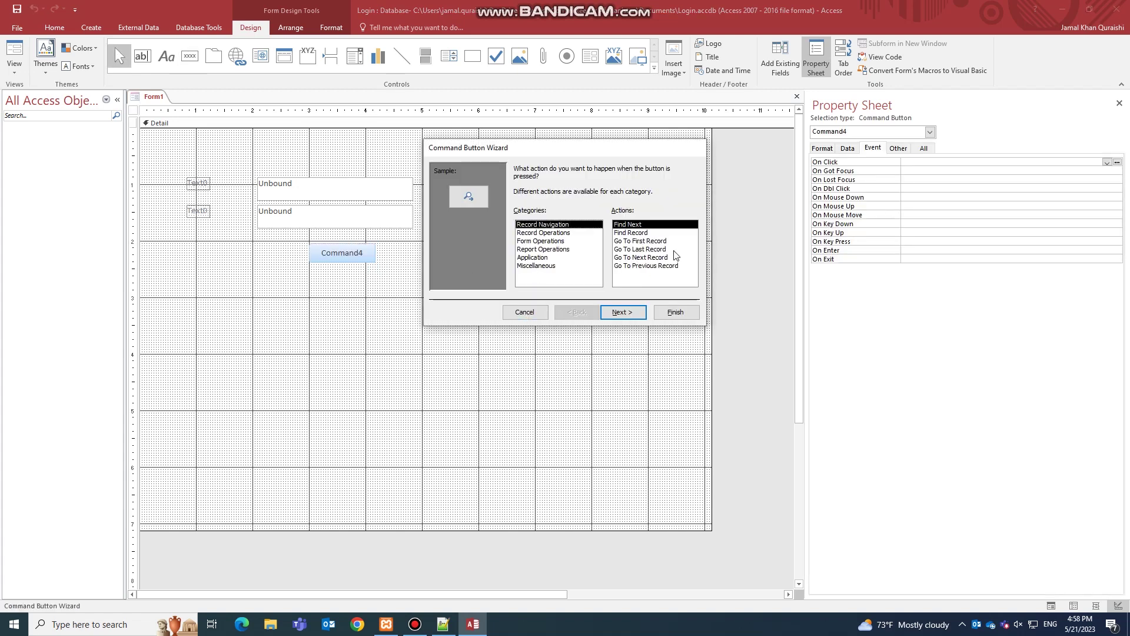
pyautogui.click(524, 312)
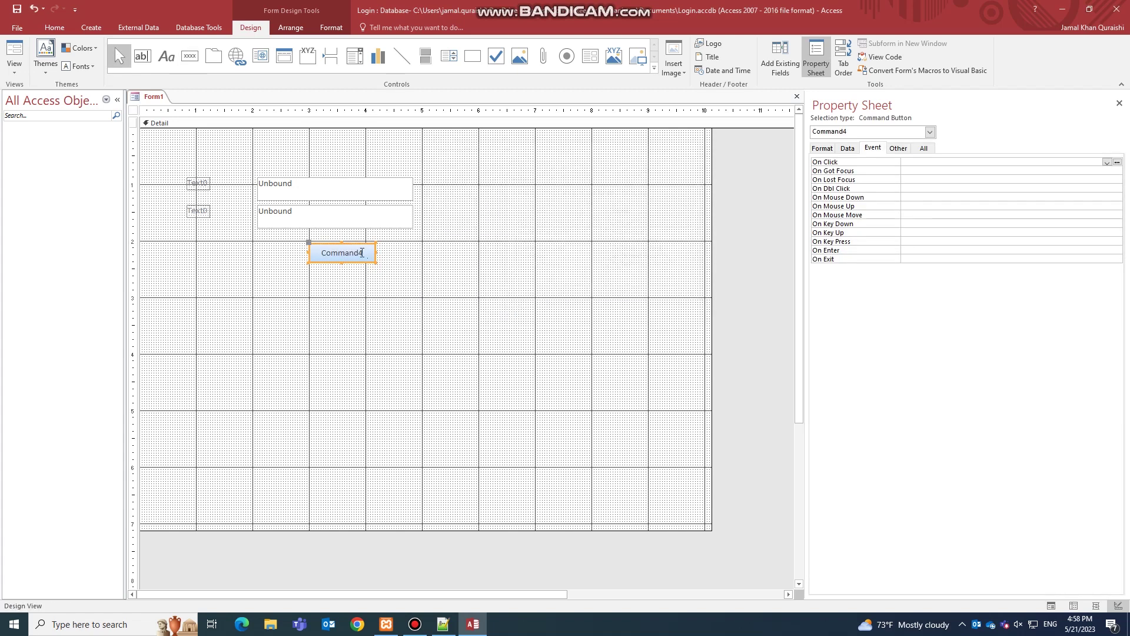
pyautogui.click(362, 252)
pyautogui.moveTo(363, 252); pyautogui.dragTo(289, 260)
pyautogui.write('Login')
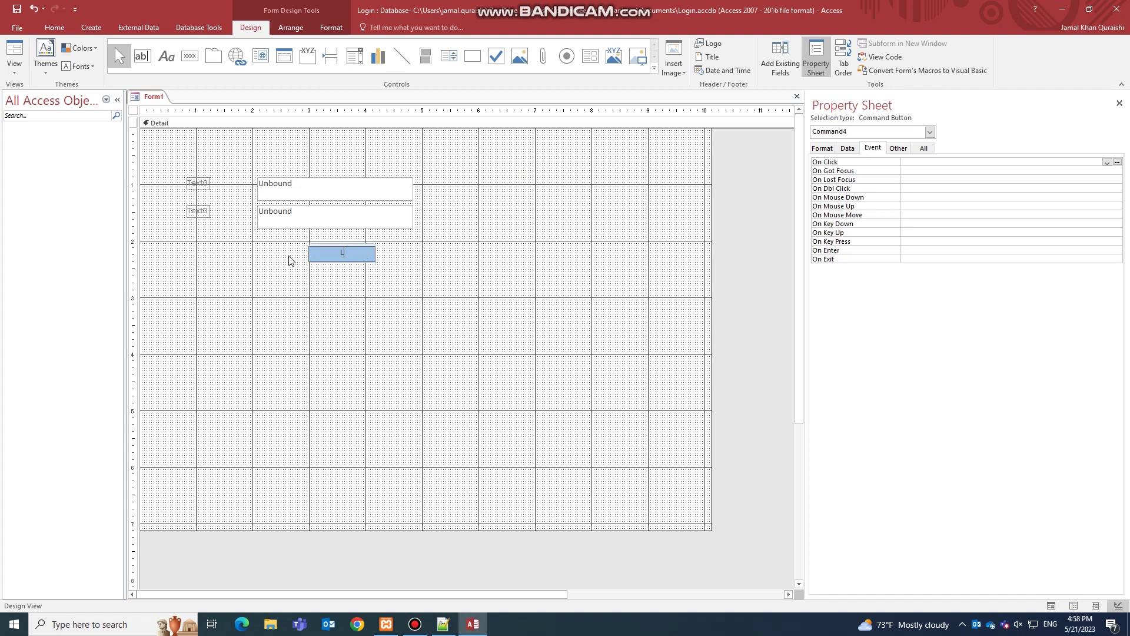
# Step: Change the upper text box's label to User Name and the lower one's to Password
pyautogui.click(199, 182)
pyautogui.moveTo(209, 183); pyautogui.dragTo(177, 183)
pyautogui.write('User Name')
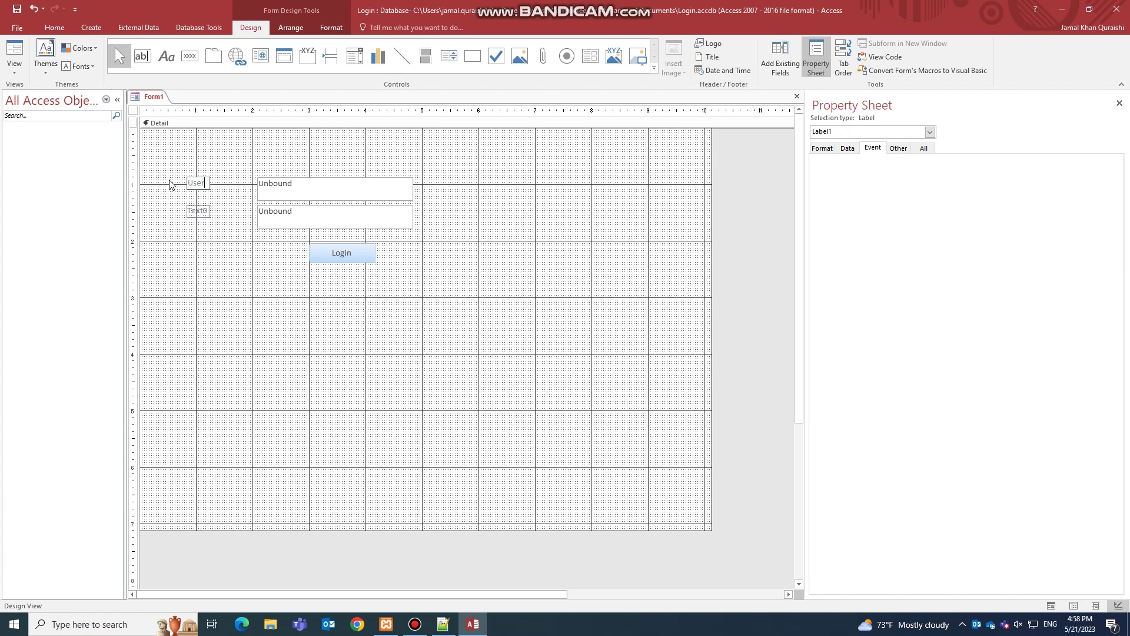
pyautogui.click(203, 212)
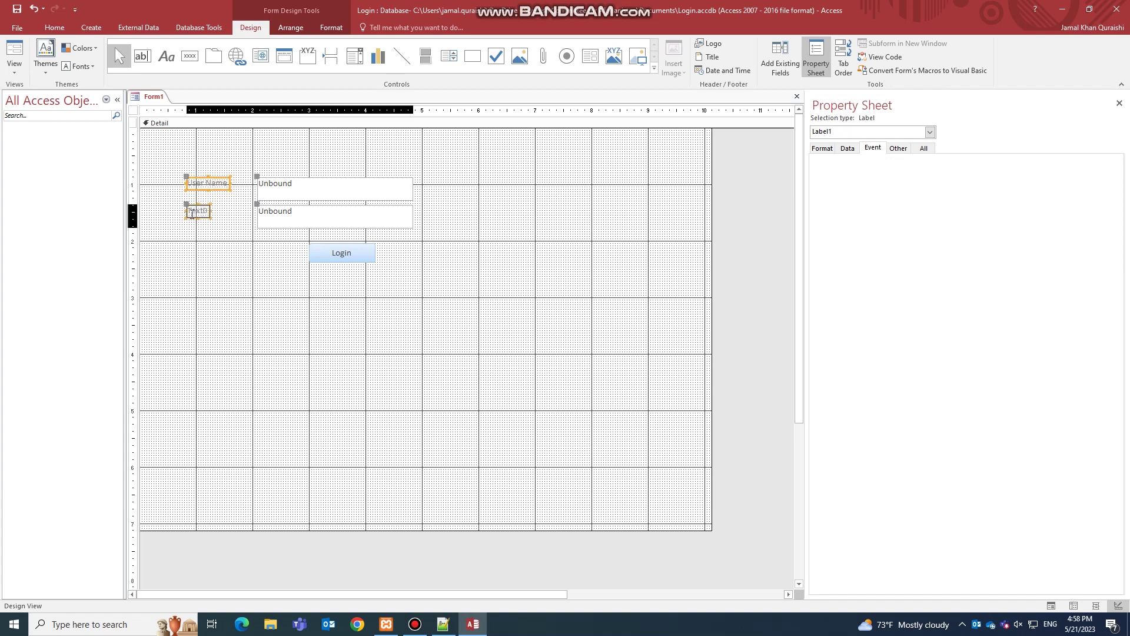
pyautogui.moveTo(207, 210); pyautogui.dragTo(179, 212)
pyautogui.press('BackSpace')
pyautogui.write('Password')
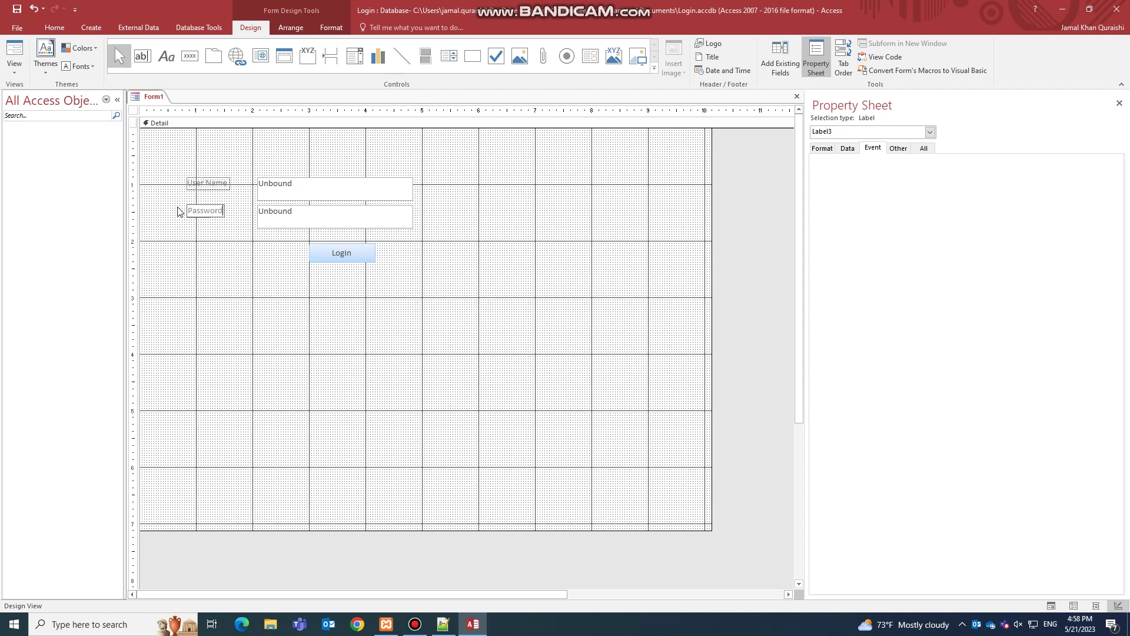
pyautogui.click(259, 258)
# Step: Set the User Name text box's default value to Admin, check it in Form view and return to Design view
pyautogui.click(281, 183)
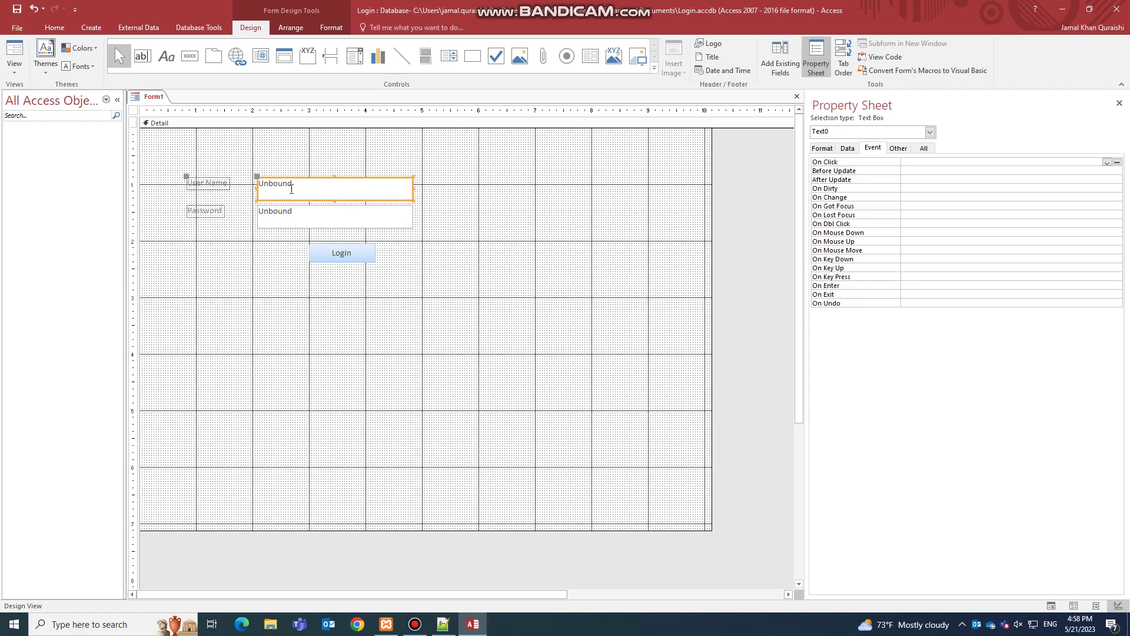
pyautogui.click(847, 149)
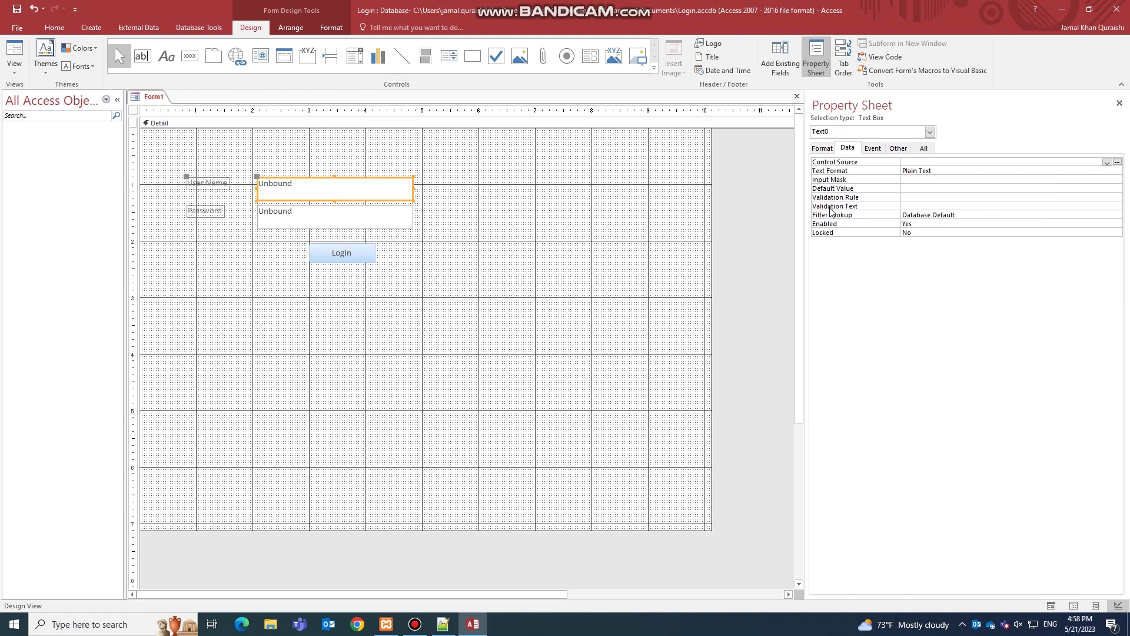
pyautogui.click(834, 189)
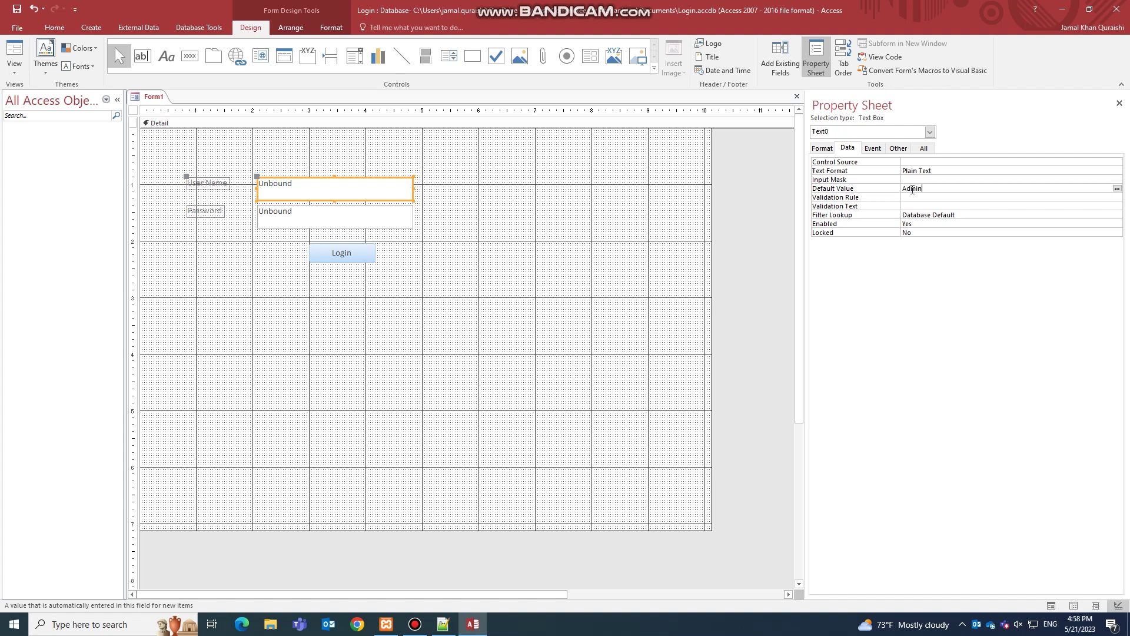
pyautogui.click(14, 53)
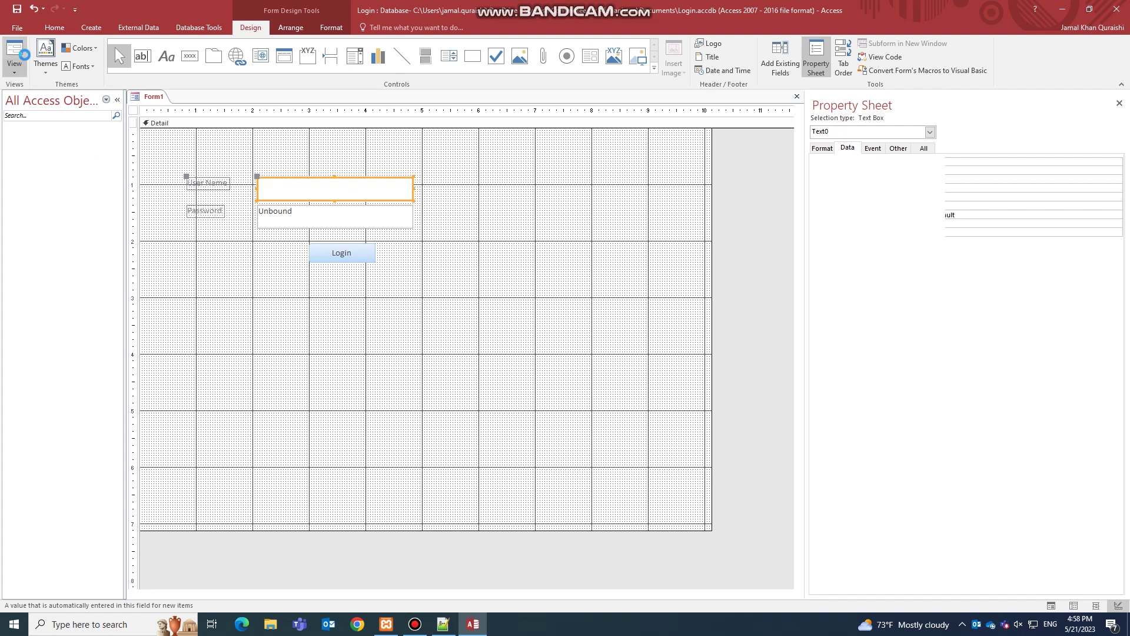
pyautogui.click(309, 201)
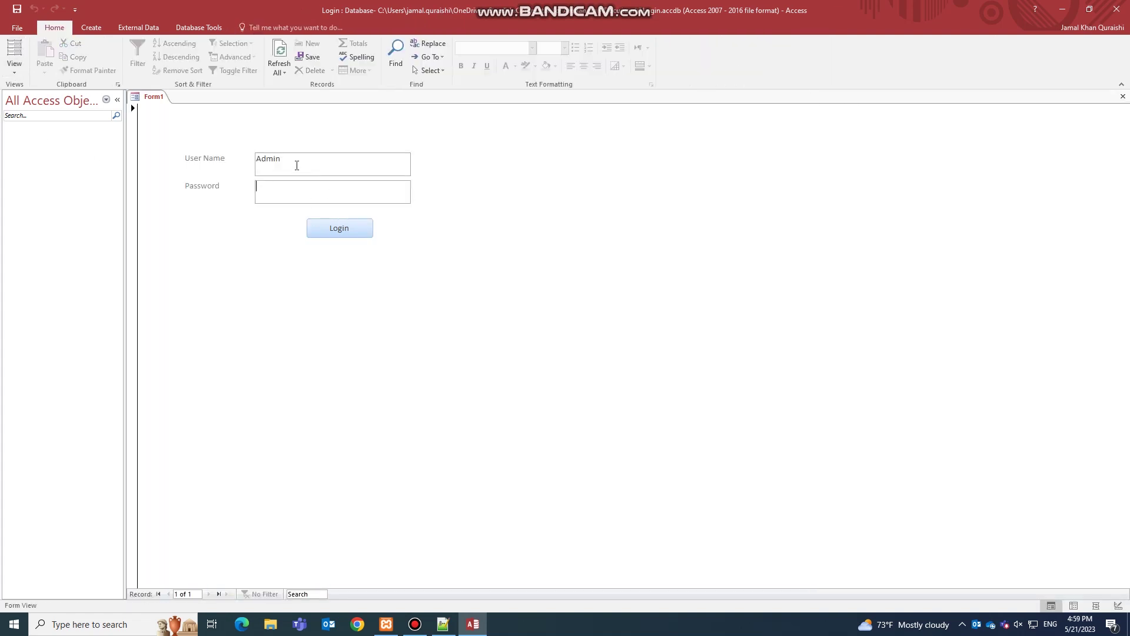
pyautogui.click(14, 68)
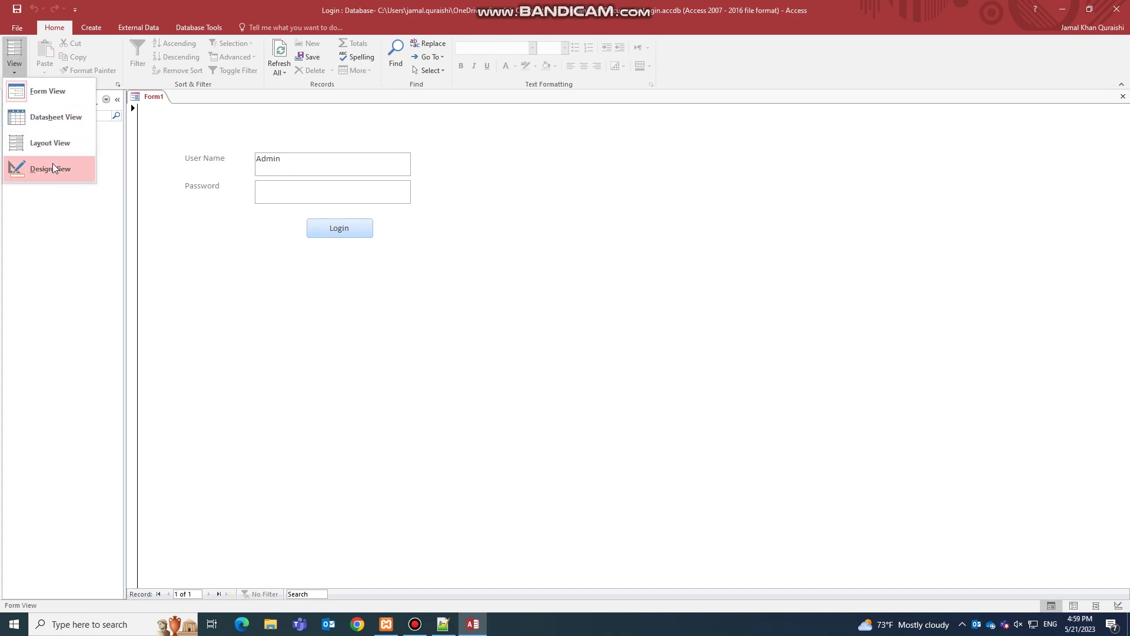
pyautogui.click(53, 165)
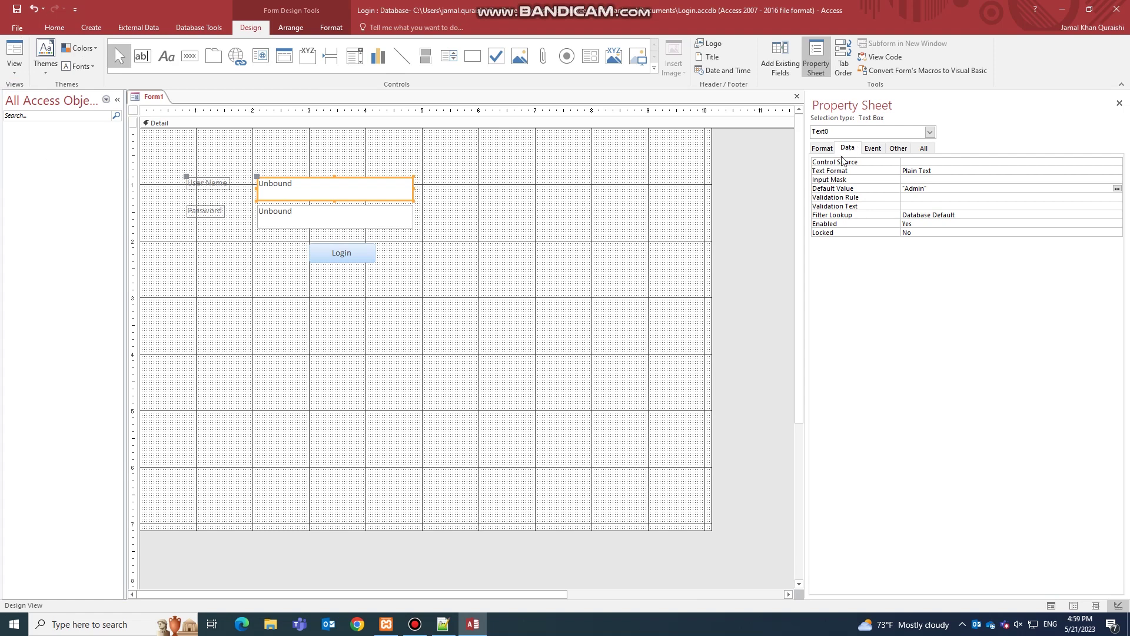
# Step: Reopen the properties of the User Name text box and set Locked to Yes
pyautogui.click(1119, 103)
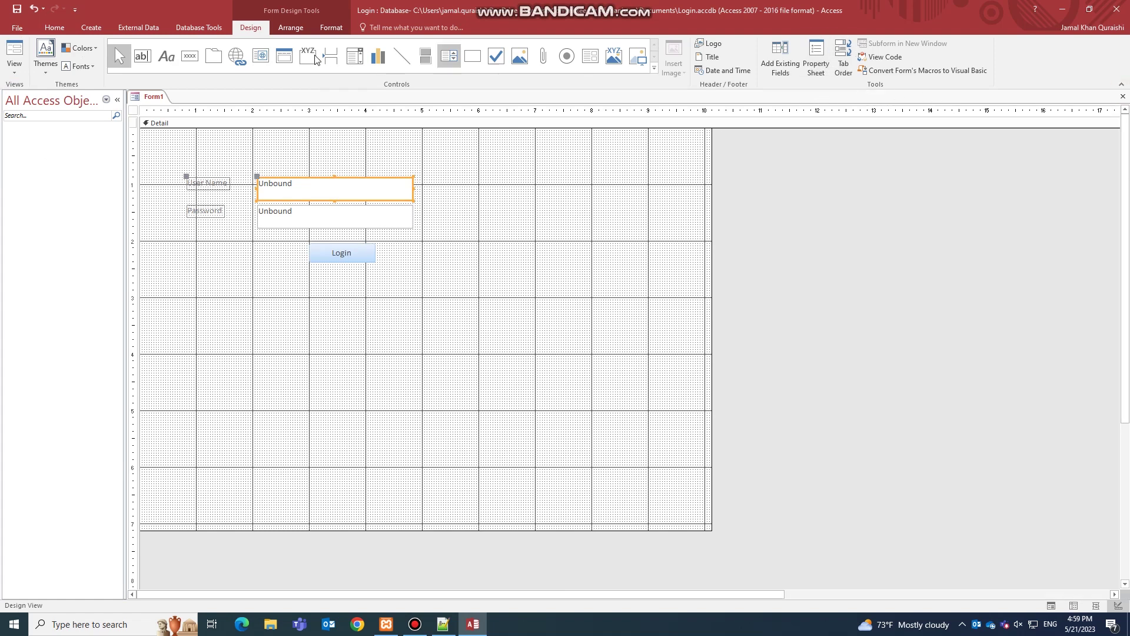
pyautogui.click(816, 59)
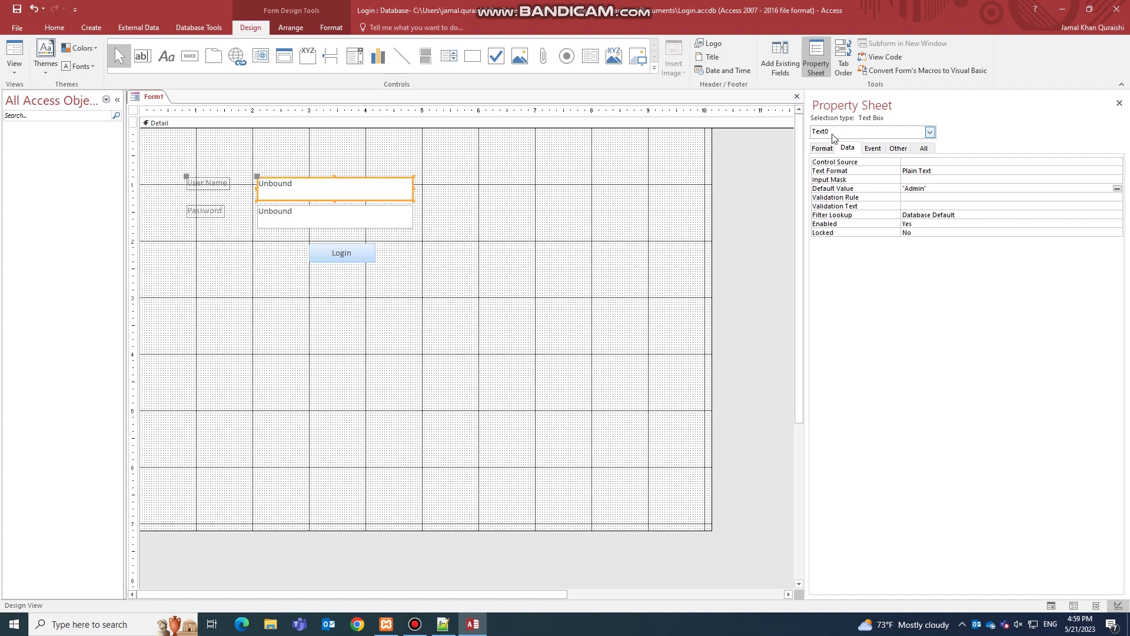
pyautogui.click(827, 236)
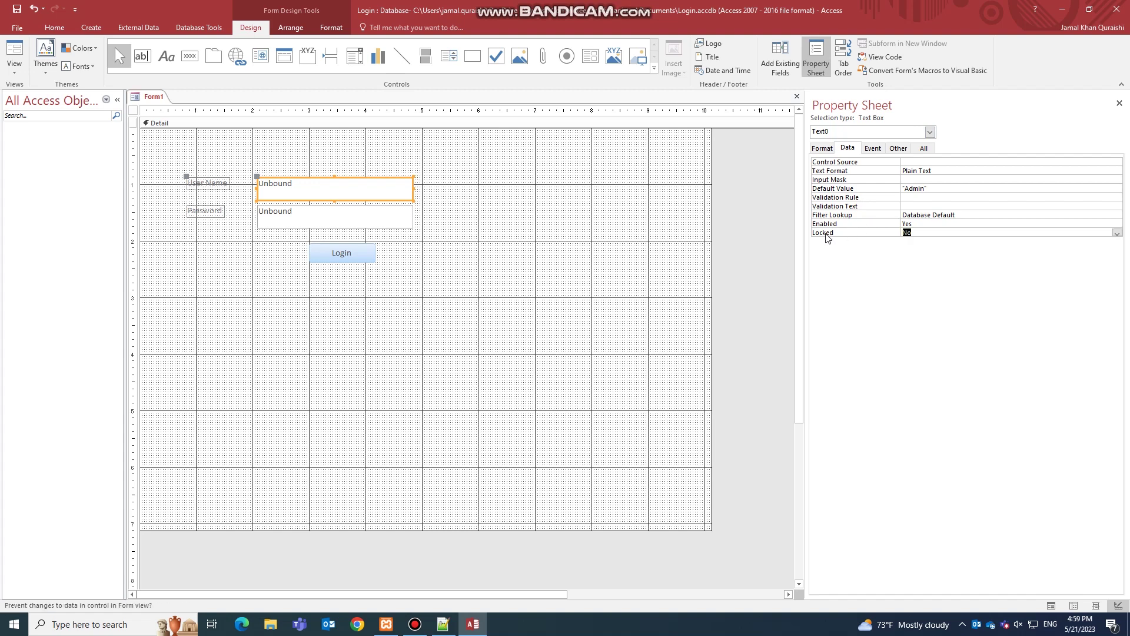
pyautogui.doubleClick(921, 233)
# Step: Test in Form view whether the User Name value can be edited, and return to Design view
pyautogui.click(14, 56)
pyautogui.click(302, 160)
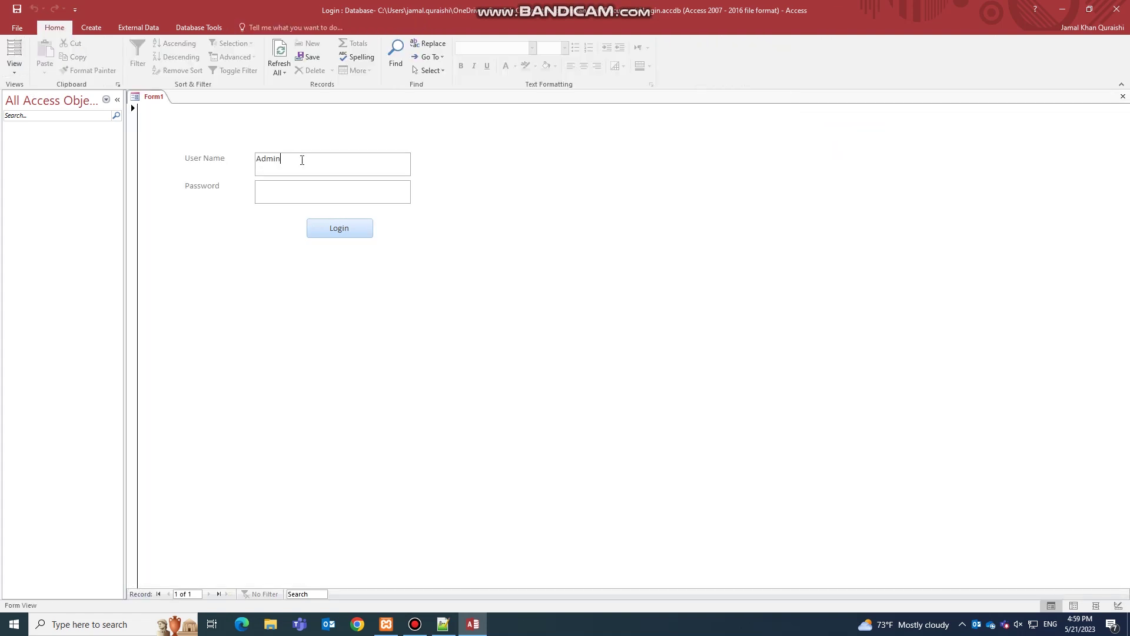
pyautogui.doubleClick(261, 159)
pyautogui.click(287, 158)
pyautogui.click(24, 67)
pyautogui.click(35, 168)
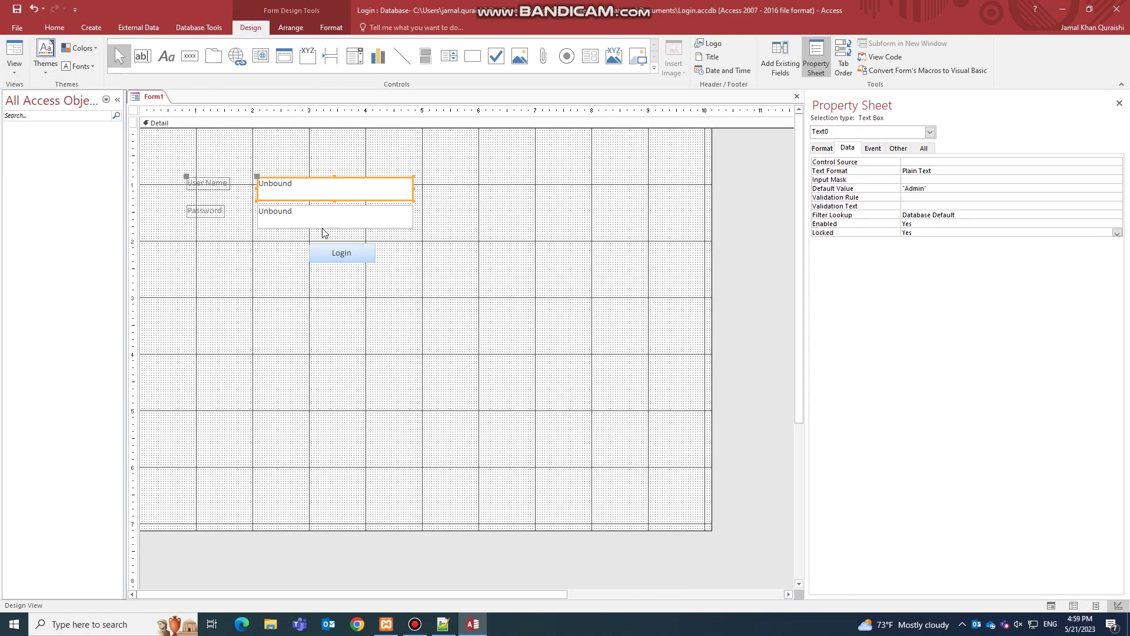
# Step: Apply the Password input mask to the Password text box using the Input Mask Wizard
pyautogui.click(301, 219)
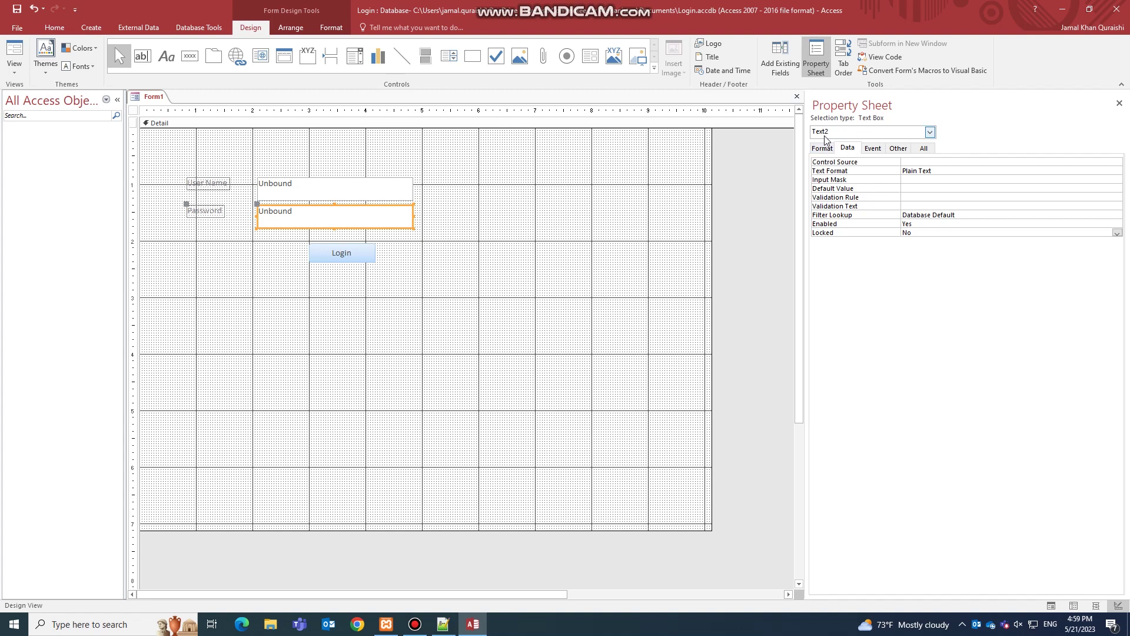
pyautogui.click(361, 191)
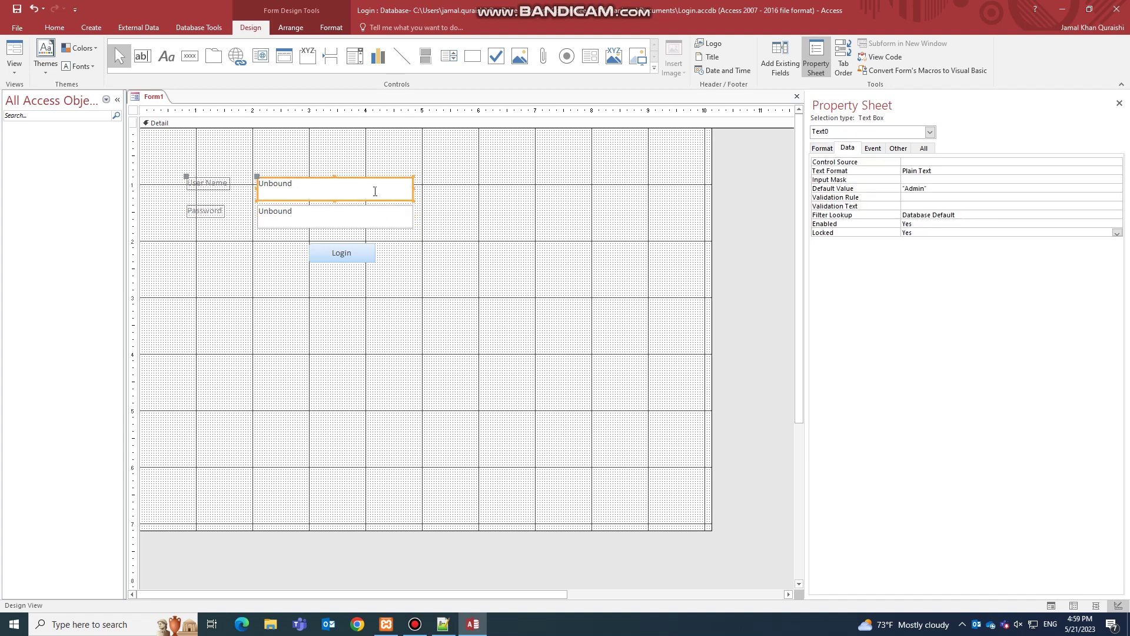
pyautogui.click(401, 219)
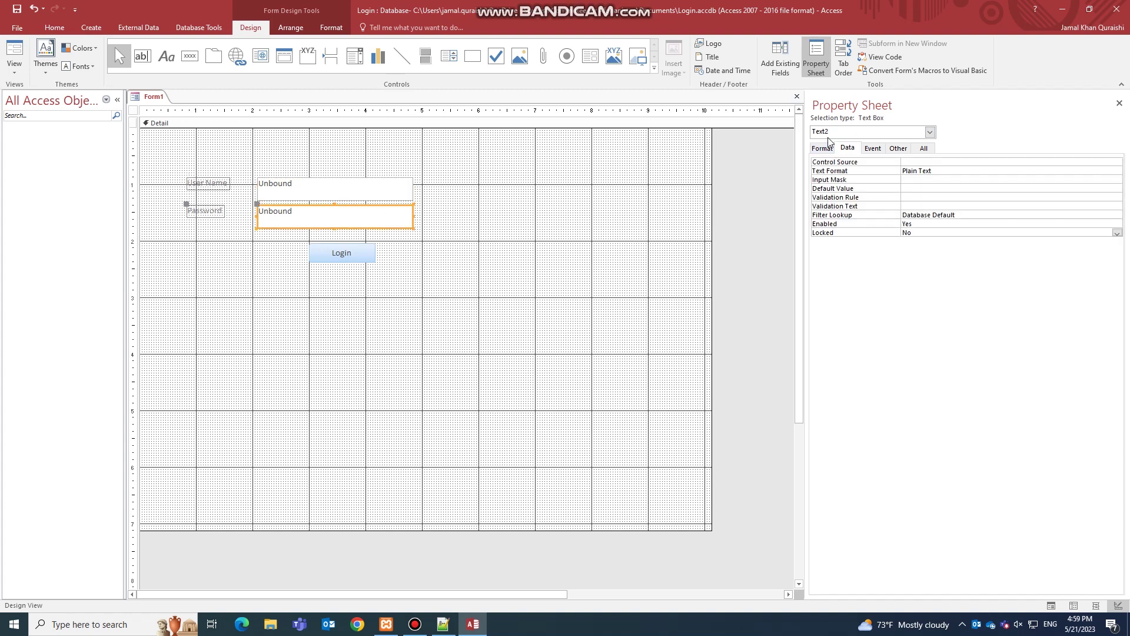
pyautogui.click(831, 180)
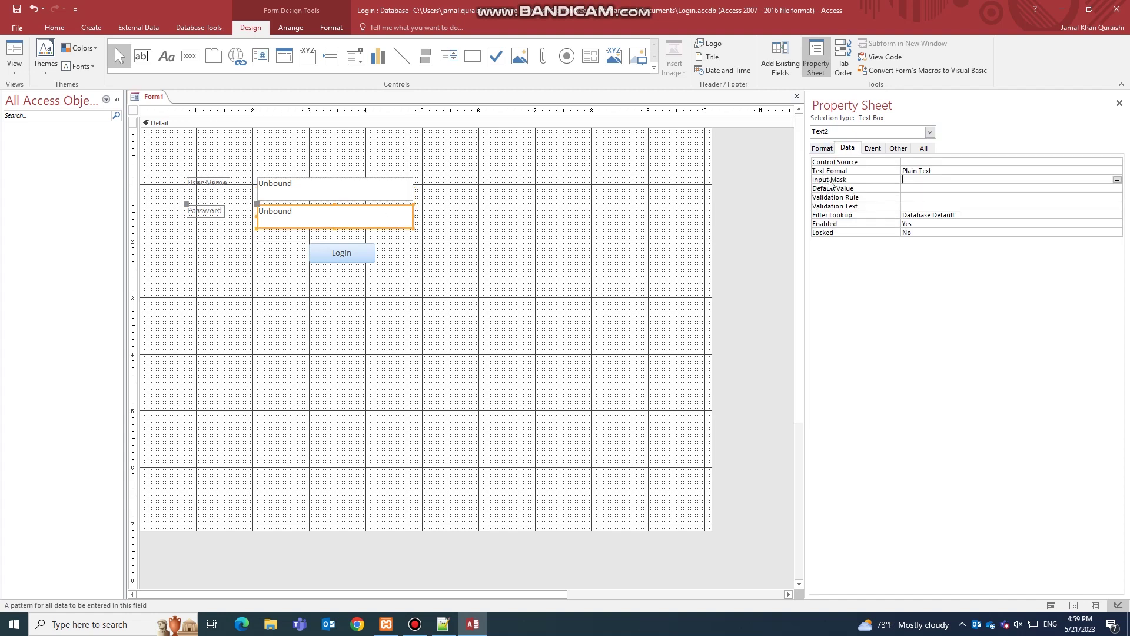
pyautogui.click(1116, 181)
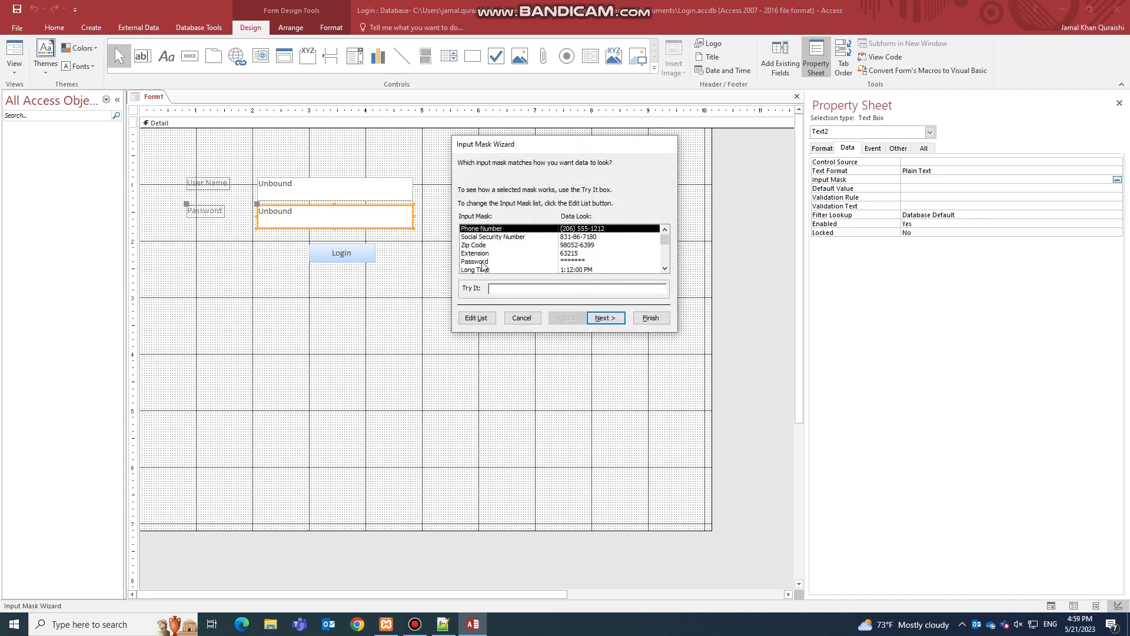
pyautogui.click(493, 262)
pyautogui.click(606, 318)
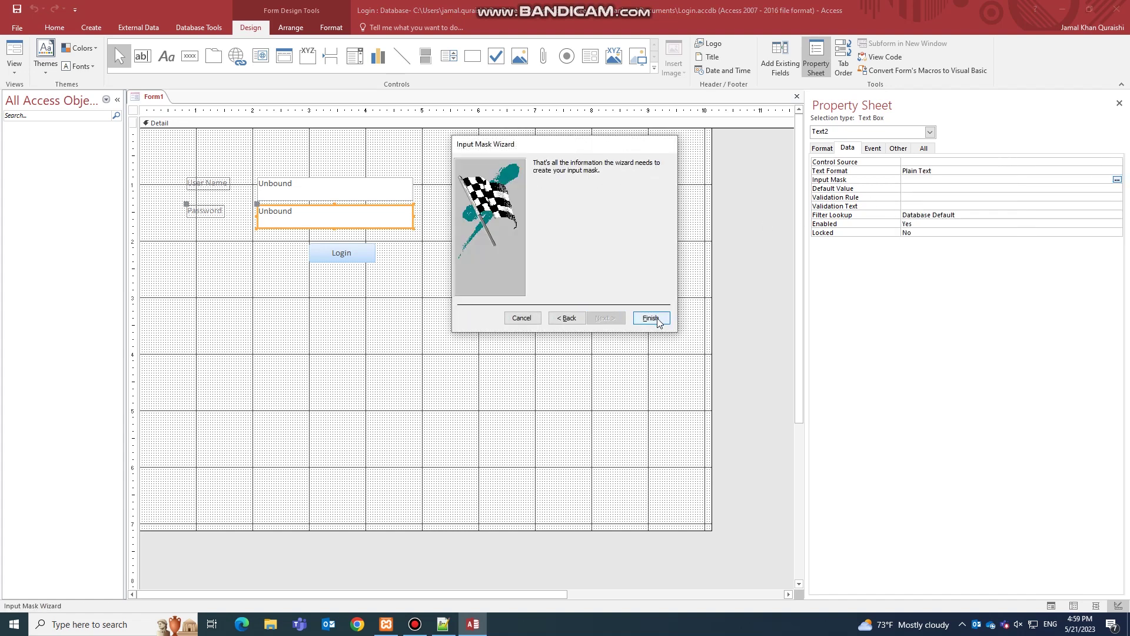
pyautogui.click(651, 319)
# Step: Test the Password text box in Form view by entering a sample password, and return to Design view
pyautogui.click(18, 54)
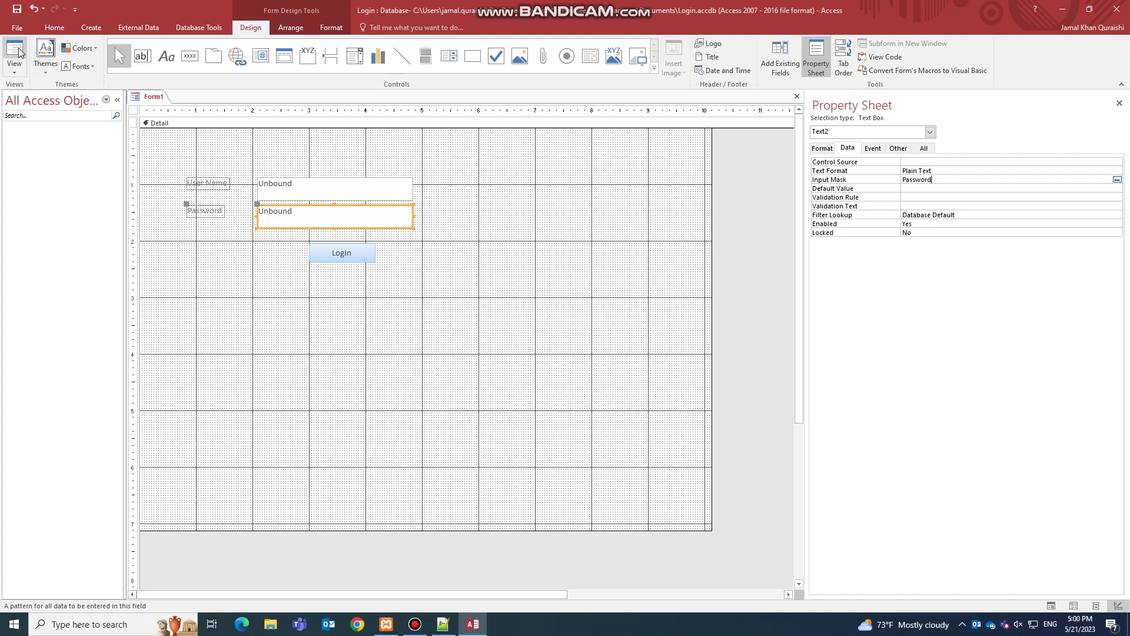
pyautogui.click(287, 194)
pyautogui.write('123')
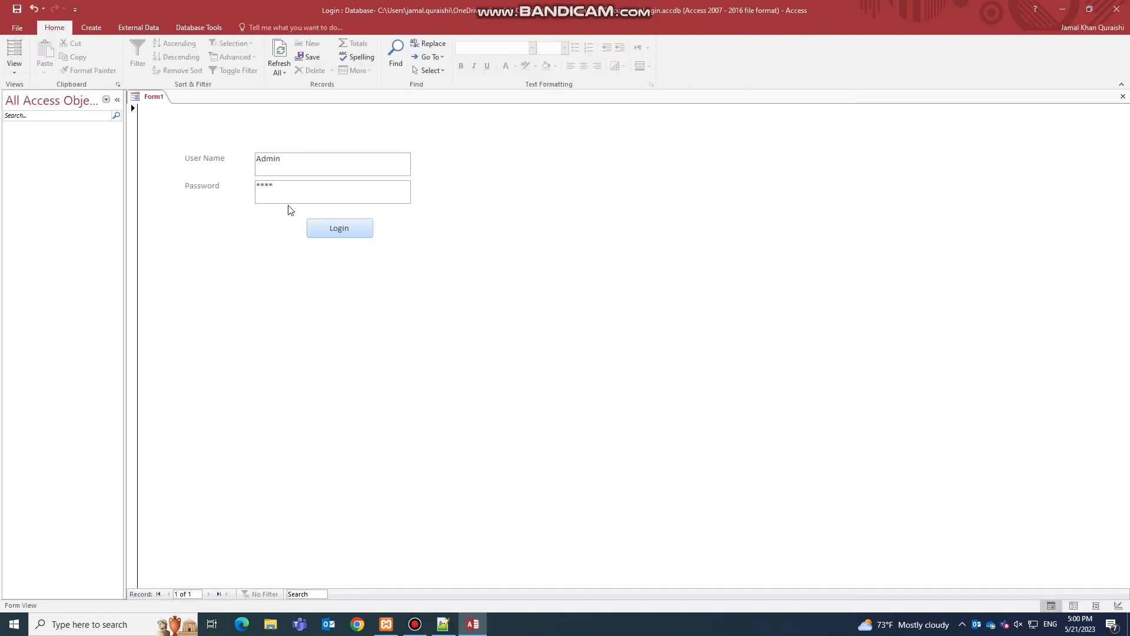
pyautogui.write('********')
pyautogui.click(14, 65)
pyautogui.click(33, 171)
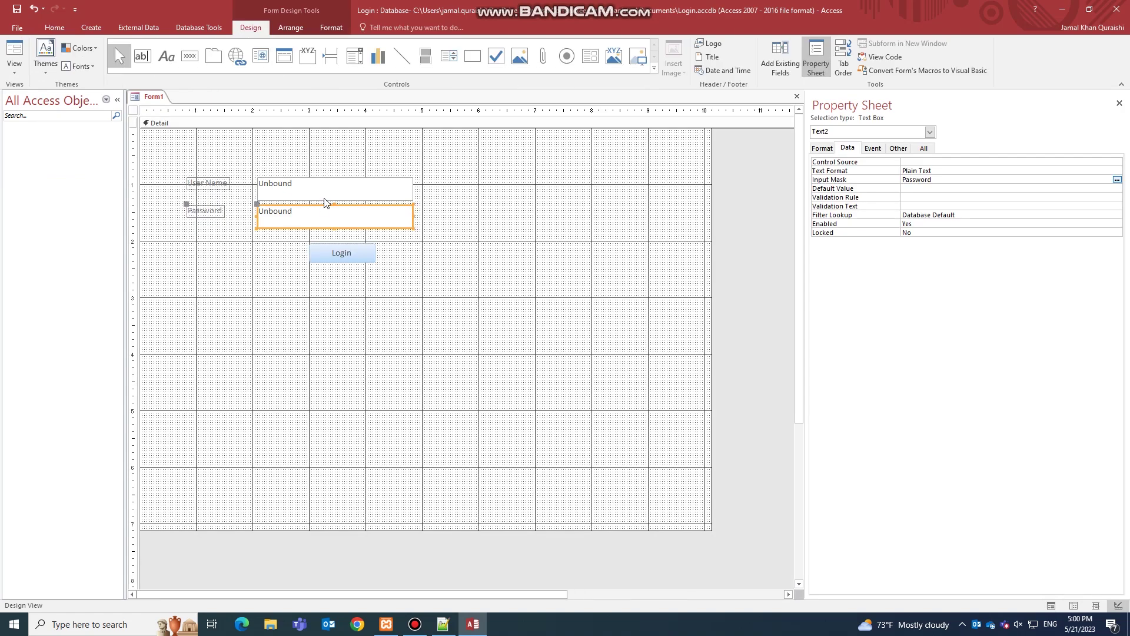
# Step: Add a third text box below and to the right of the Login button and set its default value to the login password
pyautogui.click(424, 328)
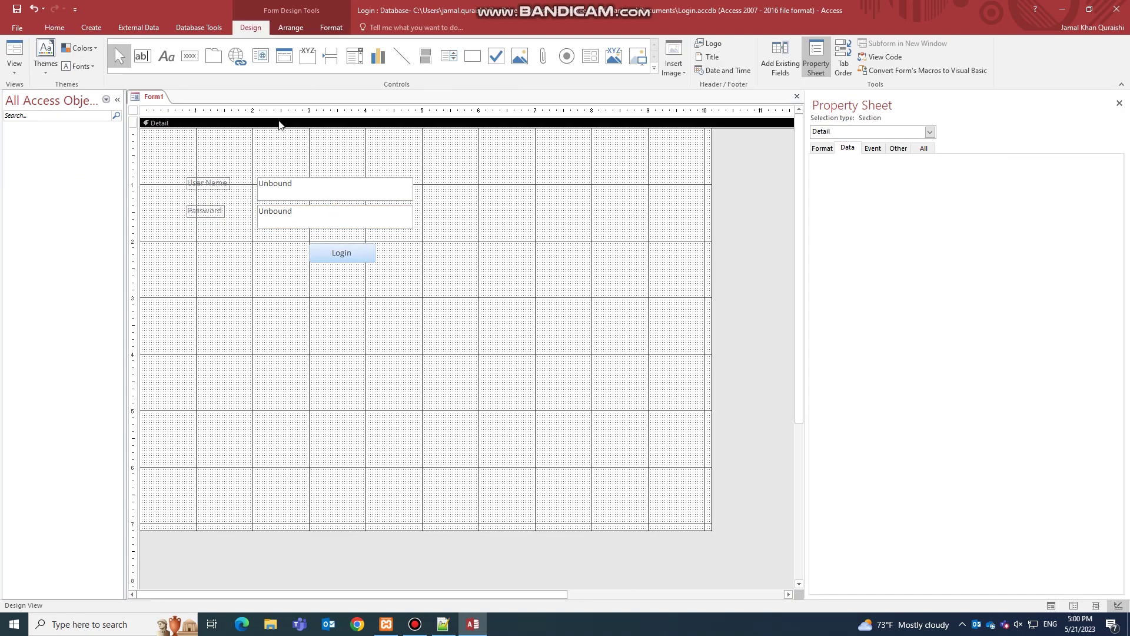
pyautogui.click(147, 59)
pyautogui.moveTo(498, 188); pyautogui.dragTo(545, 330)
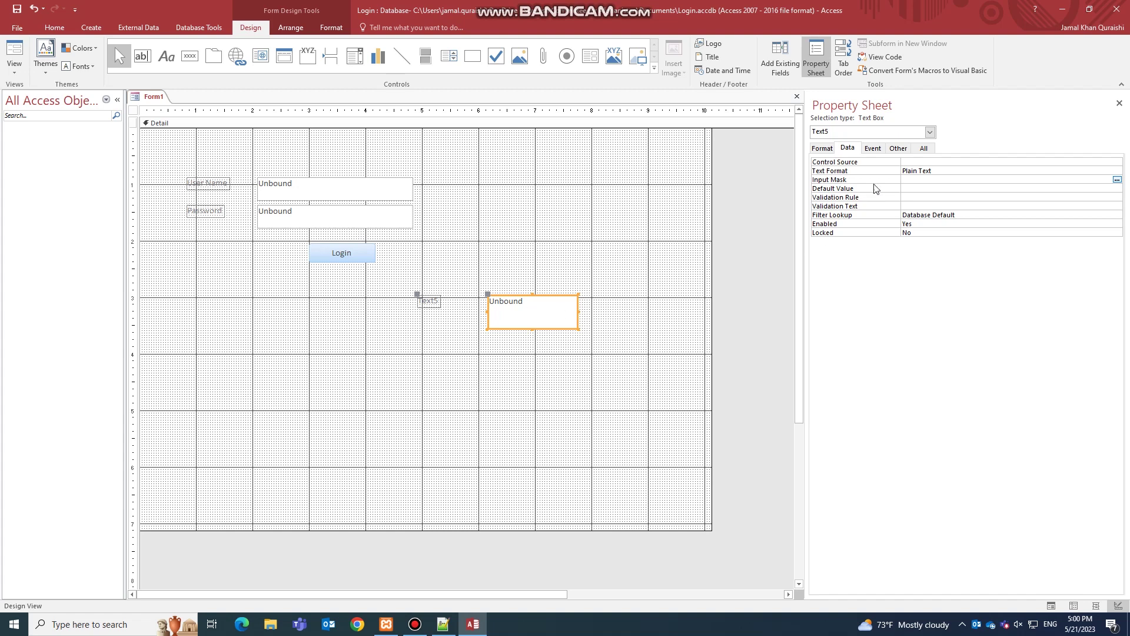
pyautogui.click(914, 188)
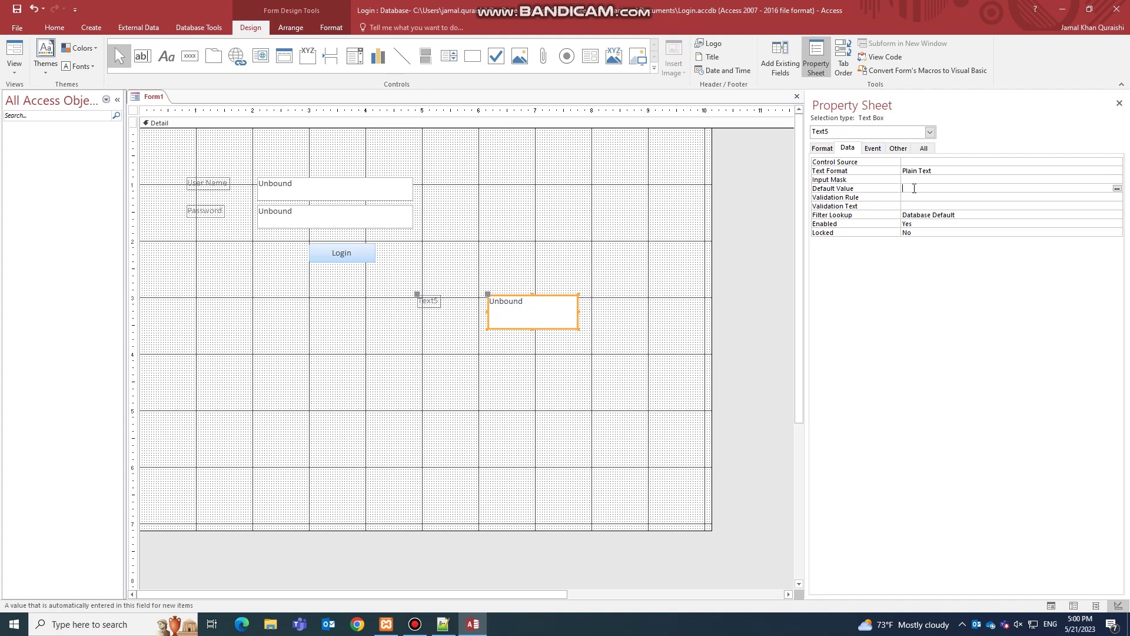
pyautogui.write('12345')
# Step: Set the new text box's Visible property to No, check the form in Form view and return to Design view
pyautogui.click(827, 152)
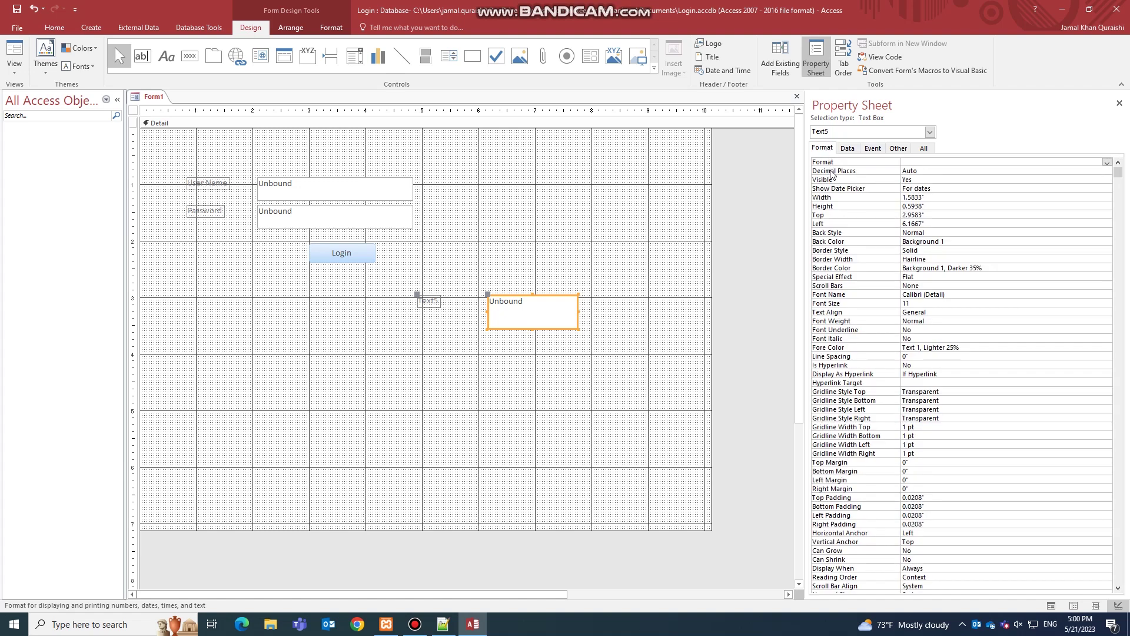
pyautogui.click(824, 182)
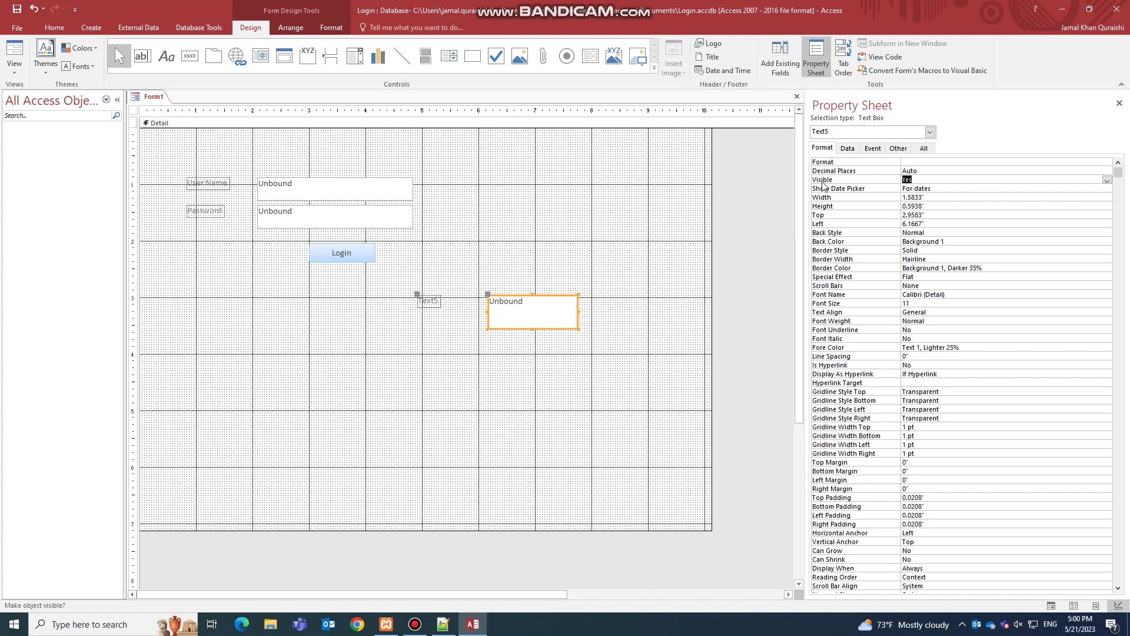
pyautogui.click(1106, 181)
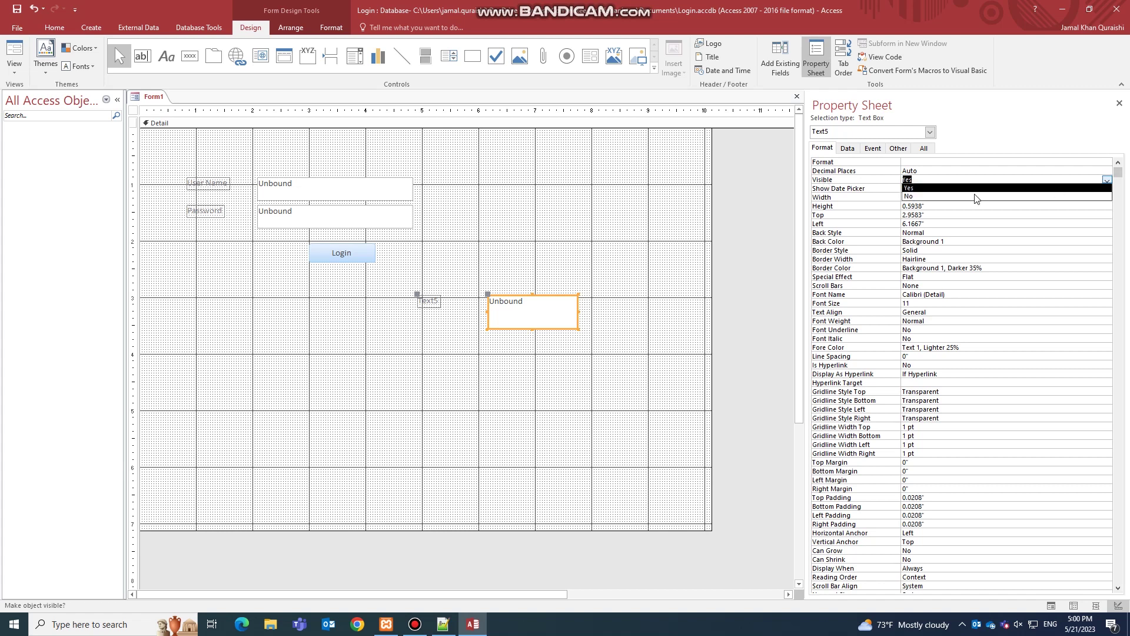
pyautogui.click(914, 197)
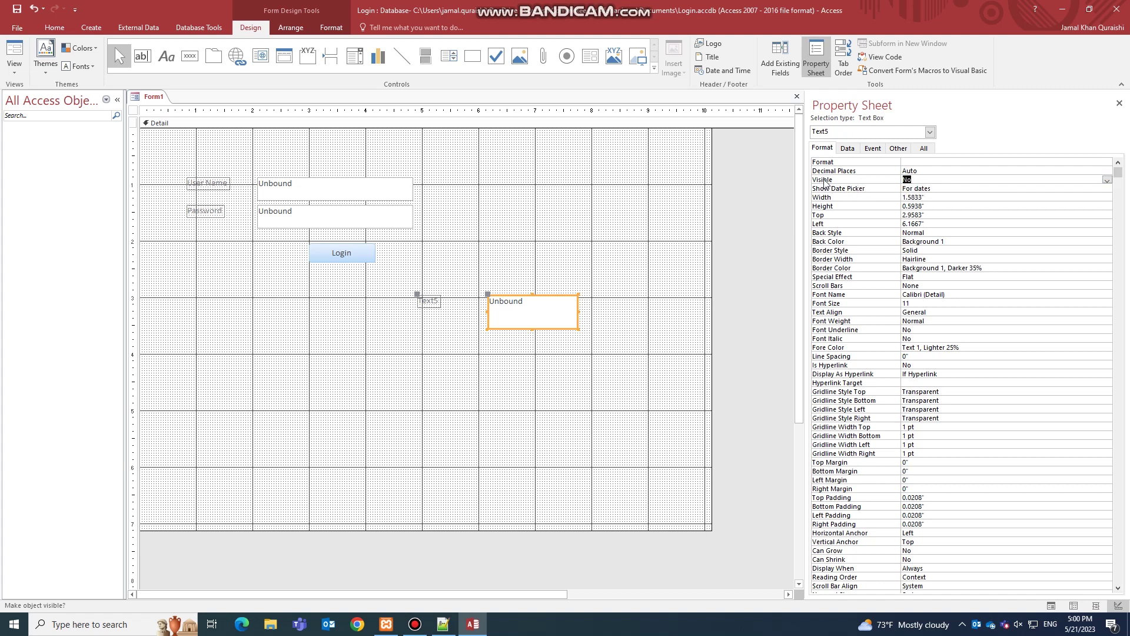
pyautogui.click(14, 52)
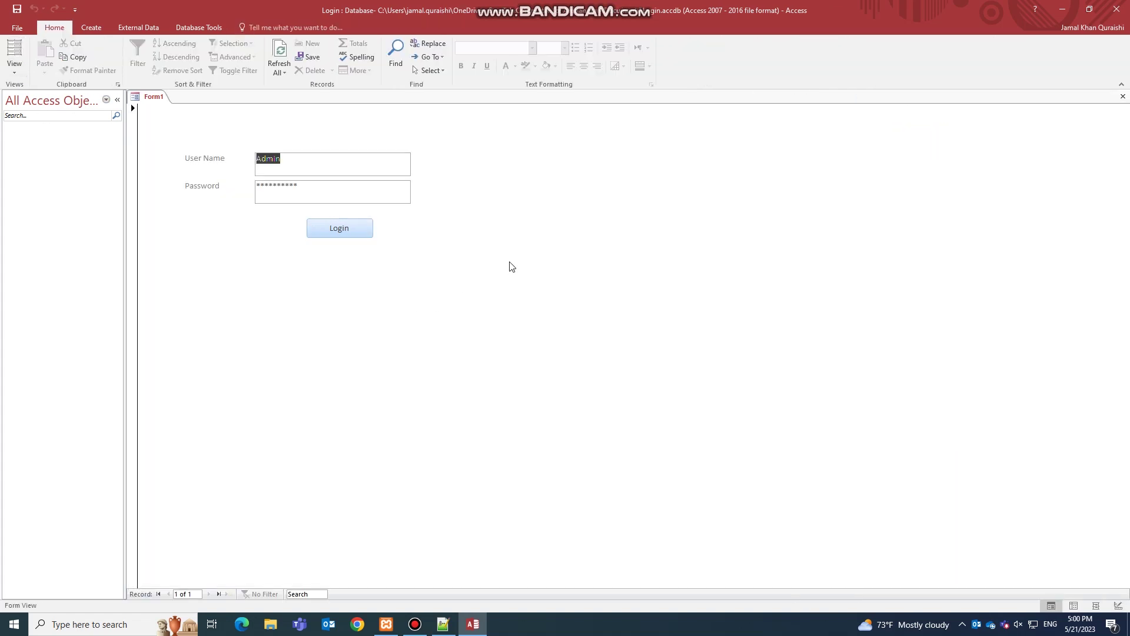
pyautogui.click(22, 74)
pyautogui.click(24, 166)
# Step: Create an On Click event procedure for the Login button with the Code Builder
pyautogui.click(362, 252)
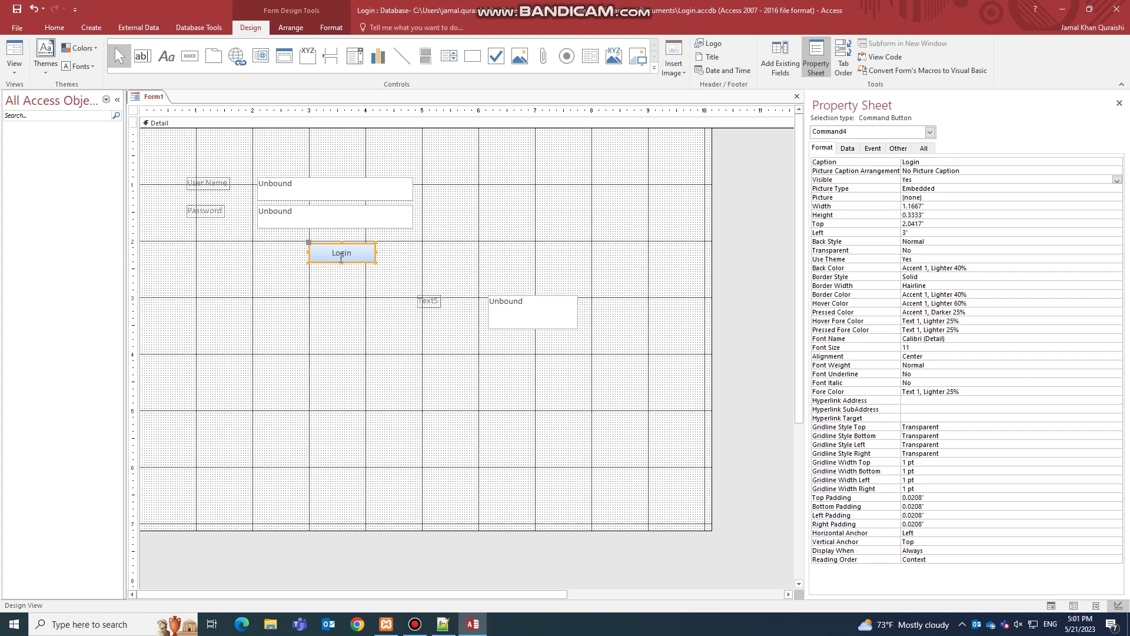
pyautogui.click(875, 151)
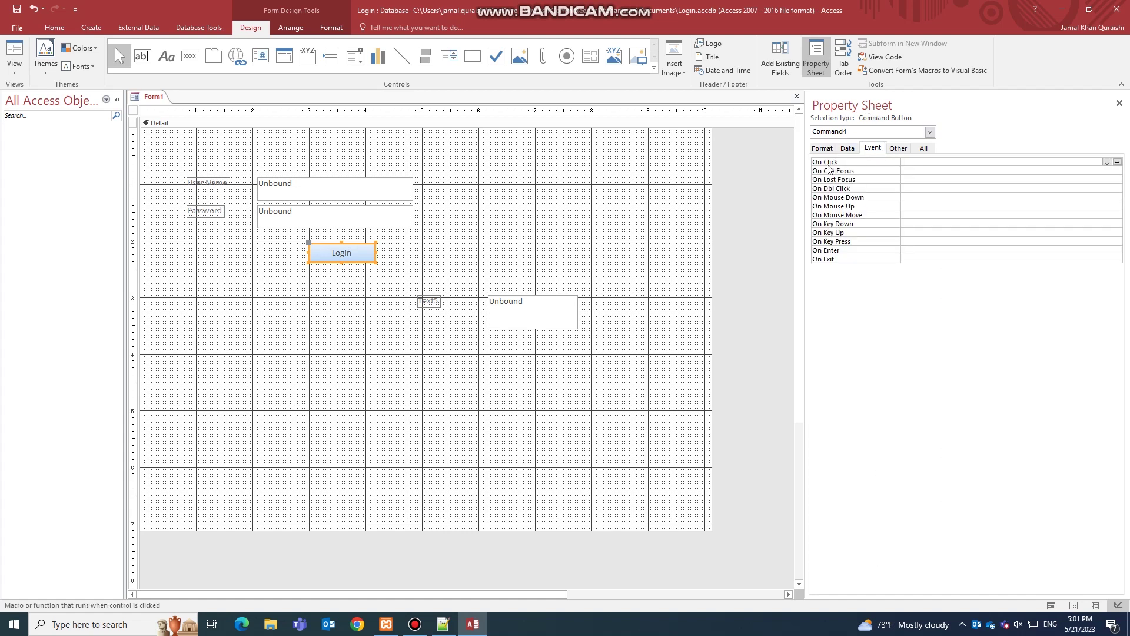
pyautogui.click(1117, 163)
pyautogui.click(525, 190)
pyautogui.click(551, 297)
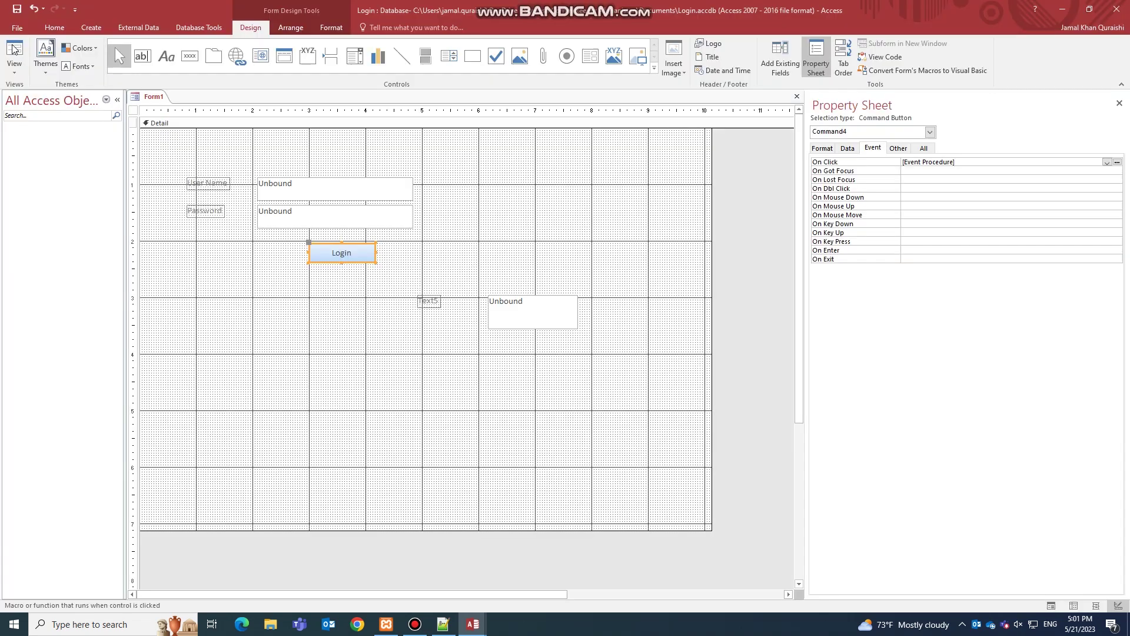
# Step: Return to the form and look up the object names of its three text boxes and the Login button
pyautogui.click(17, 41)
pyautogui.click(350, 191)
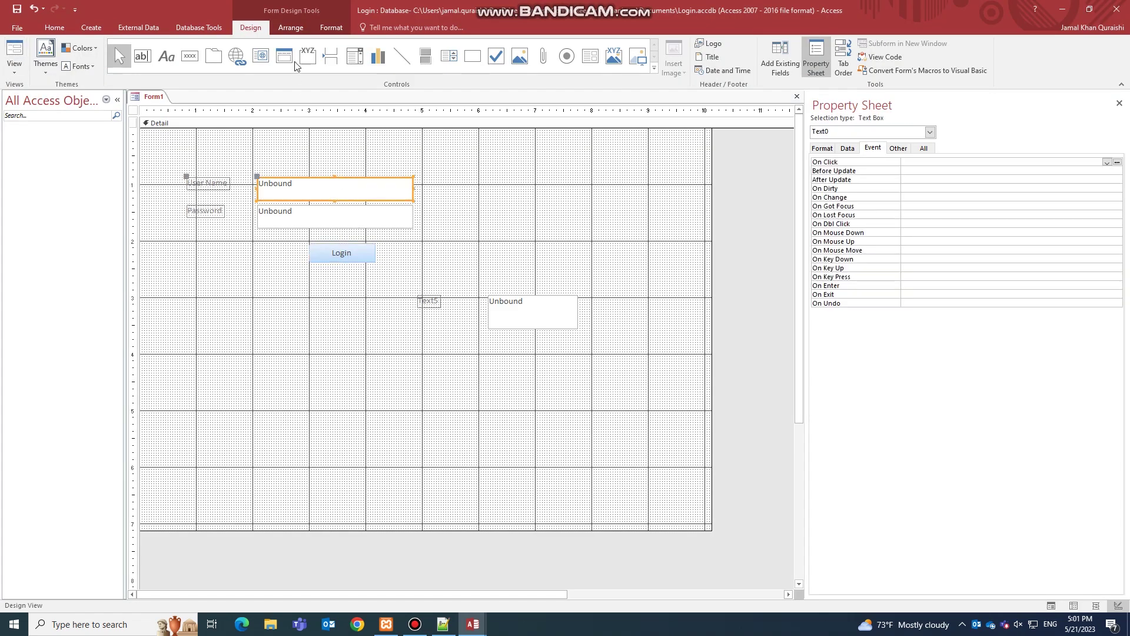
pyautogui.click(332, 27)
pyautogui.click(294, 214)
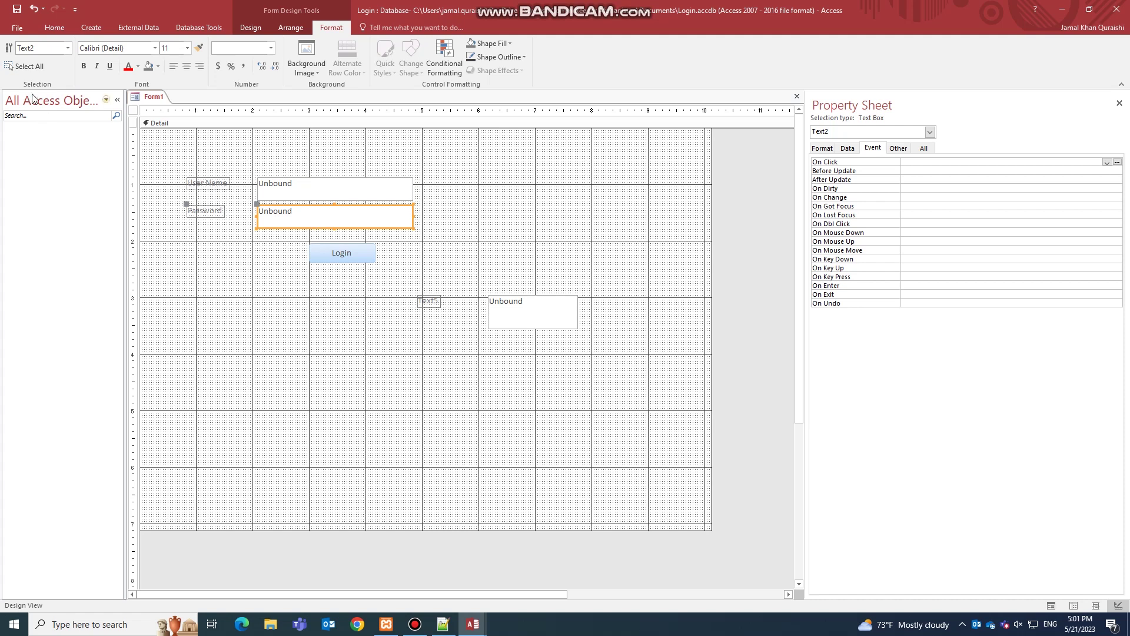
pyautogui.click(523, 314)
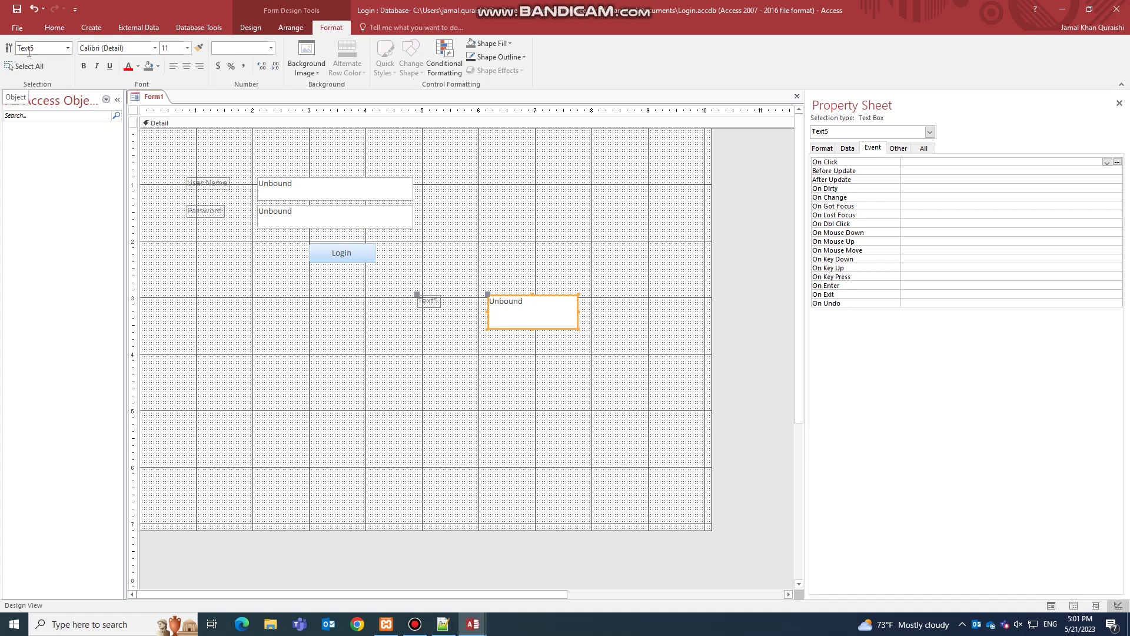
pyautogui.click(360, 256)
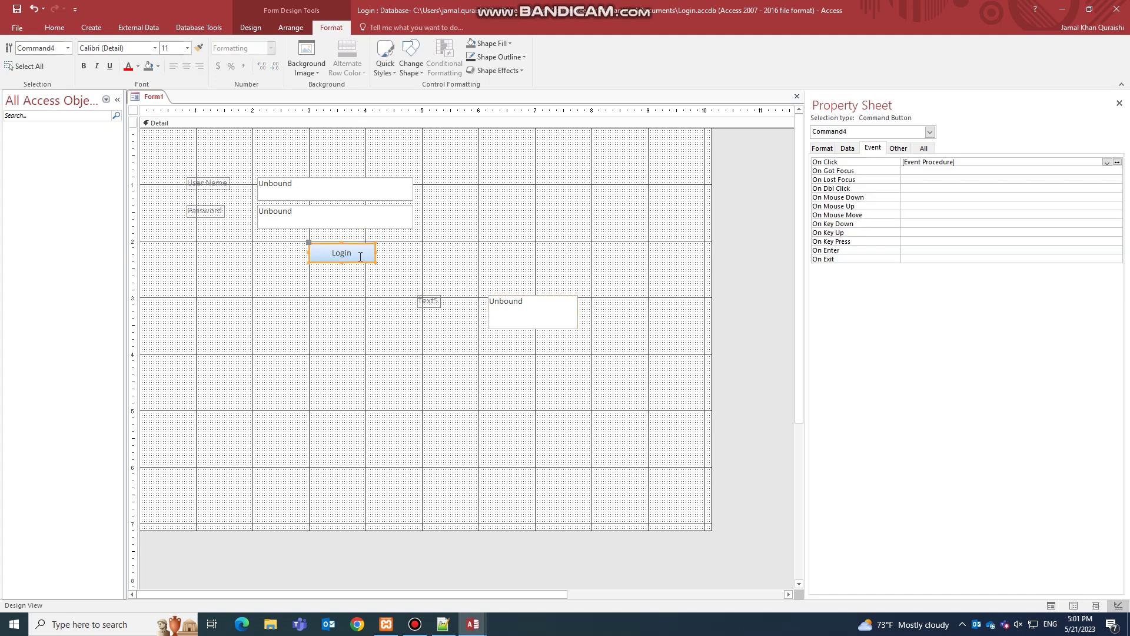
# Step: Switch to the Visual Basic editor and begin an If statement with Me.Text2.Value = in the Command4_Click procedure
pyautogui.moveTo(474, 624)
pyautogui.click(545, 551)
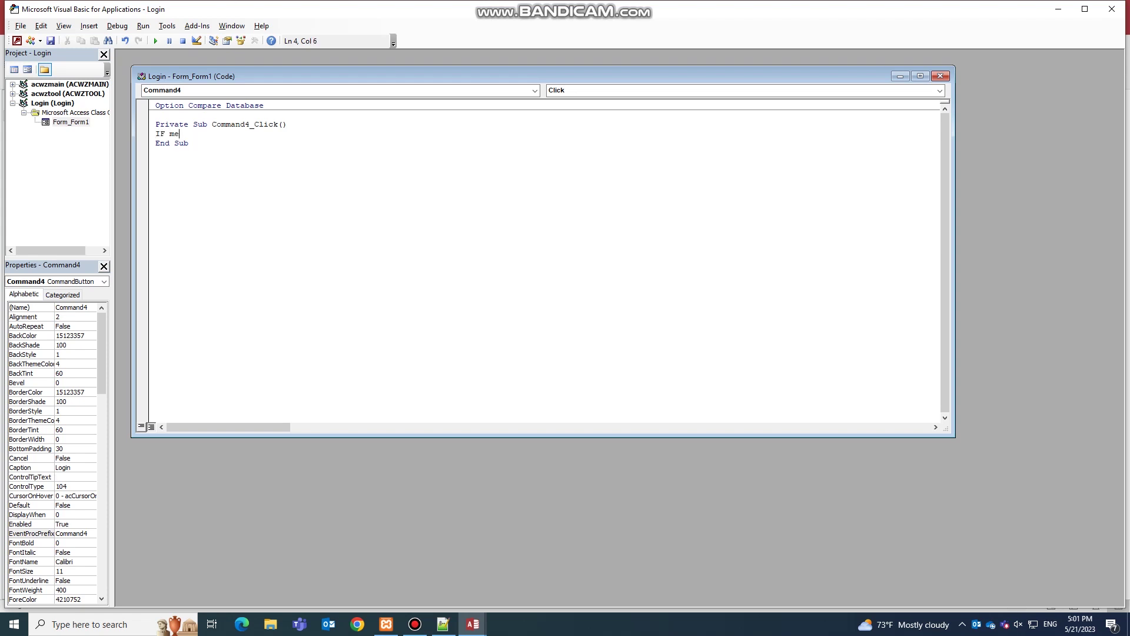
pyautogui.write('.tex')
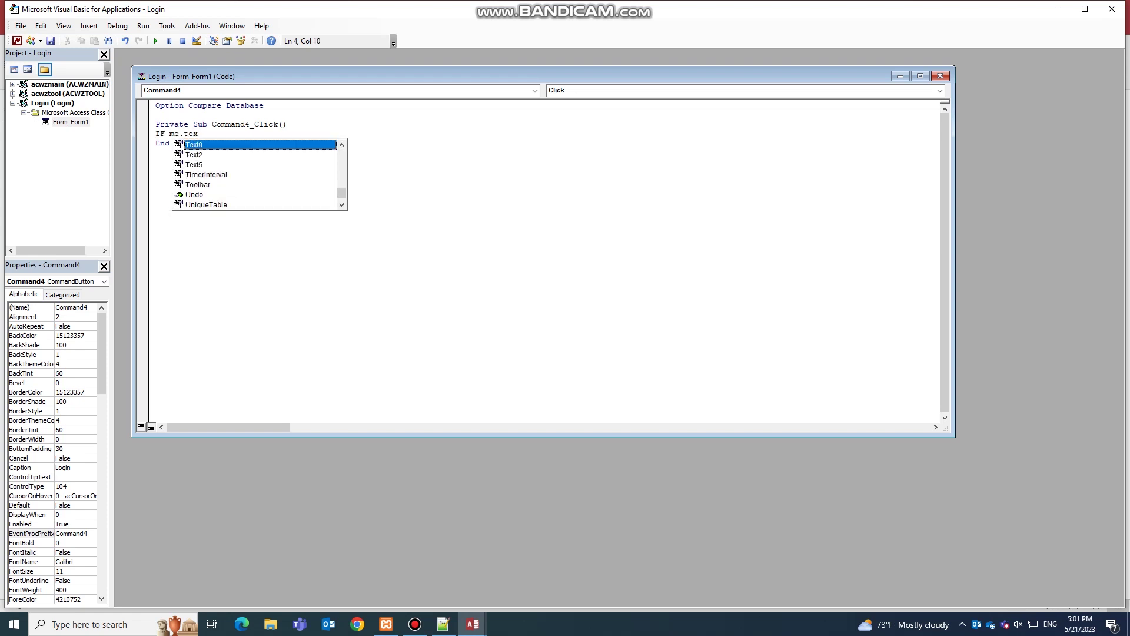
pyautogui.doubleClick(229, 155)
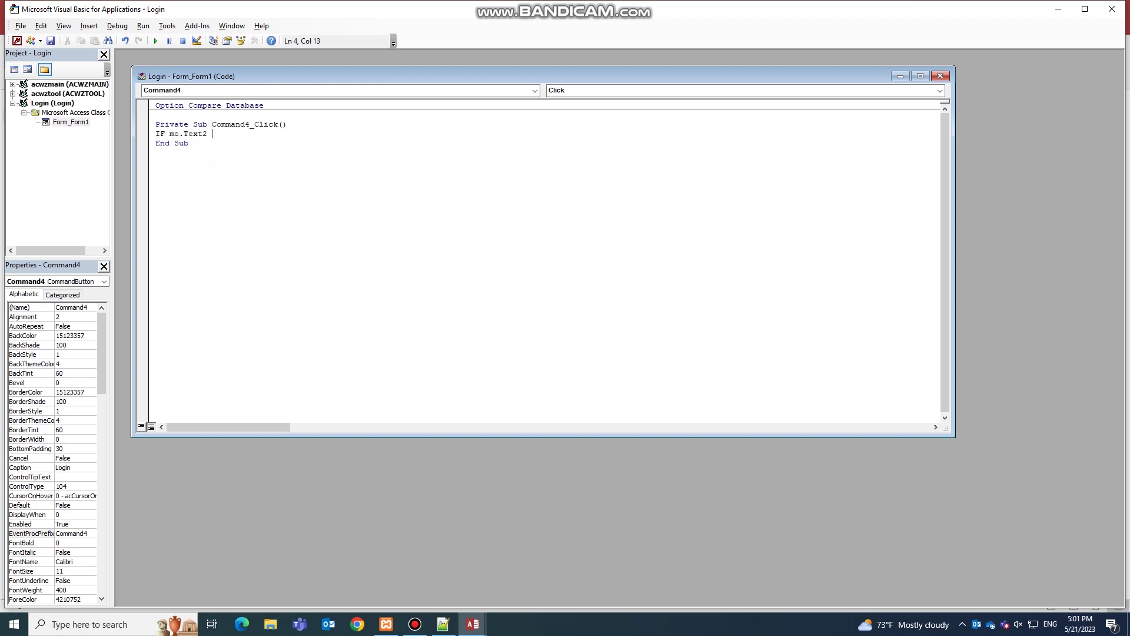
pyautogui.press('BackSpace')
pyautogui.write('.')
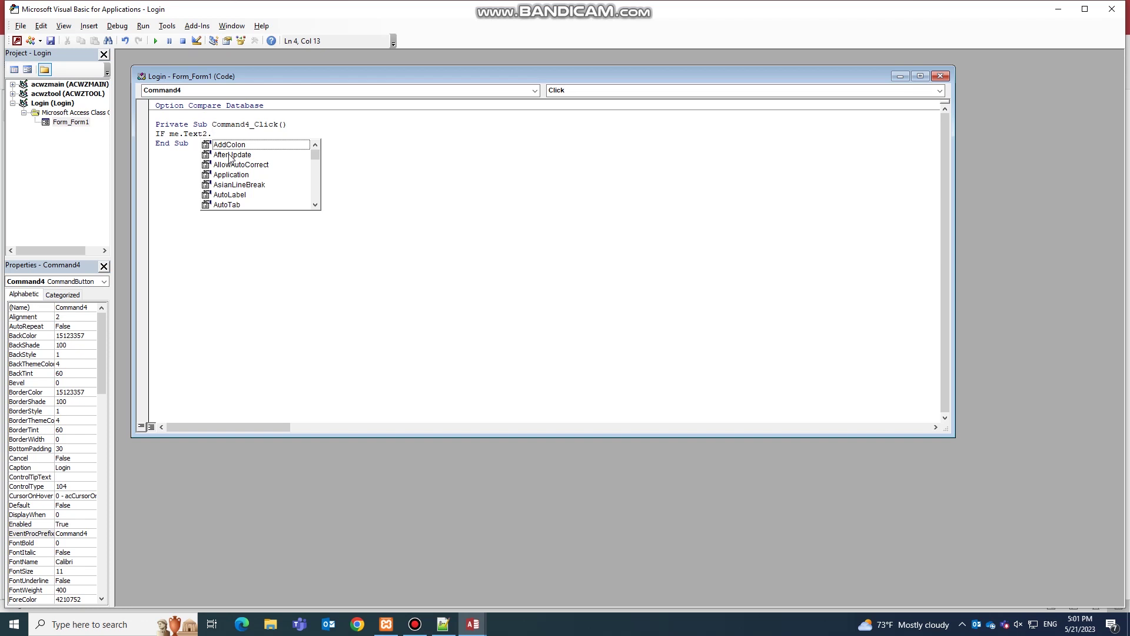
pyautogui.write('Value =')
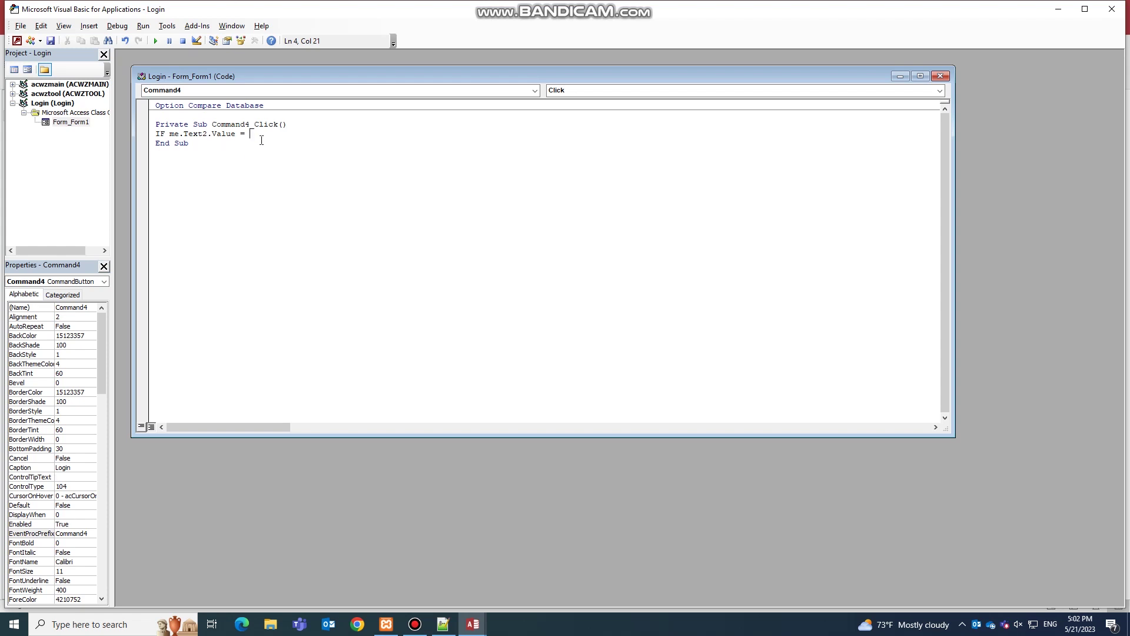
# Step: Complete the If line by comparing against Me.Text5.DefaultValue, ending with Then
pyautogui.write('me.')
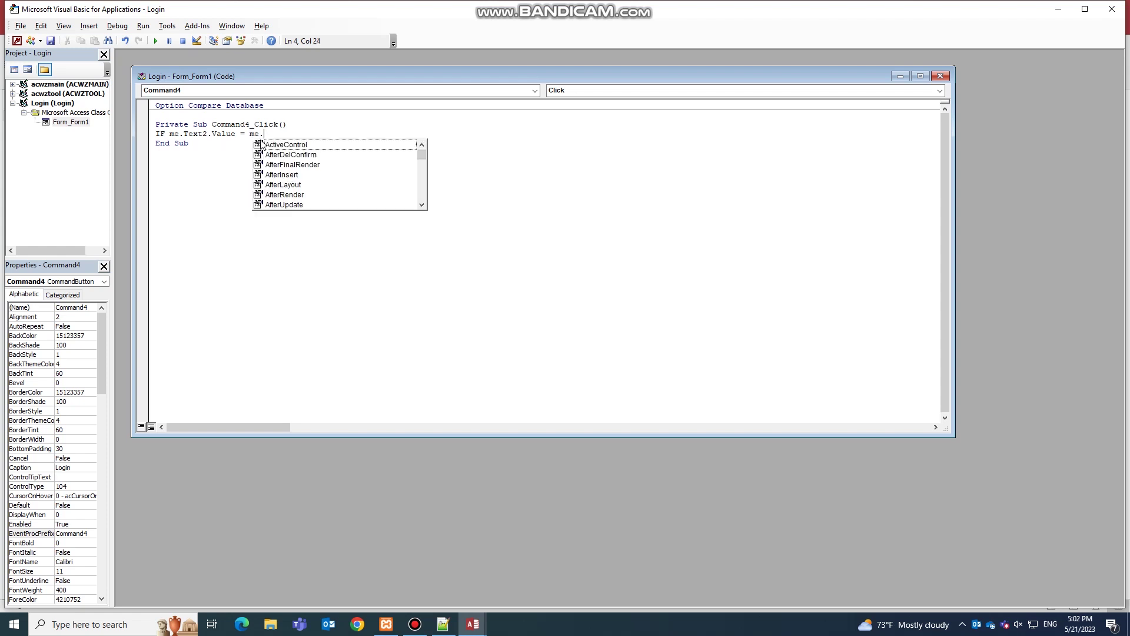
pyautogui.write('te')
pyautogui.press('Down')
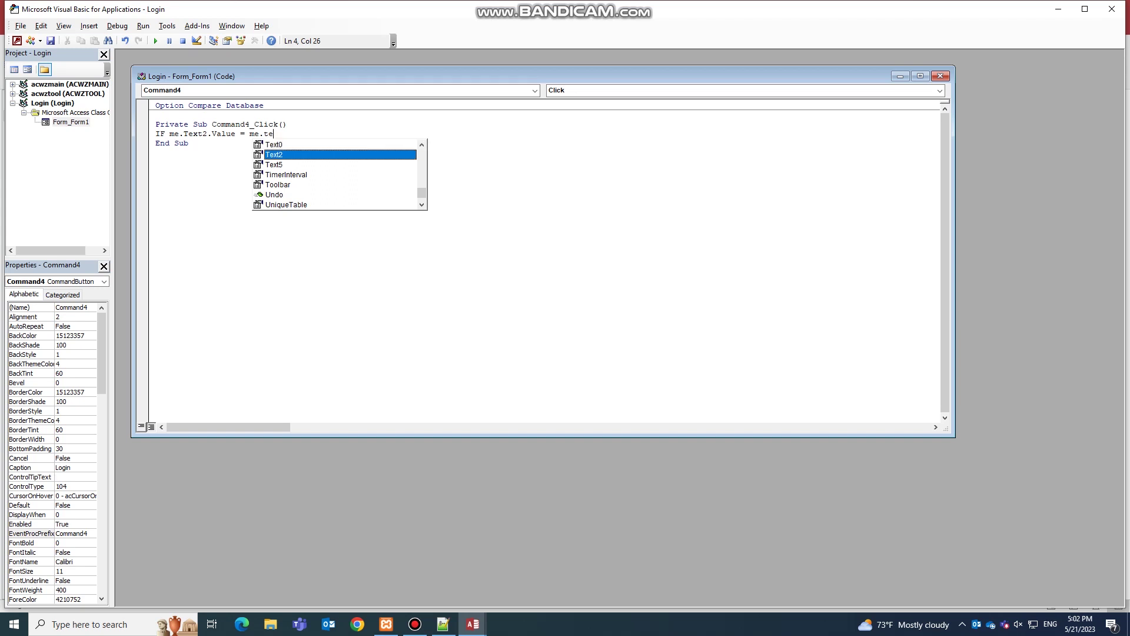
pyautogui.press('Down')
pyautogui.press('space')
pyautogui.press('BackSpace')
pyautogui.write('.')
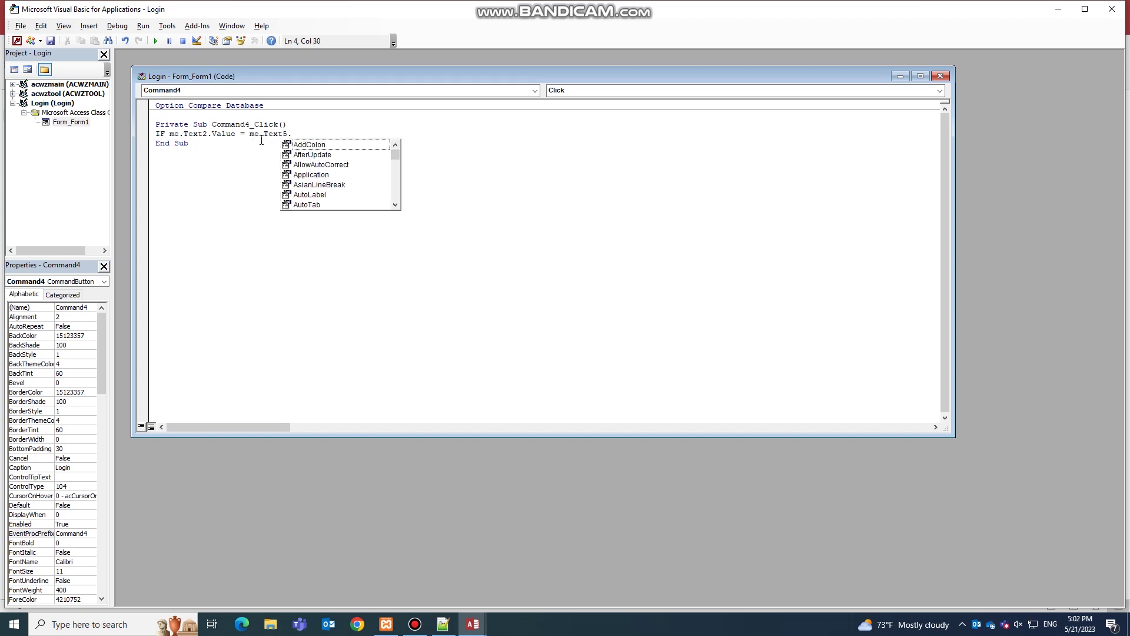
pyautogui.write('de')
pyautogui.press('Down')
pyautogui.press('Tab')
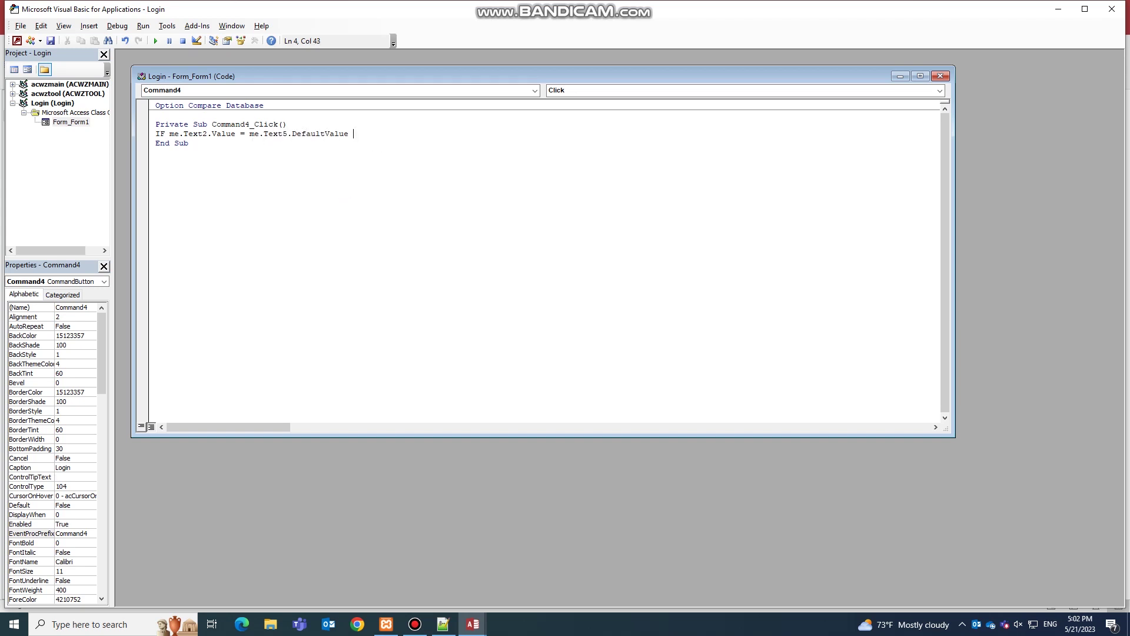
pyautogui.write('Then')
pyautogui.press('Return')
# Step: Review the text box references in the If line and switch back to the form in Access
pyautogui.moveTo(194, 137); pyautogui.dragTo(204, 137)
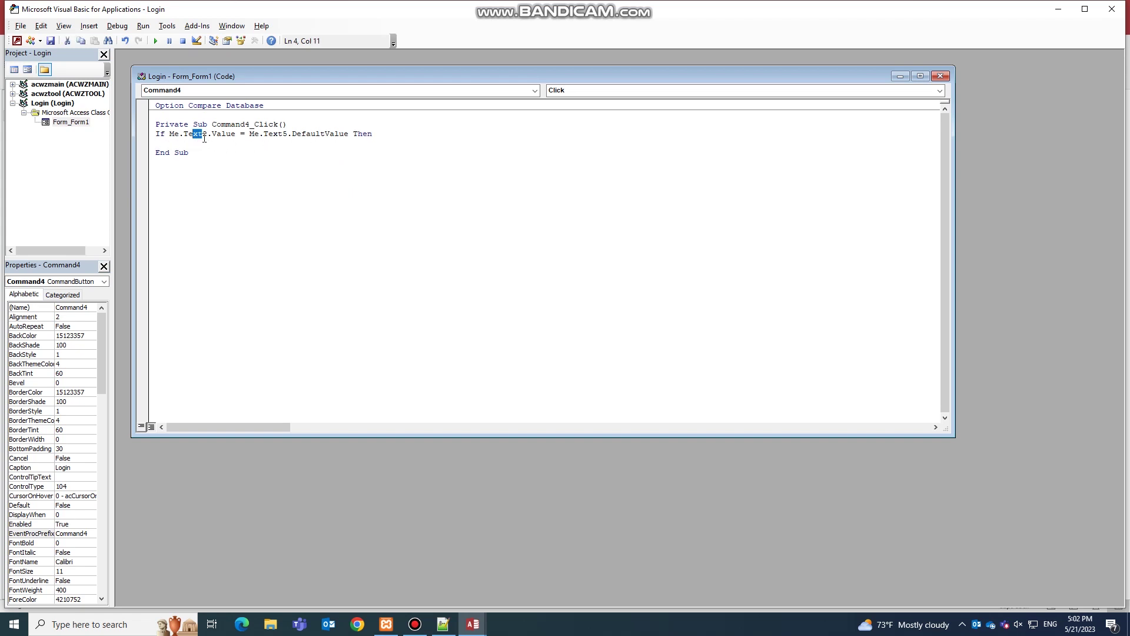
pyautogui.moveTo(281, 137); pyautogui.dragTo(297, 136)
pyautogui.click(247, 147)
pyautogui.click(17, 41)
pyautogui.click(472, 195)
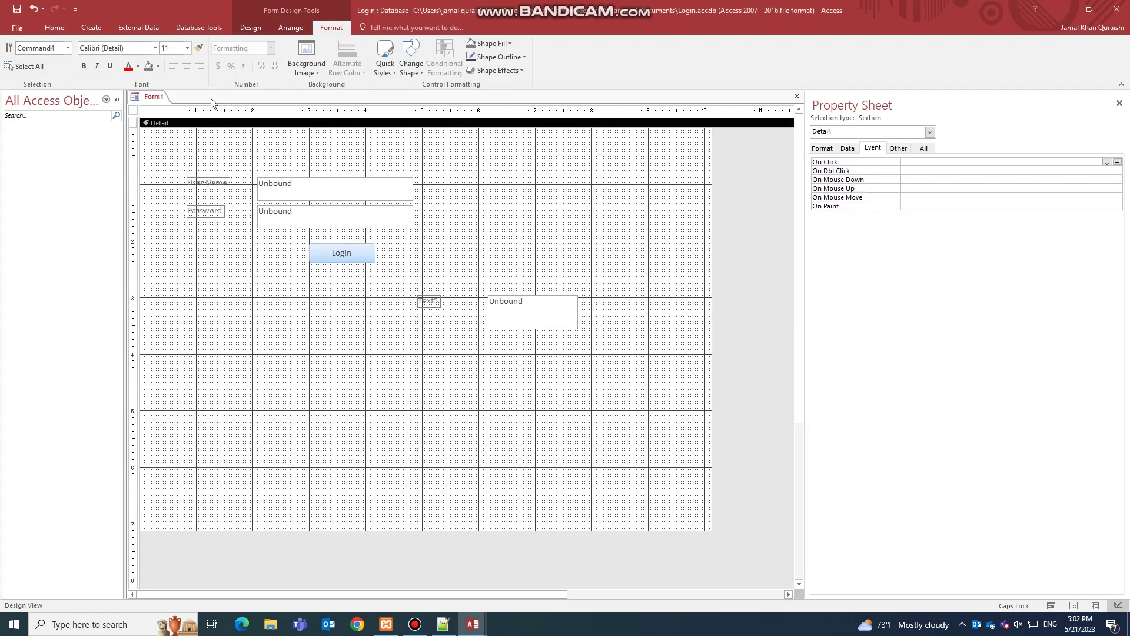
# Step: Move the user name, password and Login controls lower on the form and add a blank label above them
pyautogui.moveTo(177, 165); pyautogui.dragTo(361, 290)
pyautogui.click(297, 159)
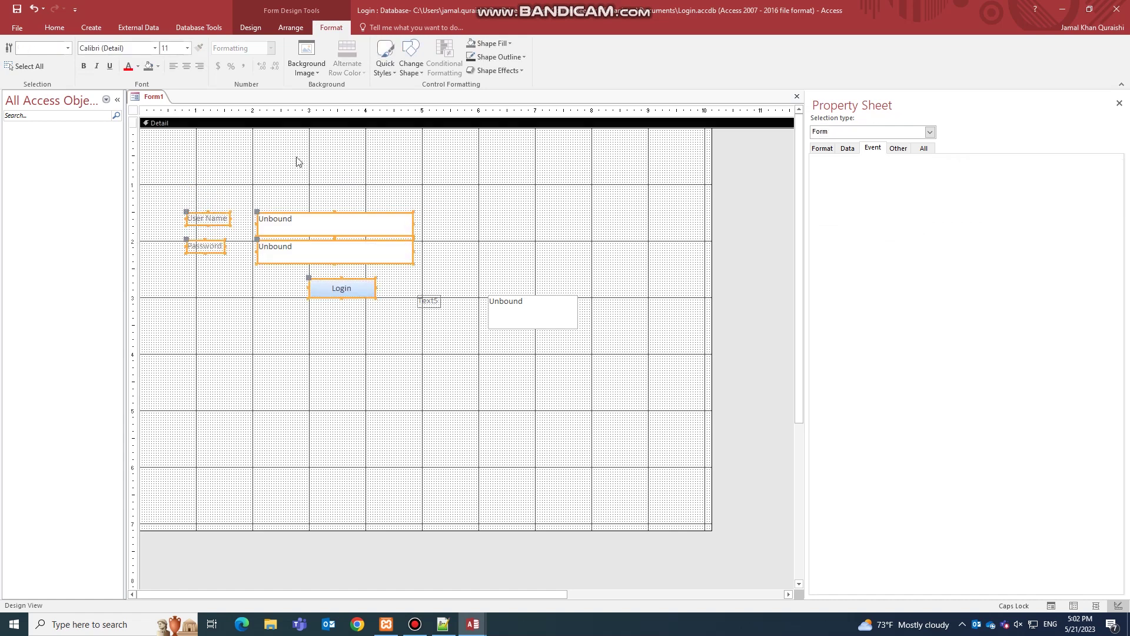
pyautogui.click(91, 28)
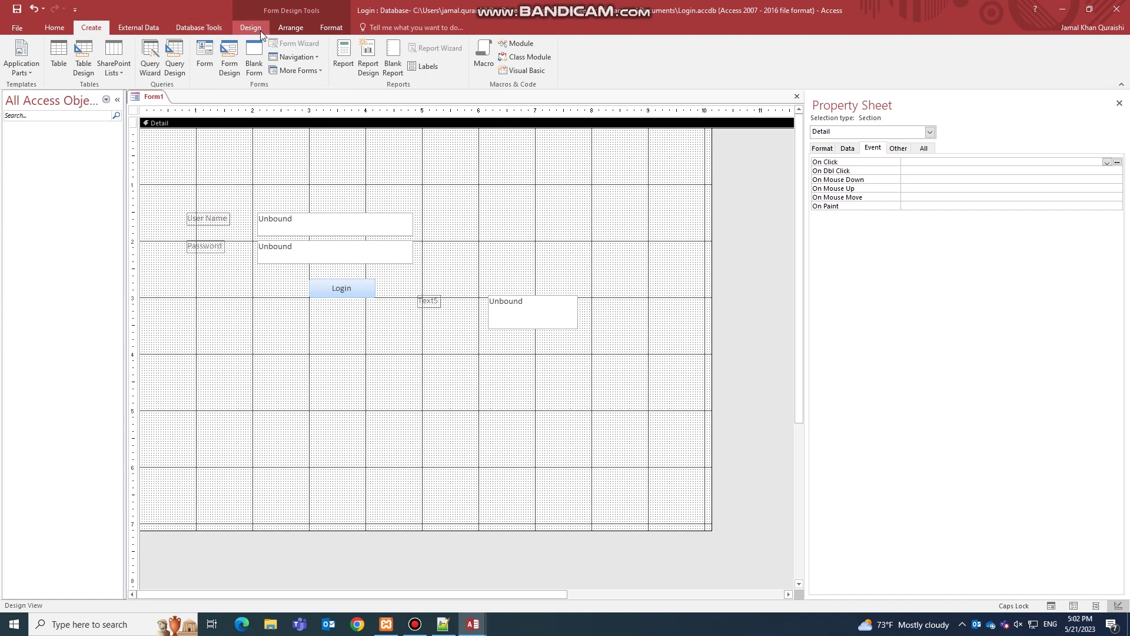
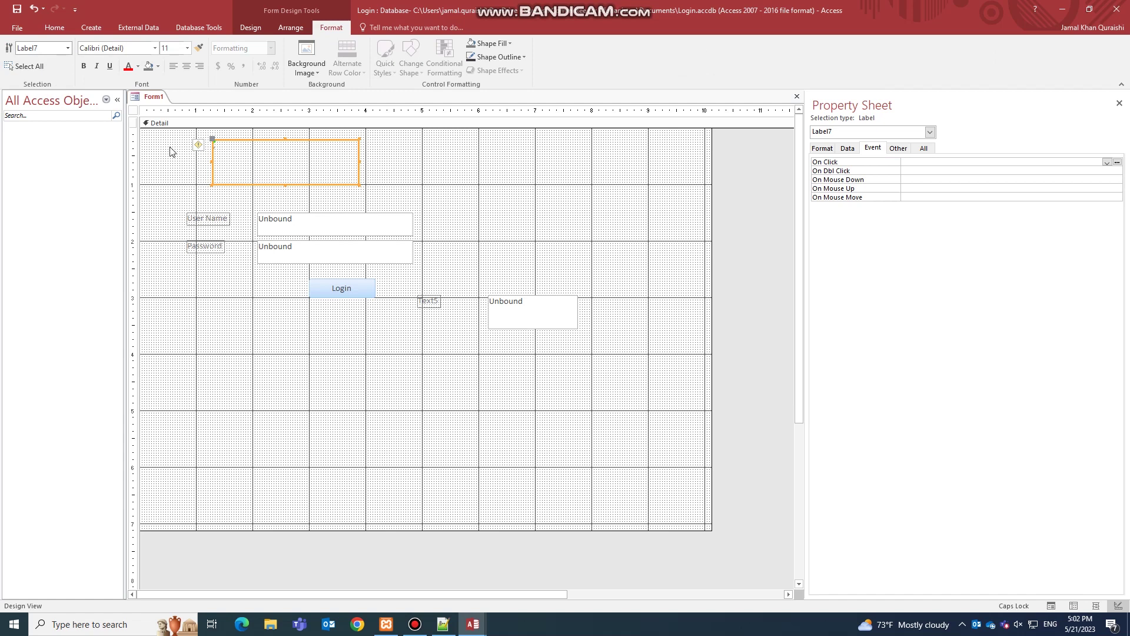
# Step: Switch to the Visual Basic editor and add Me.Label7.Caption = "Done" under the If line of Command4_Click
pyautogui.click(340, 287)
pyautogui.moveTo(474, 624)
pyautogui.click(528, 571)
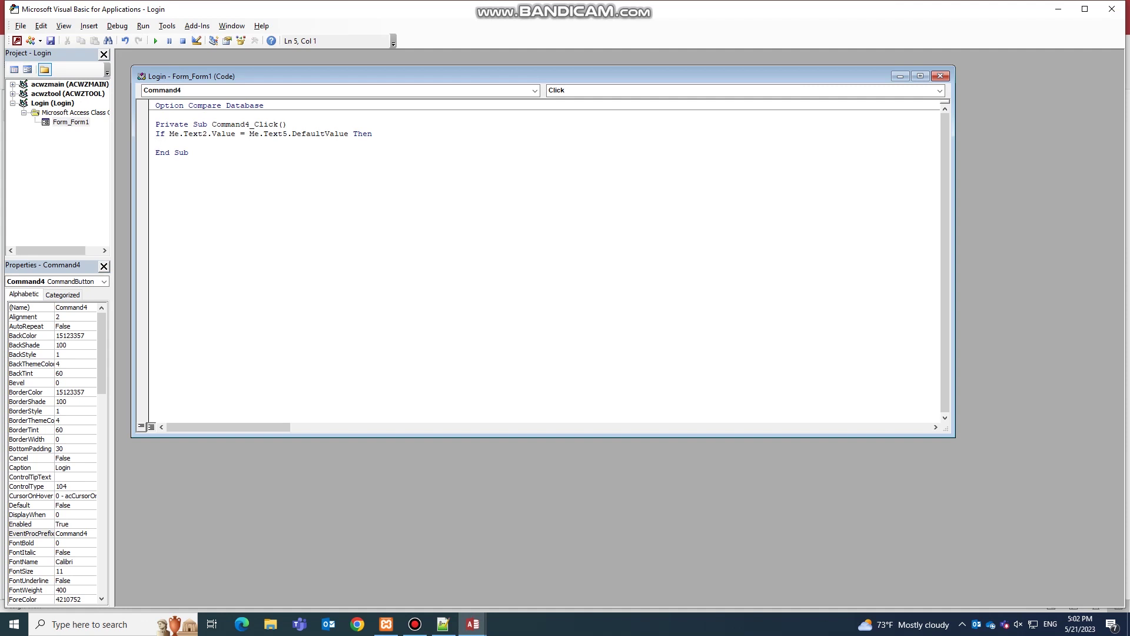
pyautogui.write('me.lab')
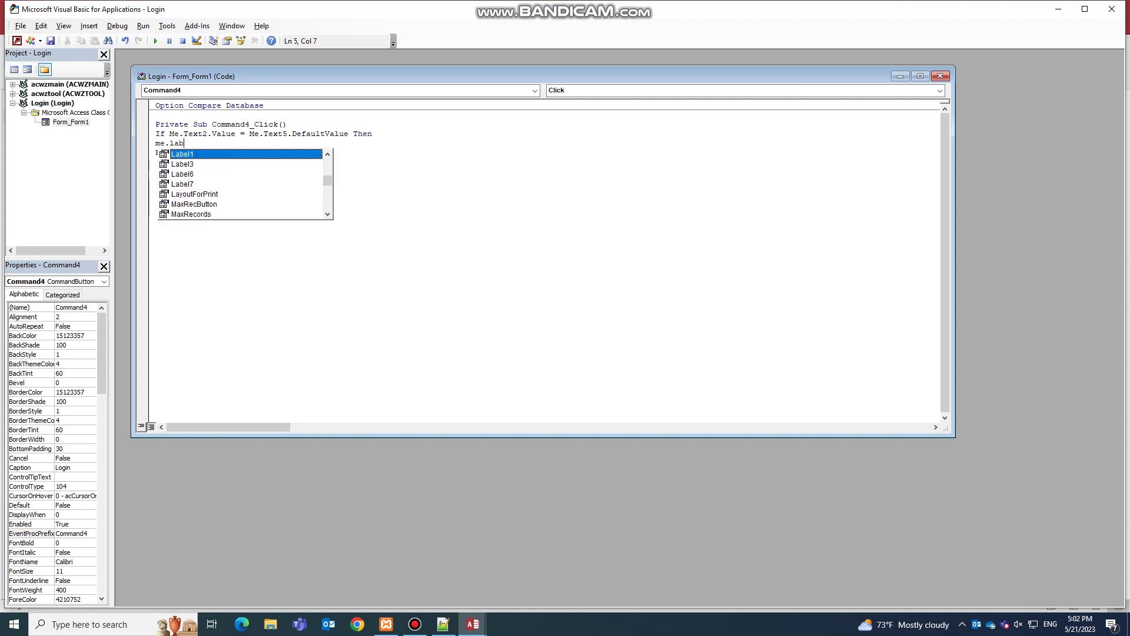
pyautogui.press('Down')
pyautogui.press('Down')
pyautogui.press('Down')
pyautogui.press('Tab')
pyautogui.press('BackSpace')
pyautogui.write('7.caption')
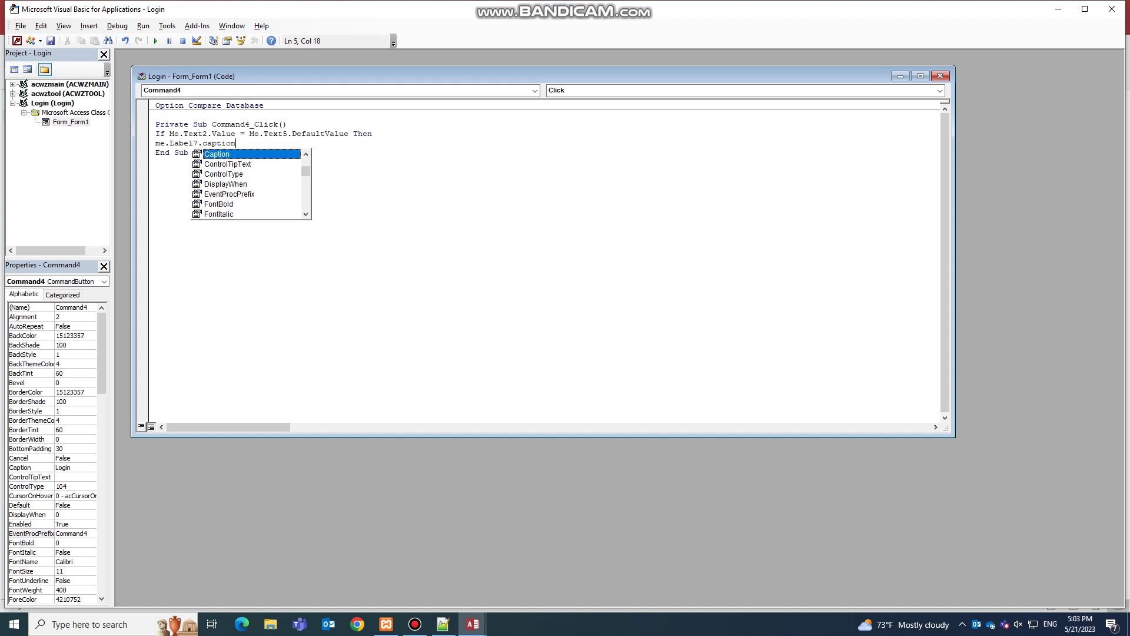
pyautogui.write(' =')
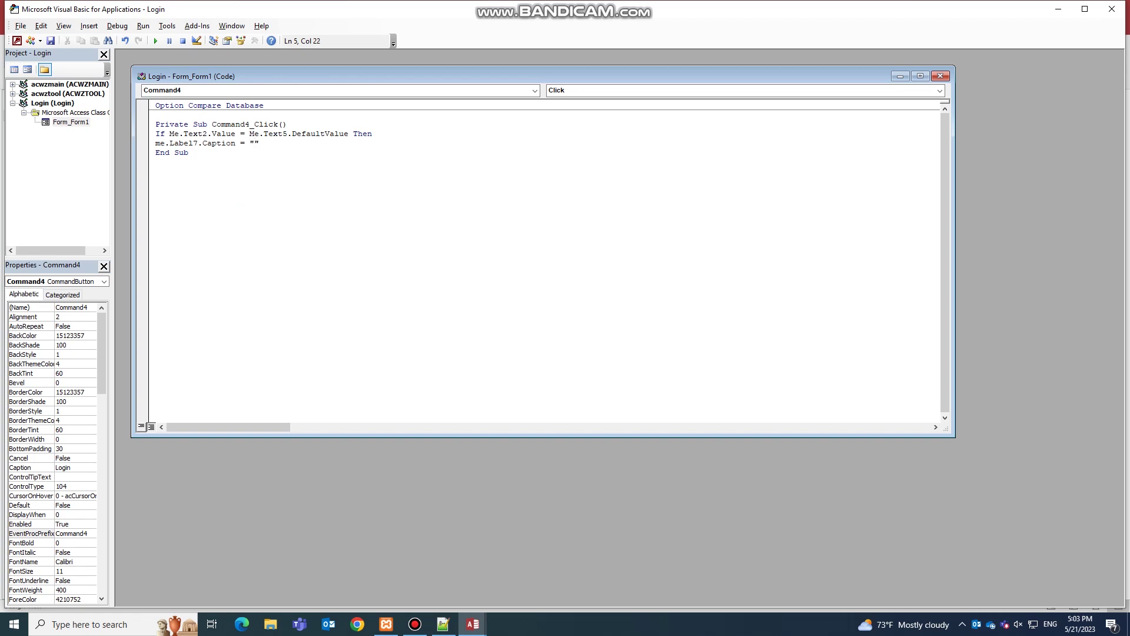
pyautogui.write(' "Done')
pyautogui.press('Return')
# Step: Add an Else branch setting Me.Label7.Caption to "Incorrenct Password" and close the block with End If
pyautogui.write('else')
pyautogui.press('Return')
pyautogui.write('me.')
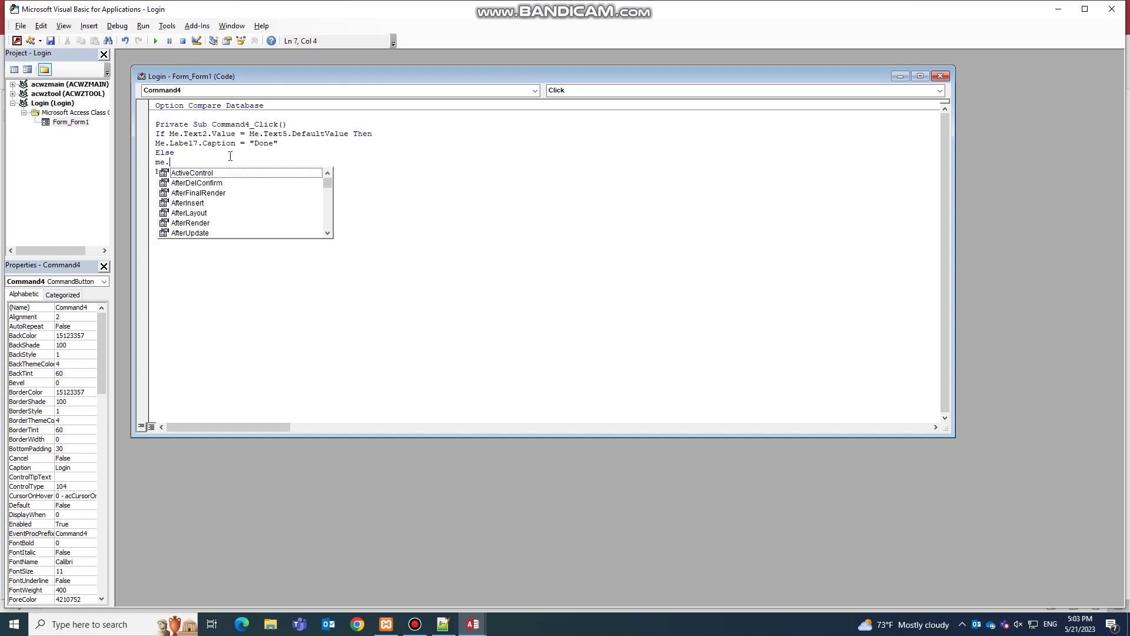
pyautogui.write('label7.caption')
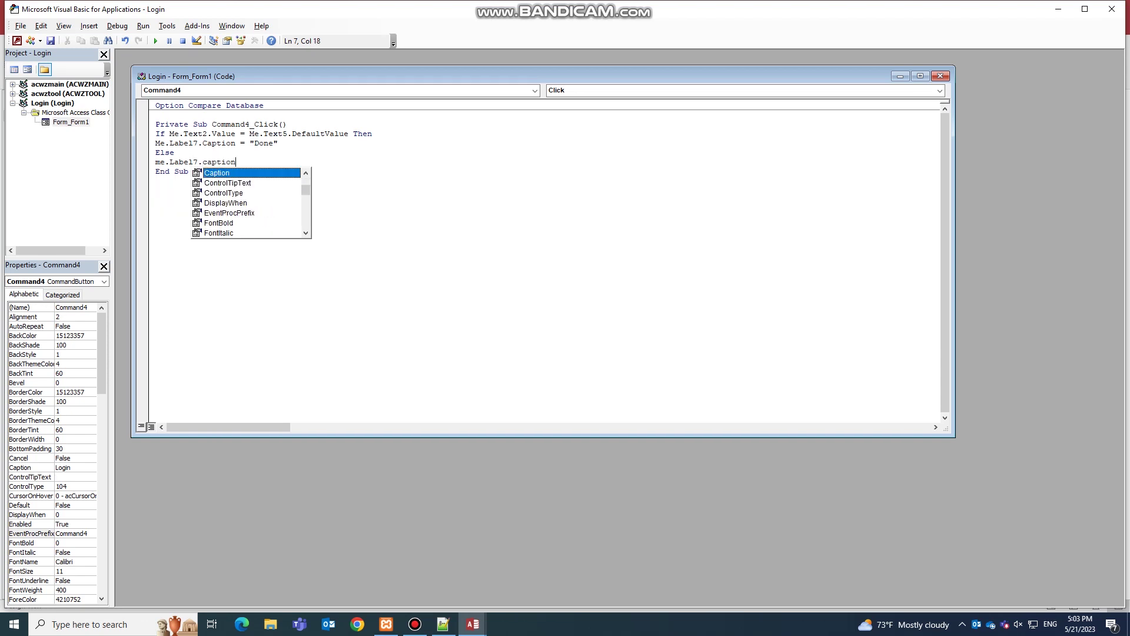
pyautogui.write(' = "Incorrenct Password')
pyautogui.press('Return')
pyautogui.write('end if')
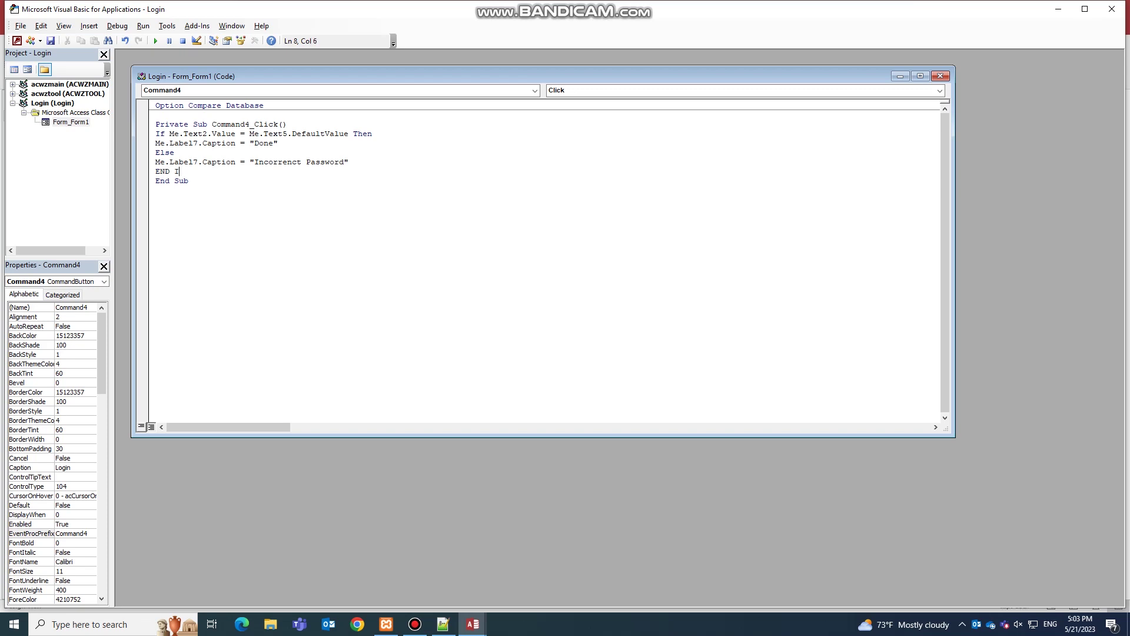
pyautogui.press('Return')
# Step: Return to Access, show the form in Form View and test the Login button with an incorrect password
pyautogui.click(16, 41)
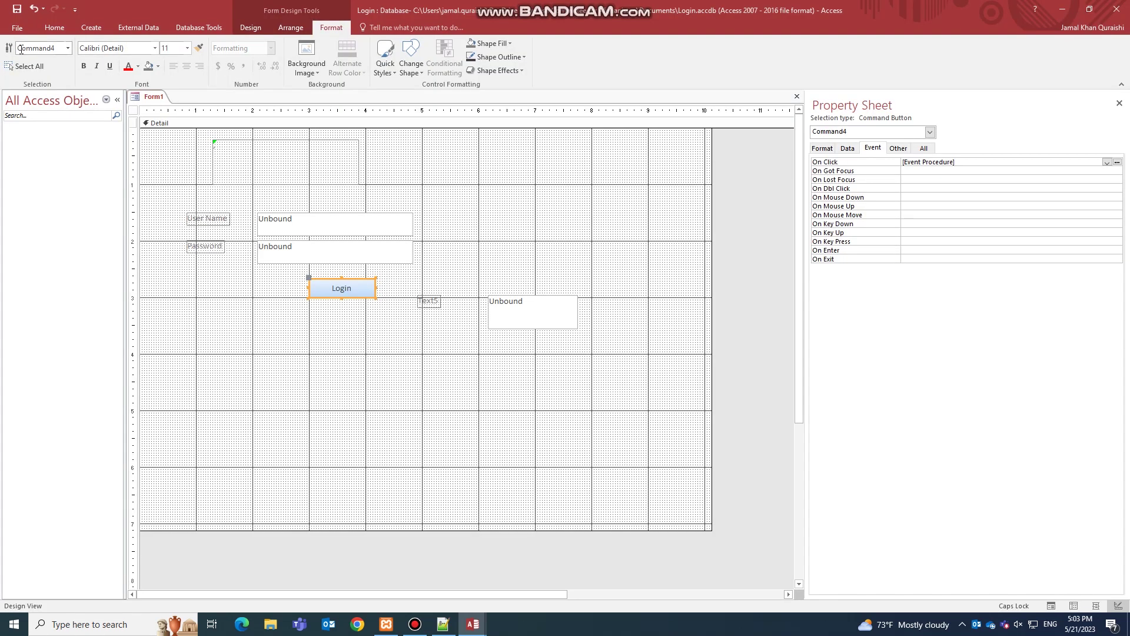
pyautogui.click(15, 63)
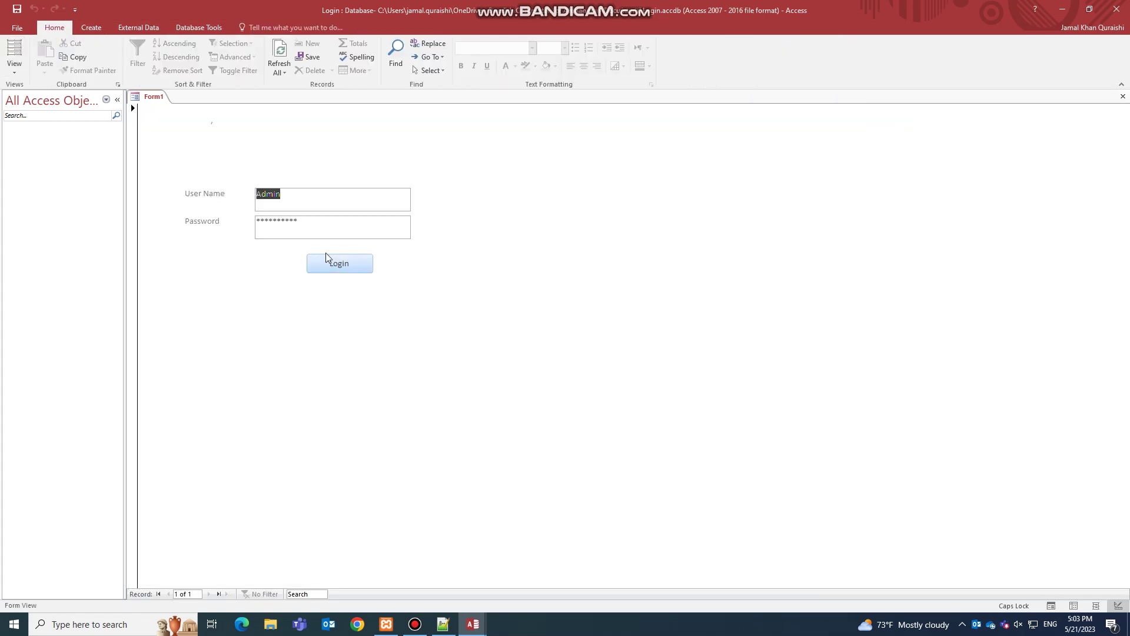
pyautogui.click(298, 202)
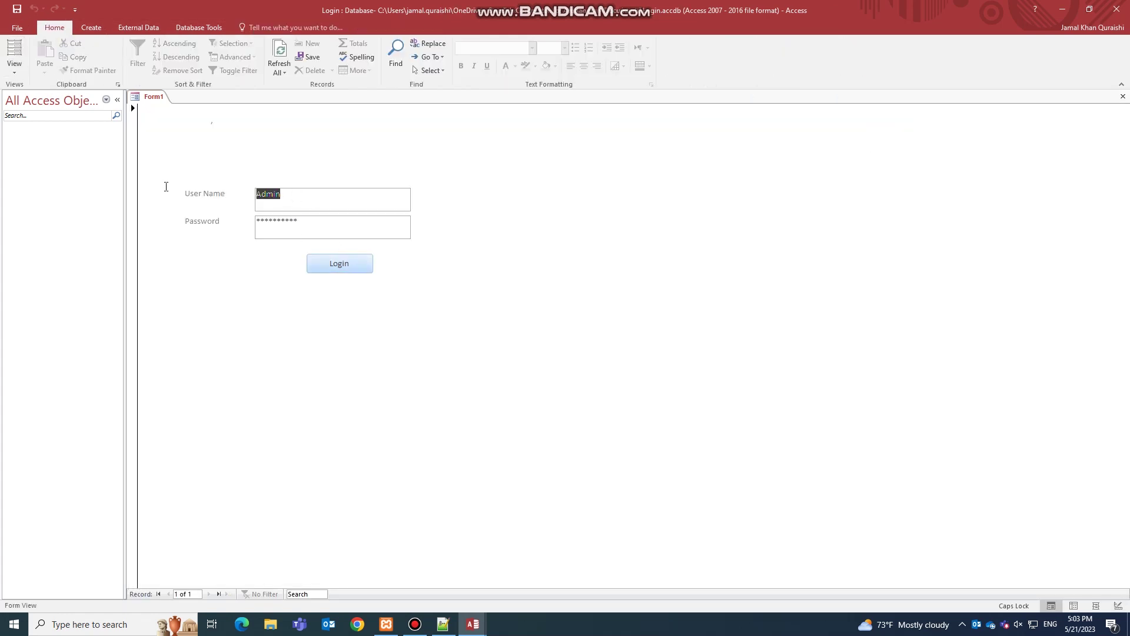
pyautogui.click(316, 225)
pyautogui.click(196, 224)
pyautogui.write('****')
pyautogui.click(342, 268)
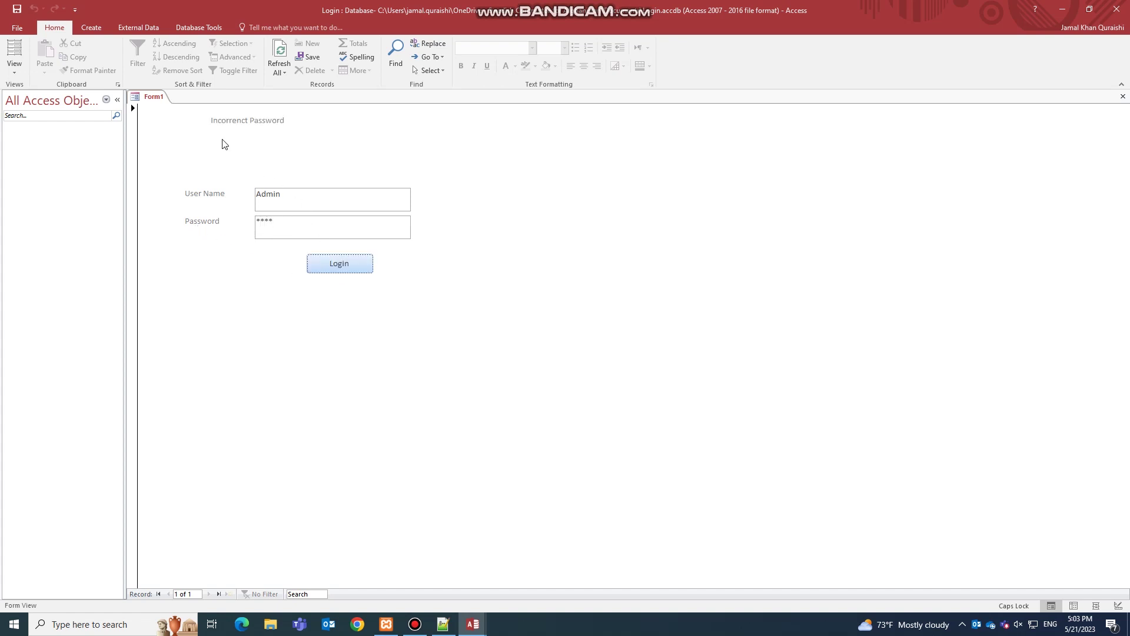
# Step: Enter the correct password in the Password field and test the Login button again
pyautogui.click(293, 232)
pyautogui.write('*')
pyautogui.click(328, 265)
# Step: Return the form to Design View, save it as lOGIN, and close the property sheet and the form
pyautogui.click(14, 68)
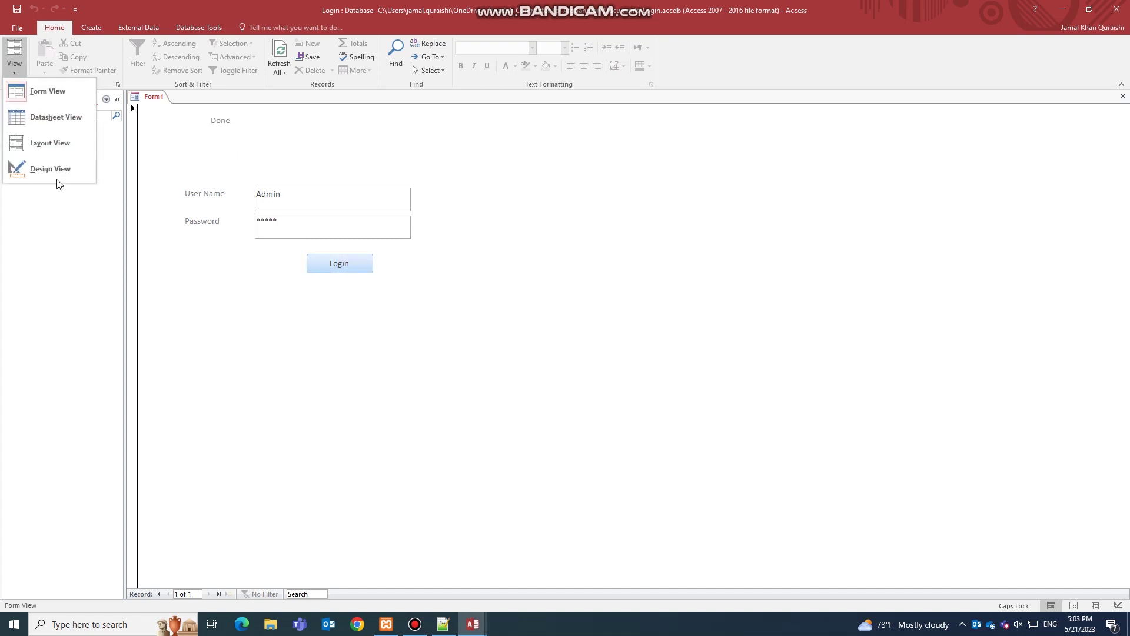
pyautogui.click(59, 171)
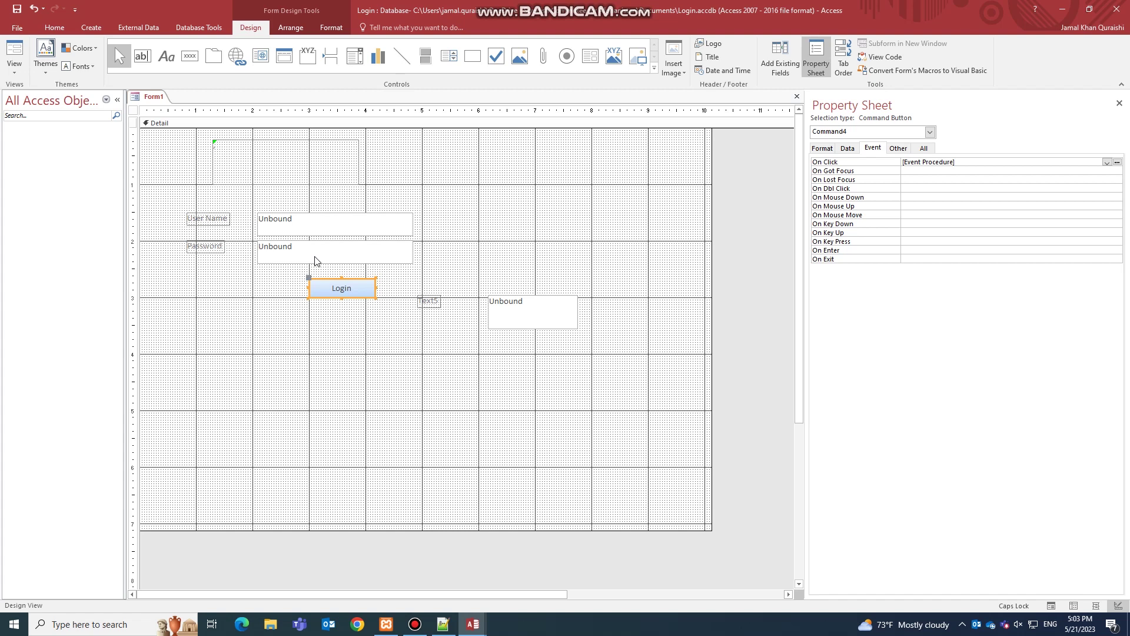
pyautogui.hotkey('ctrl', 's')
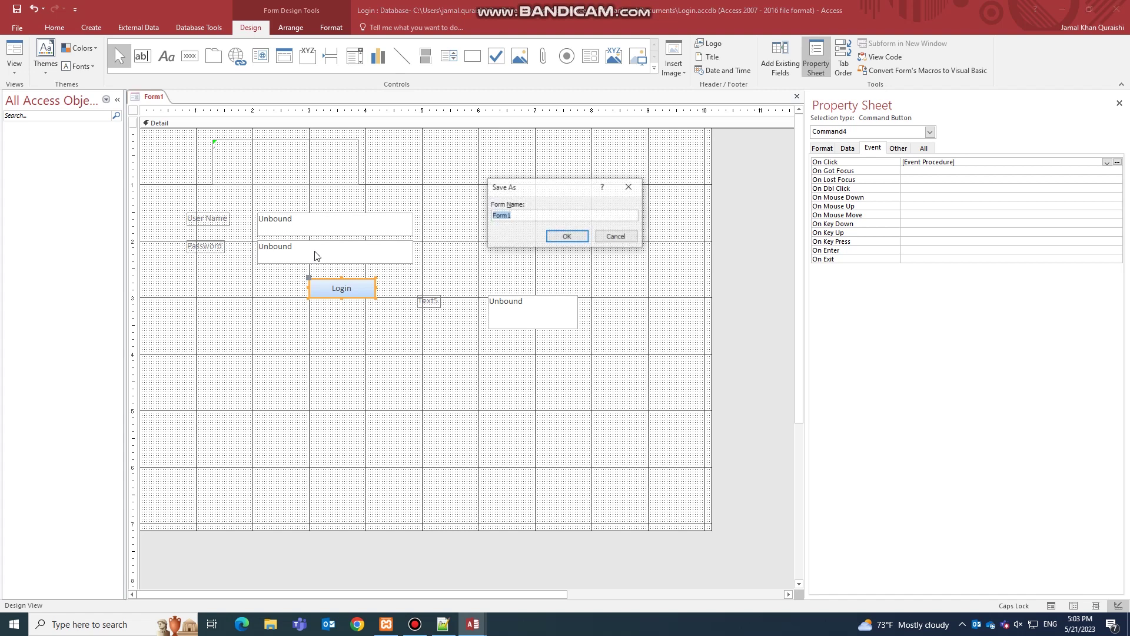
pyautogui.write('lOGIN')
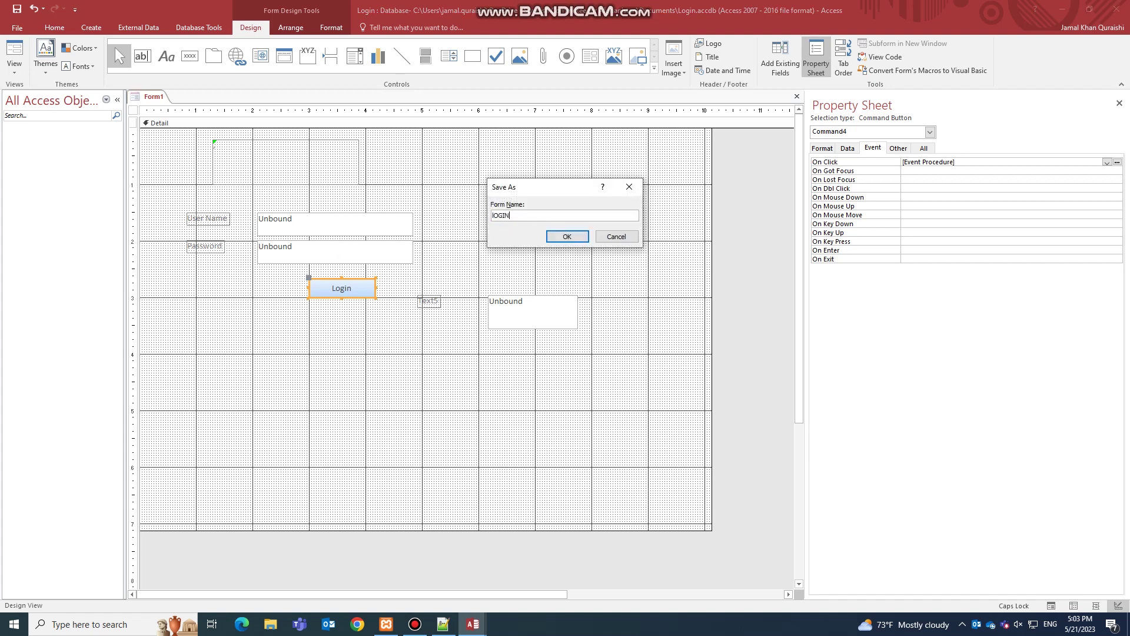
pyautogui.press('Return')
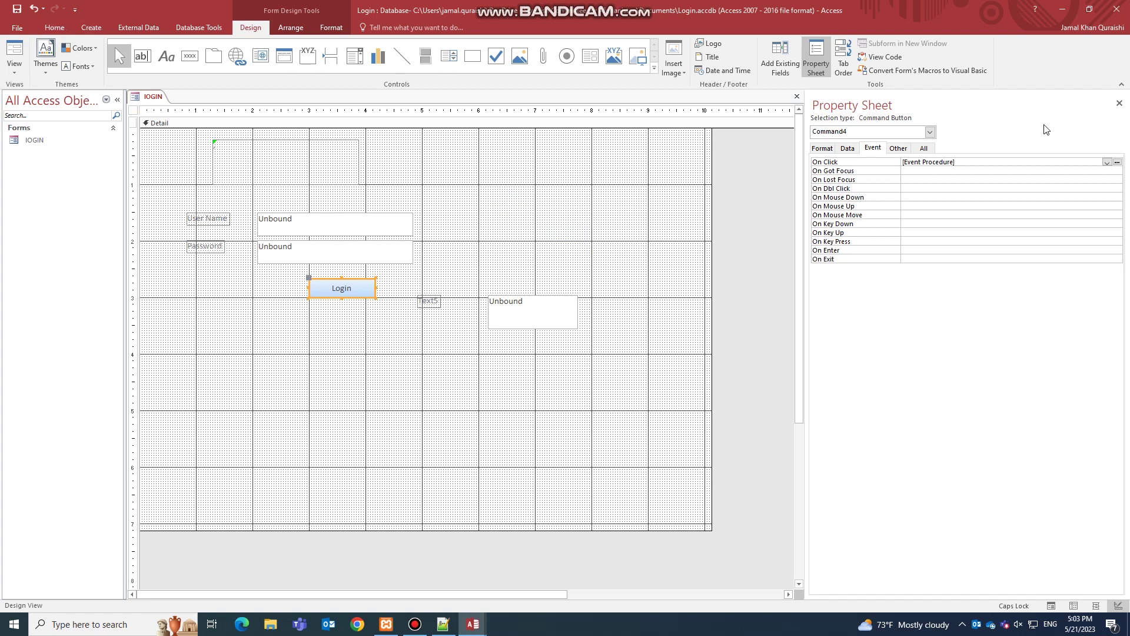
pyautogui.click(1120, 102)
pyautogui.click(1123, 97)
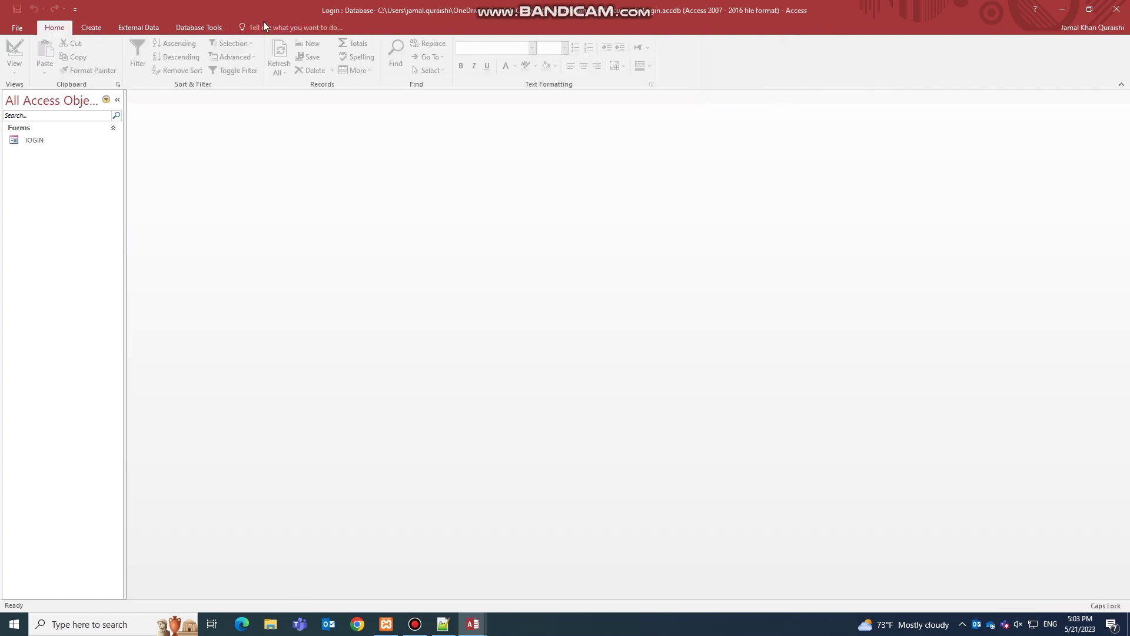
# Step: Create a new form in Design View, enlarge its Detail area to about 11.3 by 6.8 ruler units, and open the lOGIN form
pyautogui.click(95, 28)
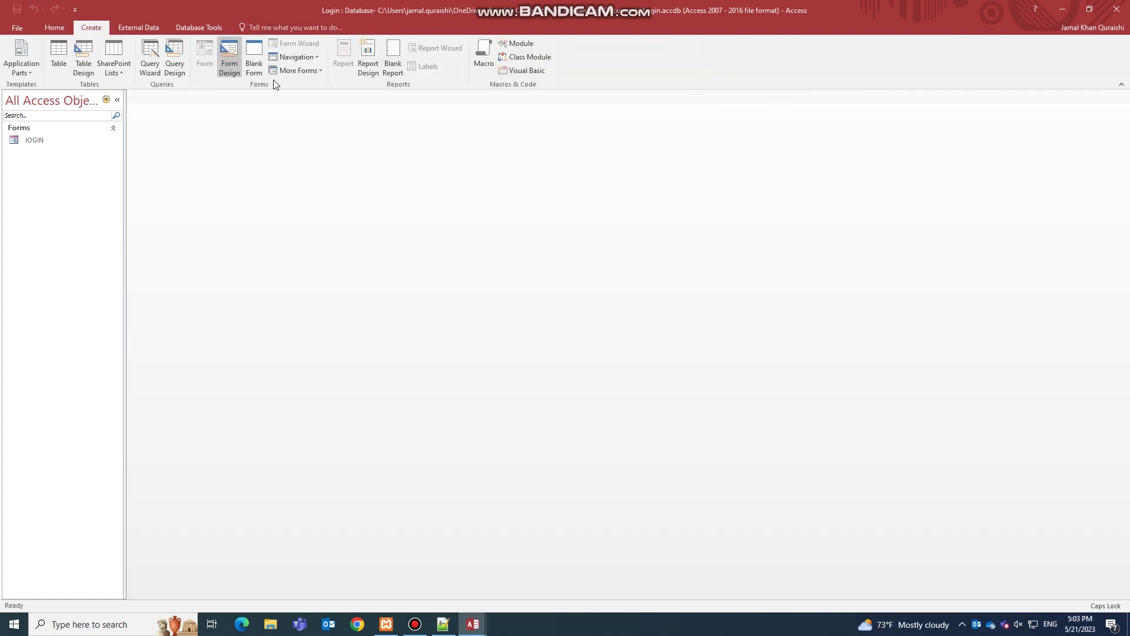
pyautogui.click(228, 69)
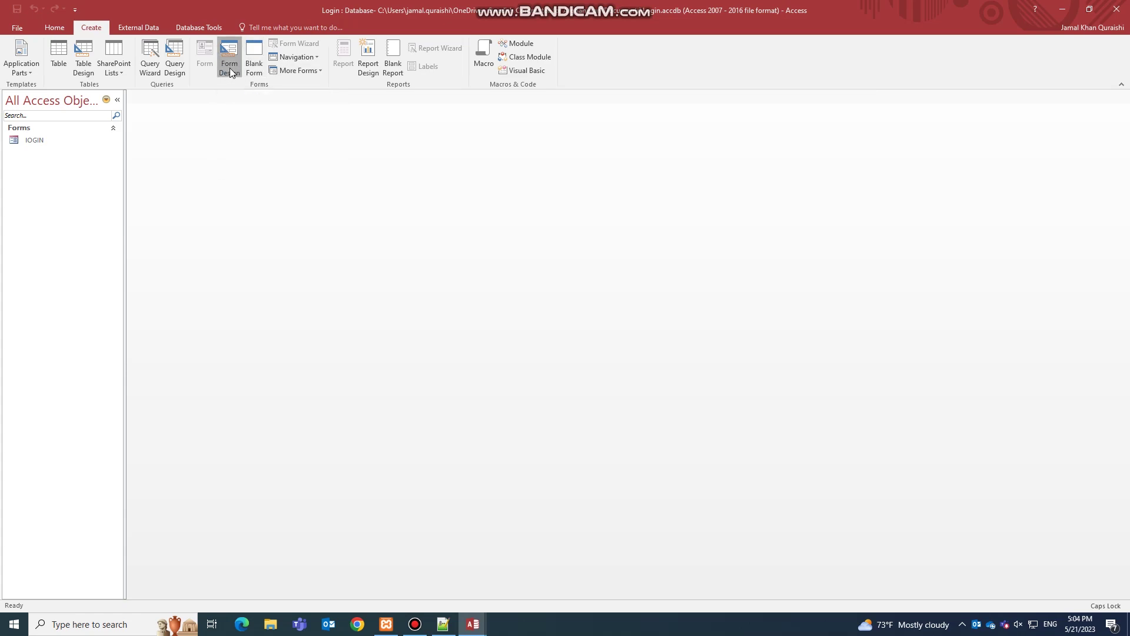
pyautogui.moveTo(488, 422); pyautogui.dragTo(780, 514)
pyautogui.doubleClick(37, 141)
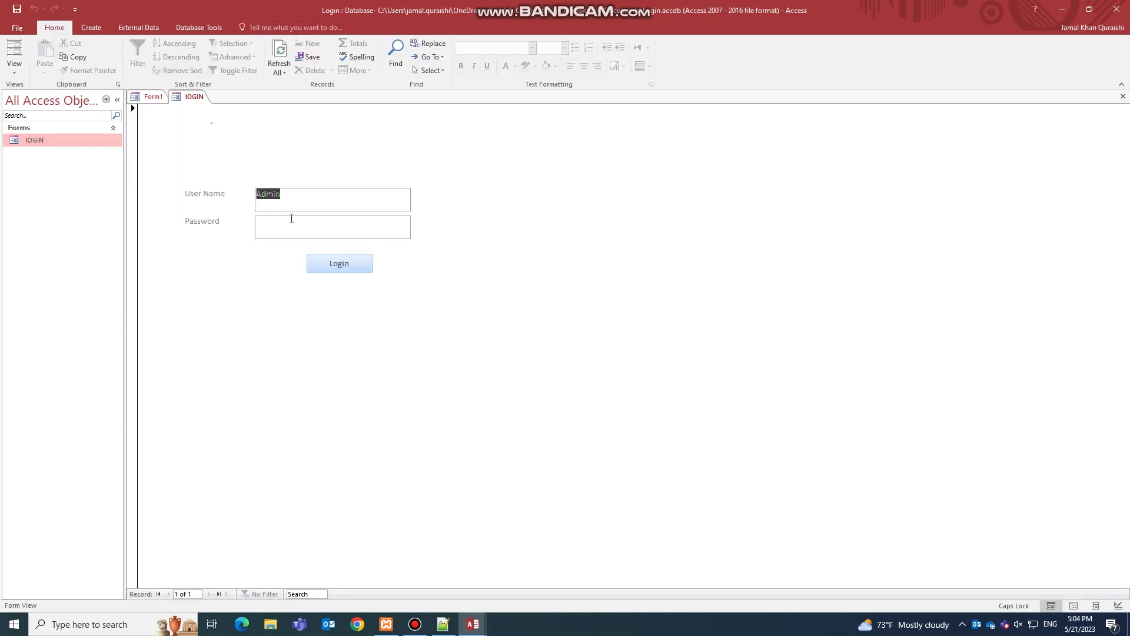
# Step: Return to Form1 and add a label about 5.6 by 1.4 ruler units near the top of the Detail area reading SCHOOL DATABASE
pyautogui.click(149, 97)
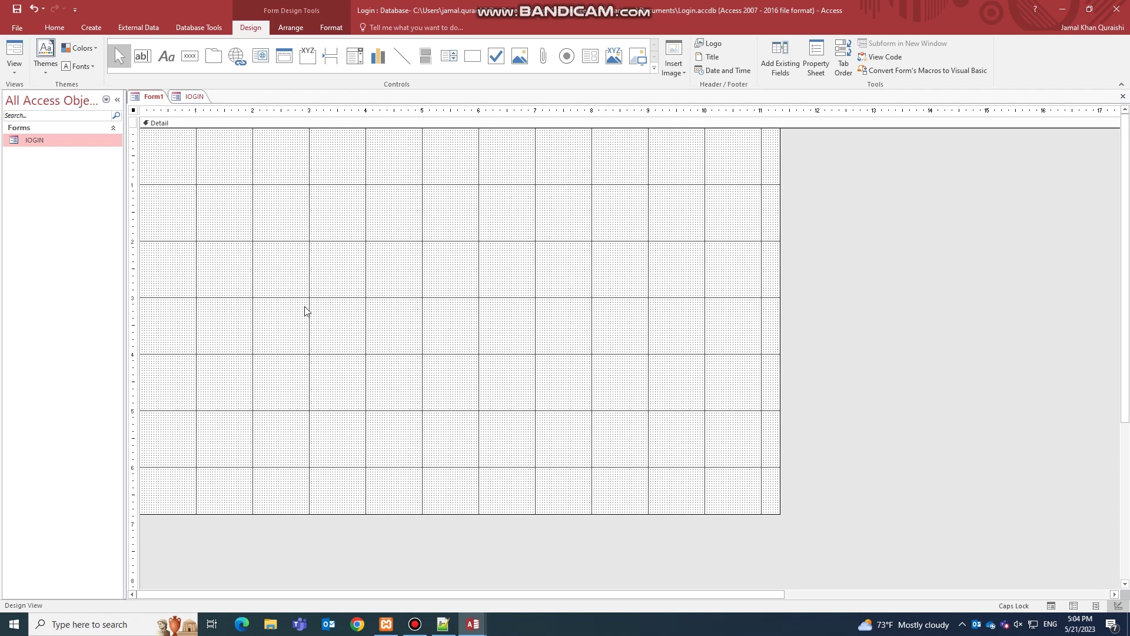
pyautogui.click(167, 56)
pyautogui.moveTo(243, 163)
pyautogui.mouseDown()
pyautogui.moveTo(429, 235)
pyautogui.moveTo(559, 240)
pyautogui.mouseUp()
pyautogui.press('capslock')
pyautogui.write('user')
pyautogui.press('BackSpace')
pyautogui.press('BackSpace')
pyautogui.press('BackSpace')
pyautogui.press('BackSpace')
pyautogui.press('capslock')
pyautogui.write('S')
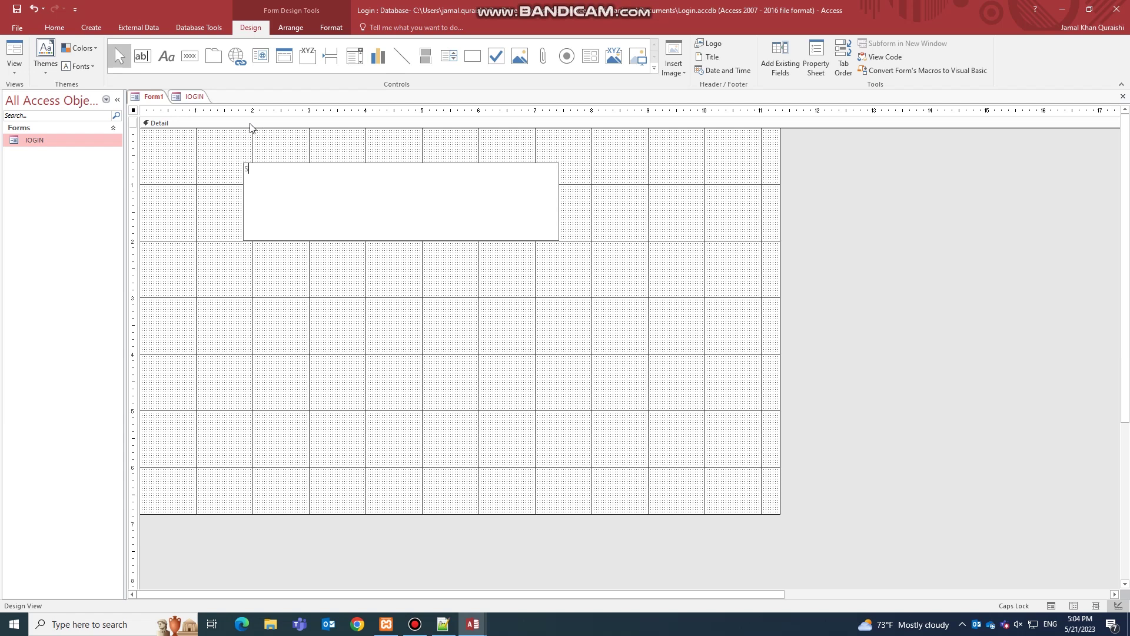
pyautogui.write('CHOOL DATABASE')
pyautogui.press('Return')
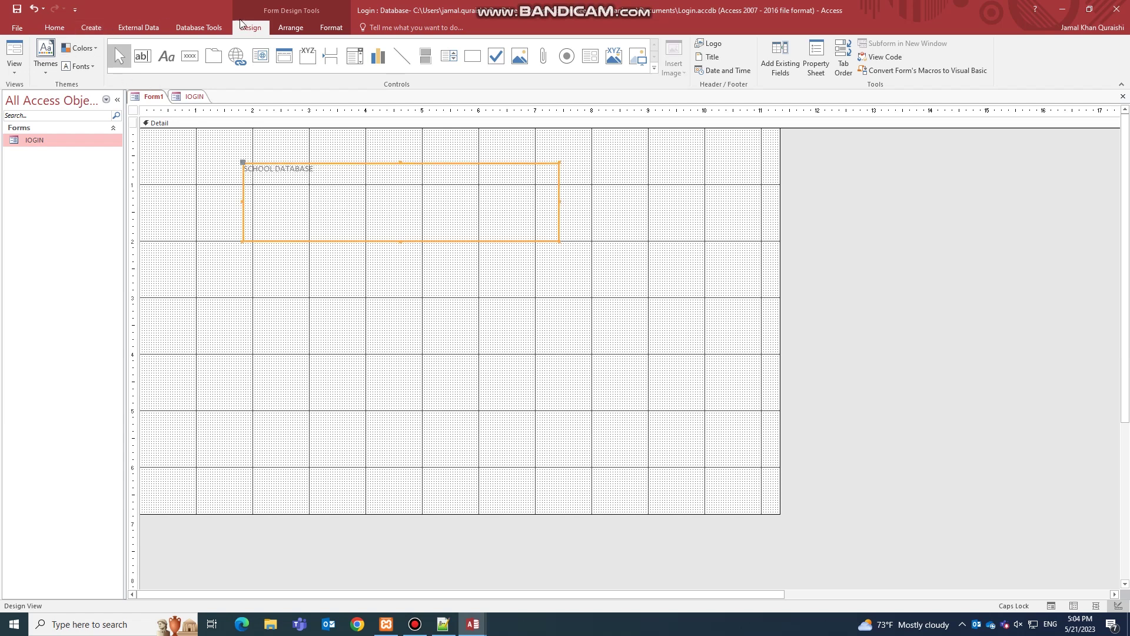
# Step: Format the SCHOOL DATABASE label with 26-point black text and a transparent background
pyautogui.click(331, 28)
pyautogui.click(187, 48)
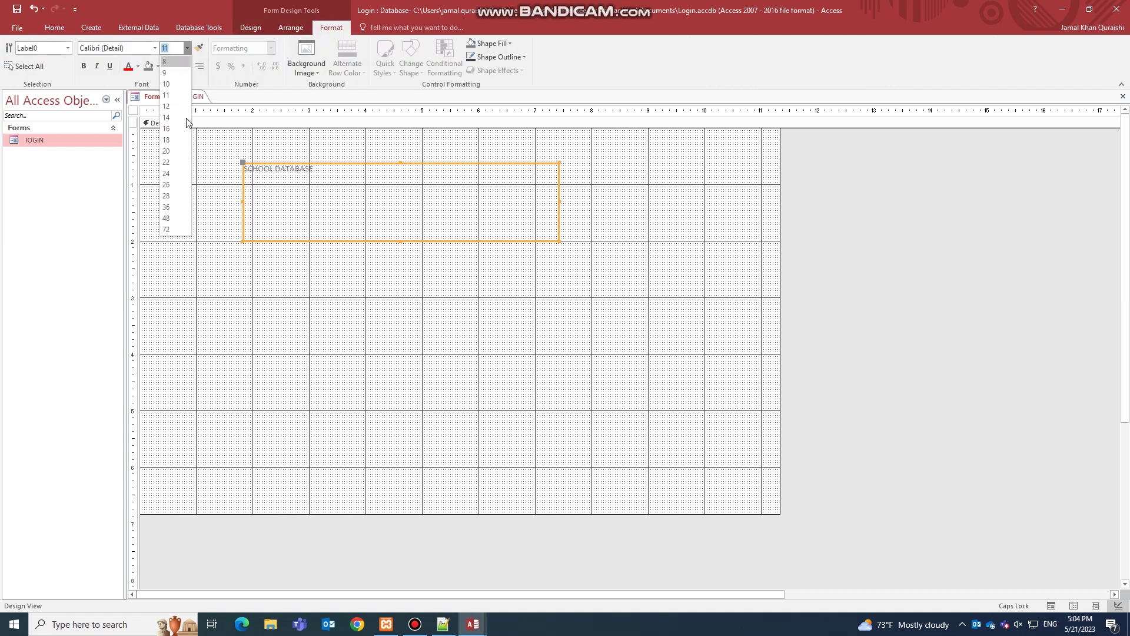
pyautogui.click(167, 187)
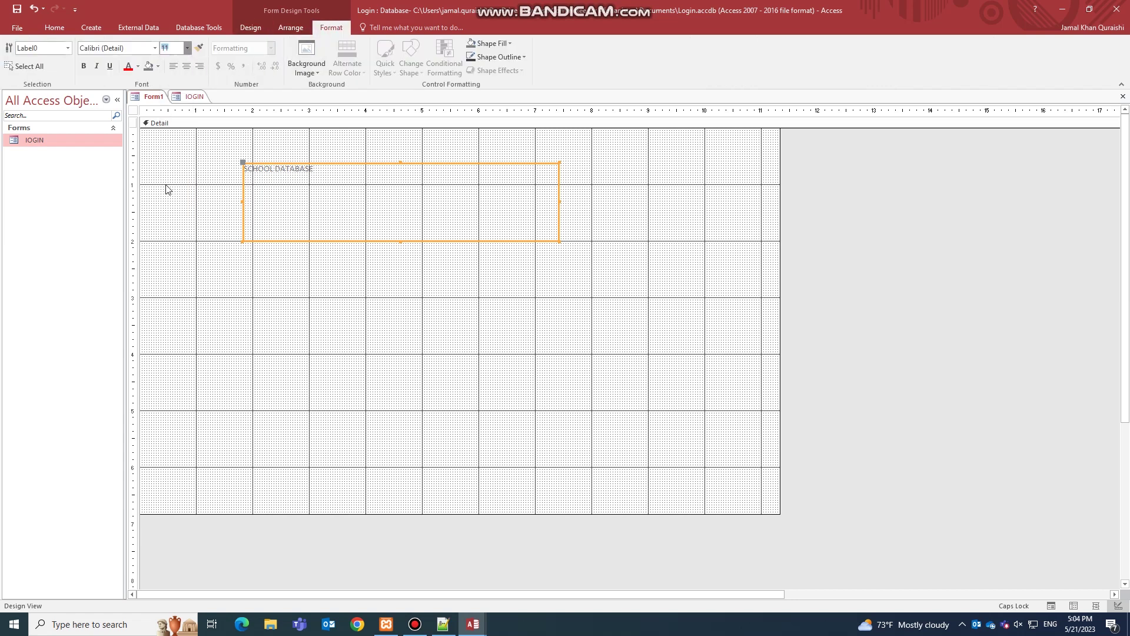
pyautogui.click(145, 68)
pyautogui.click(138, 67)
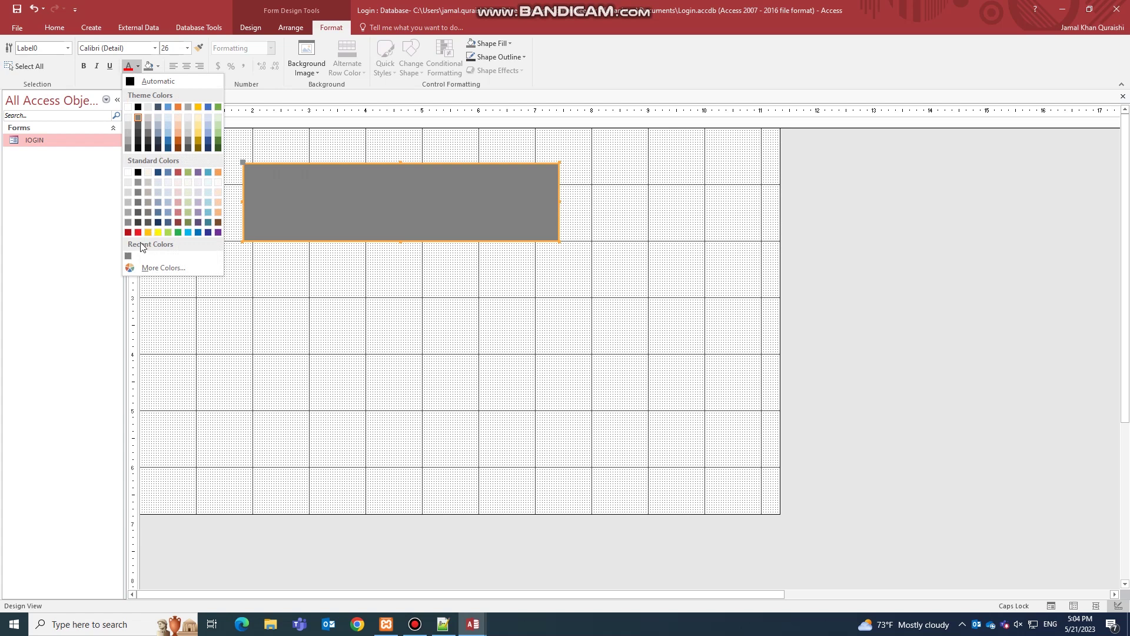
pyautogui.click(139, 110)
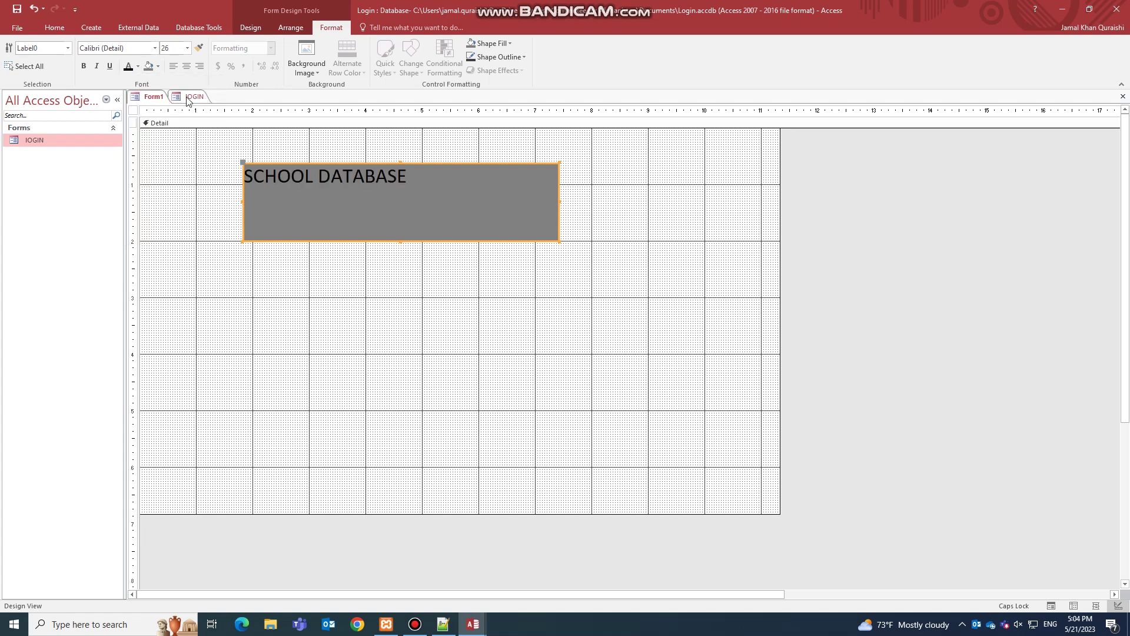
pyautogui.click(157, 67)
pyautogui.click(177, 267)
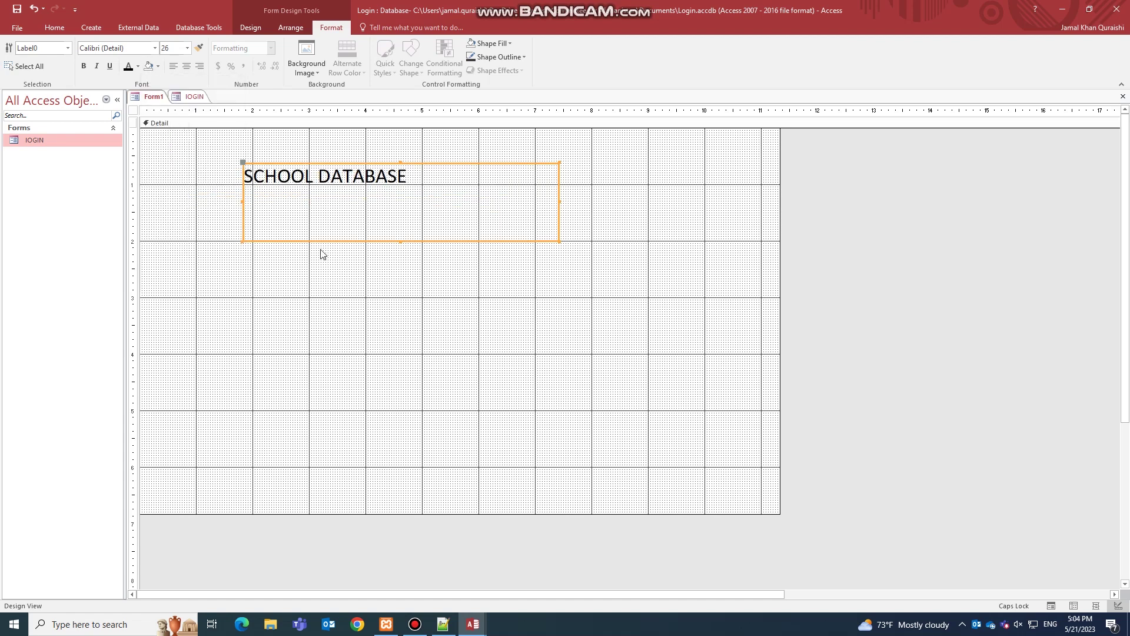
# Step: Center and bold the SCHOOL DATABASE text and reduce the label's height to about one ruler unit
pyautogui.click(186, 67)
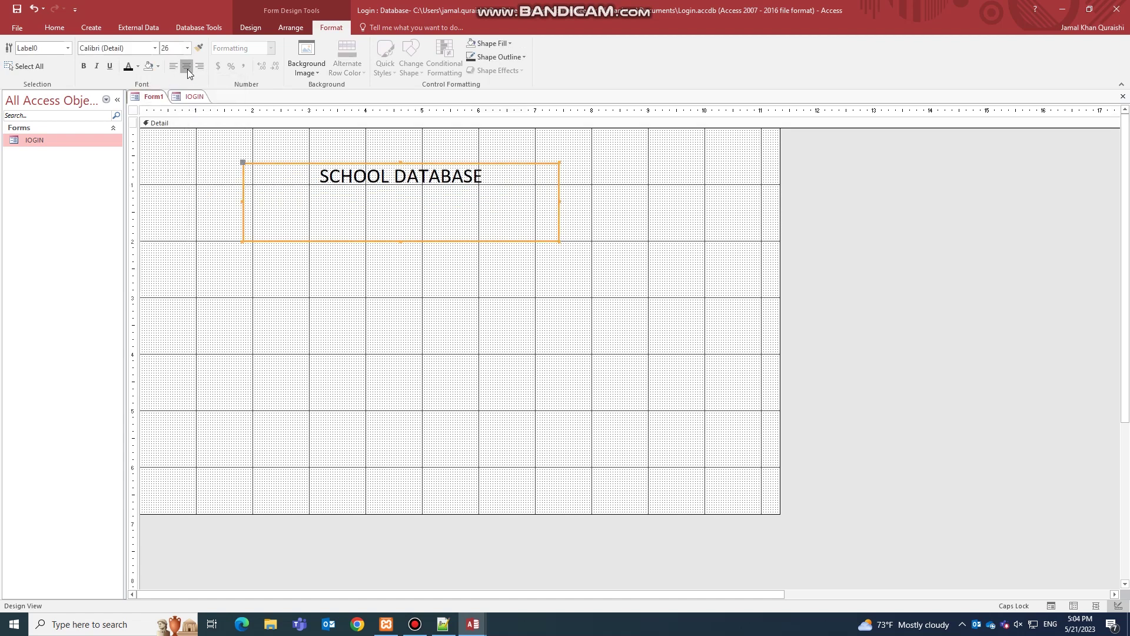
pyautogui.click(84, 66)
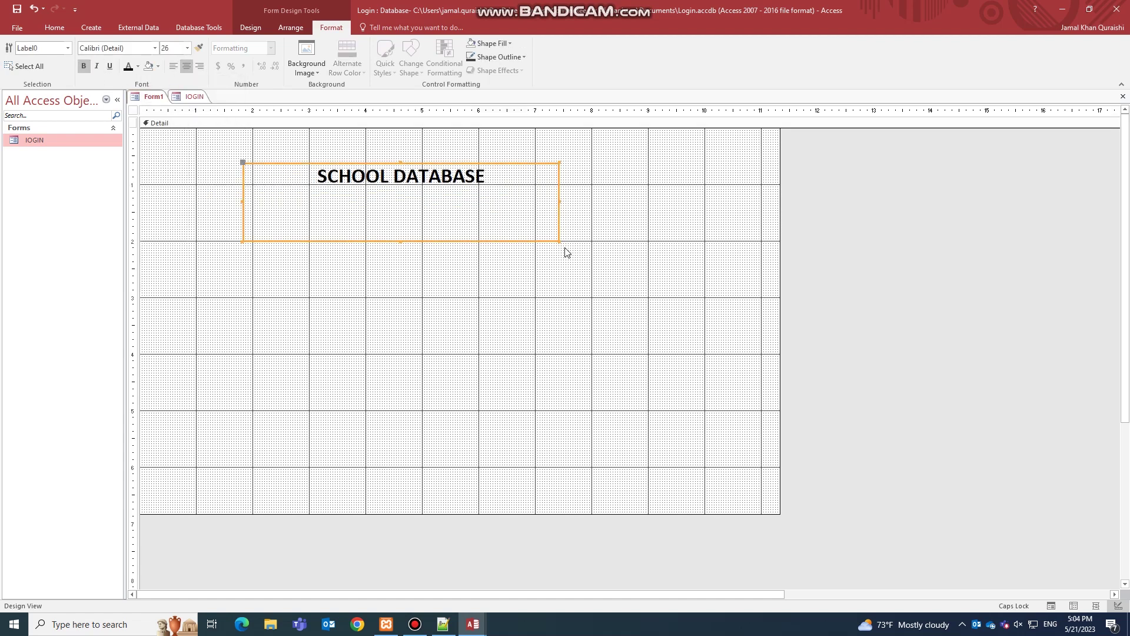
pyautogui.moveTo(559, 241); pyautogui.dragTo(555, 218)
pyautogui.click(459, 268)
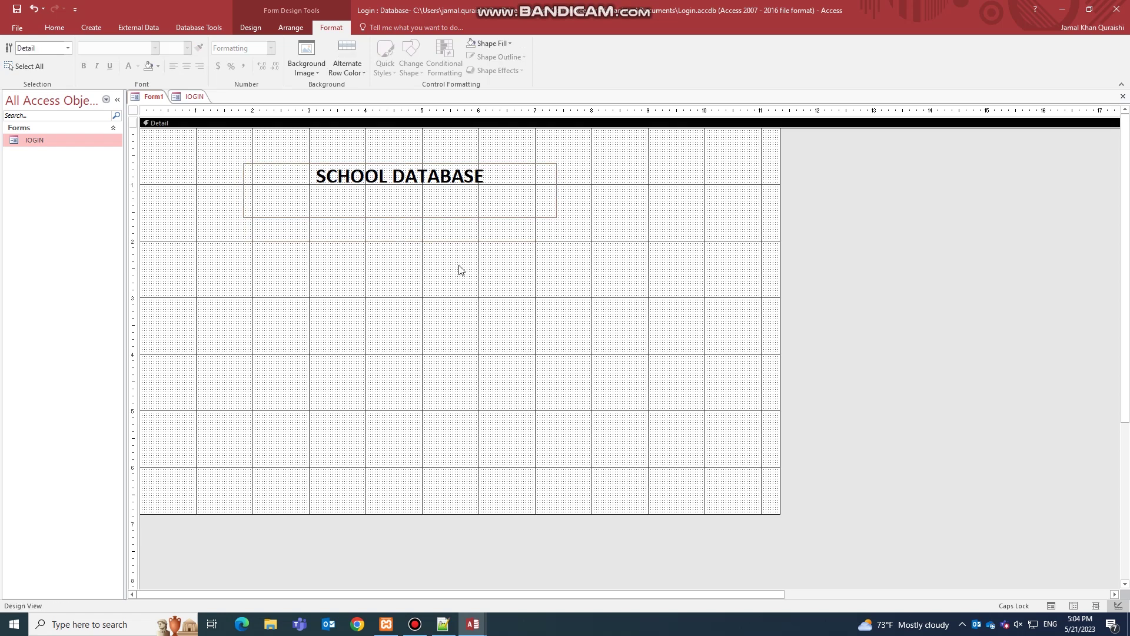
# Step: Save the SCHOOL DATABASE form under the name MAIN
pyautogui.hotkey('ctrl', 's')
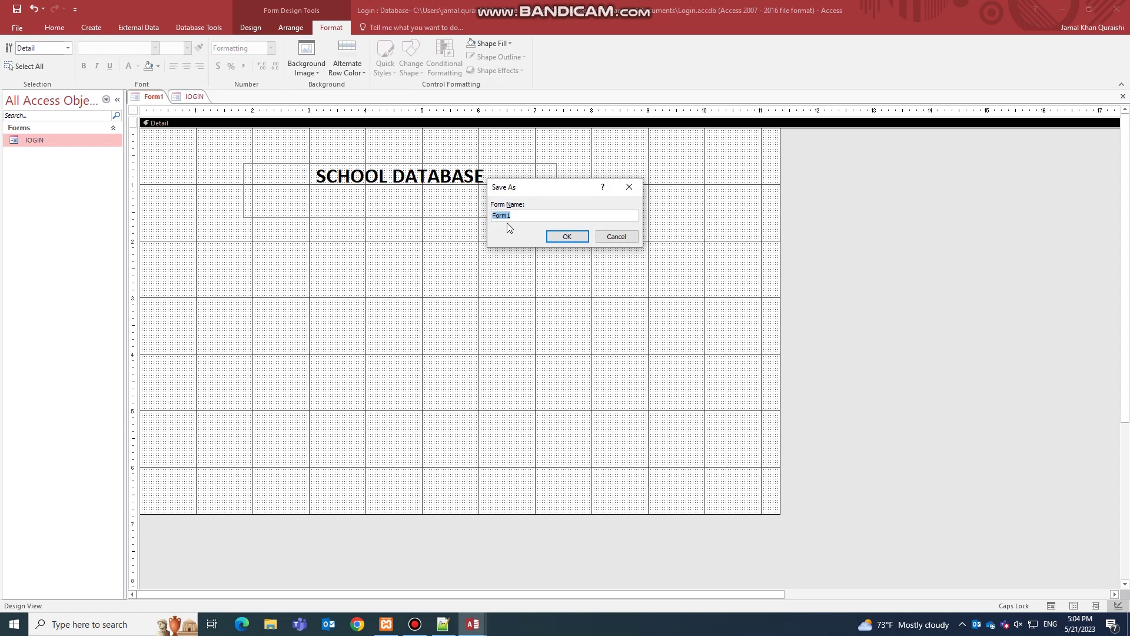
pyautogui.write('MAIN')
pyautogui.press('Return')
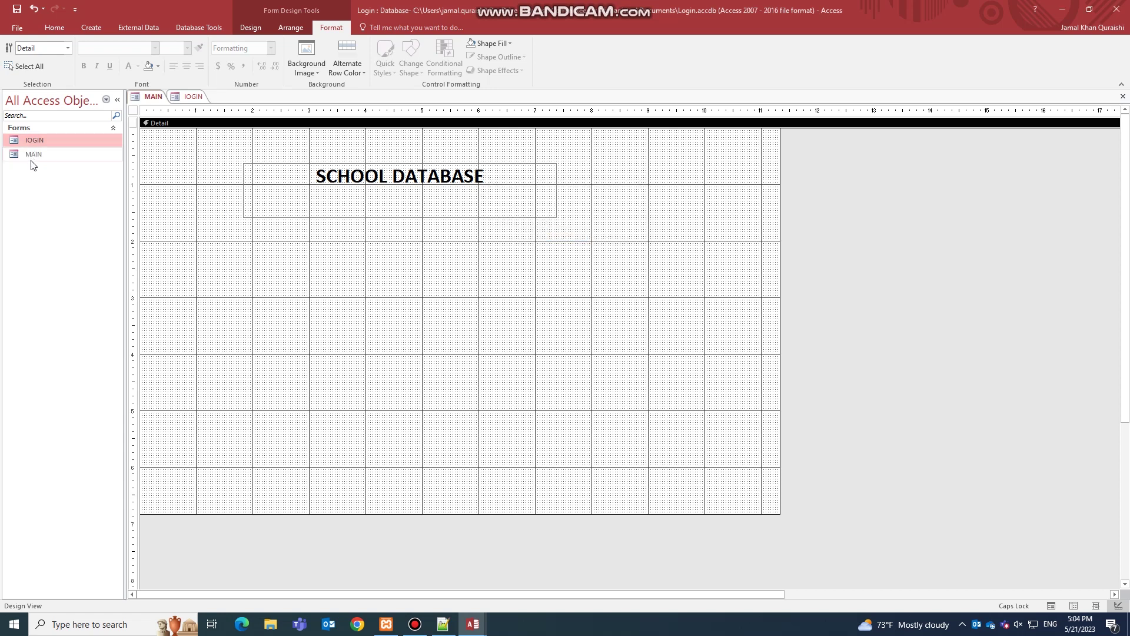
# Step: Close the MAIN and lOGIN forms and reopen MAIN in Design View
pyautogui.click(1122, 96)
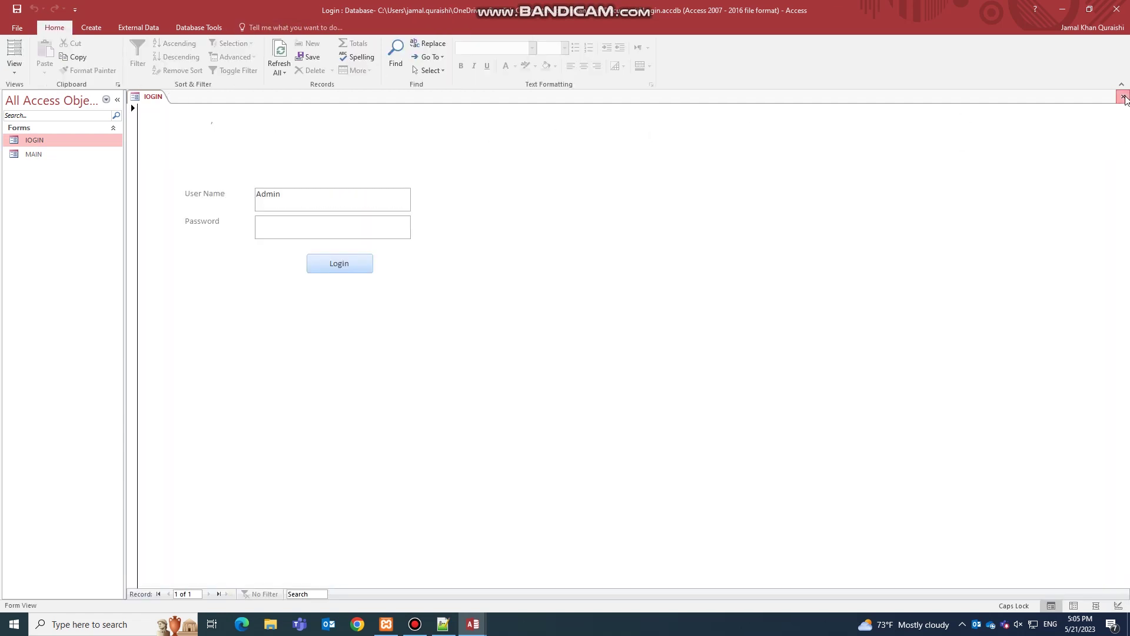
pyautogui.click(1122, 96)
pyautogui.rightClick(39, 155)
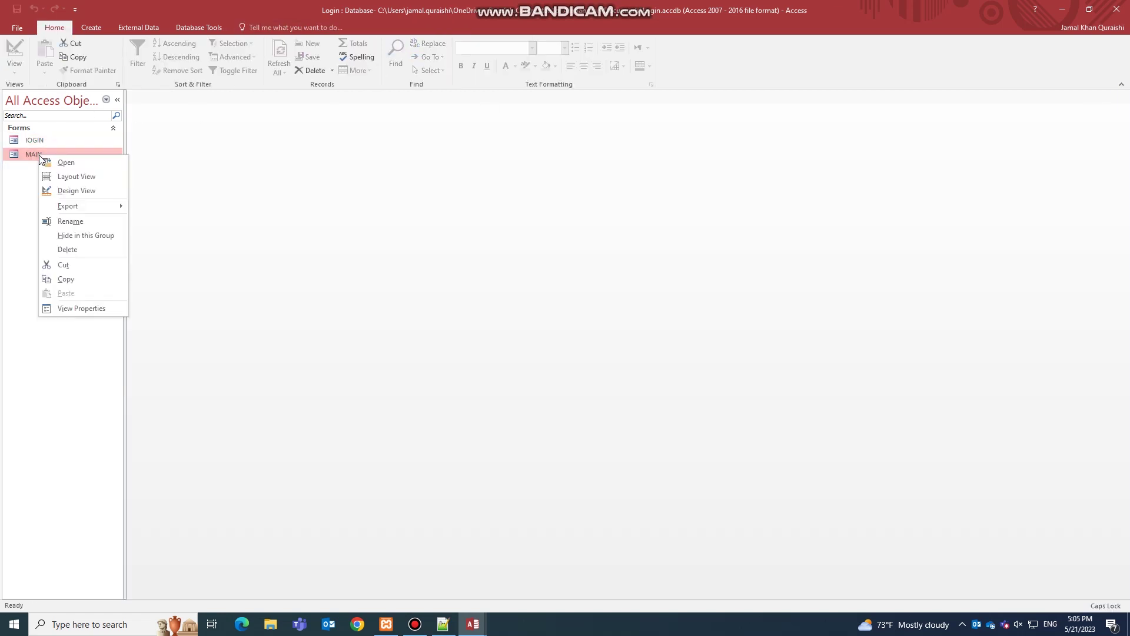
pyautogui.click(62, 191)
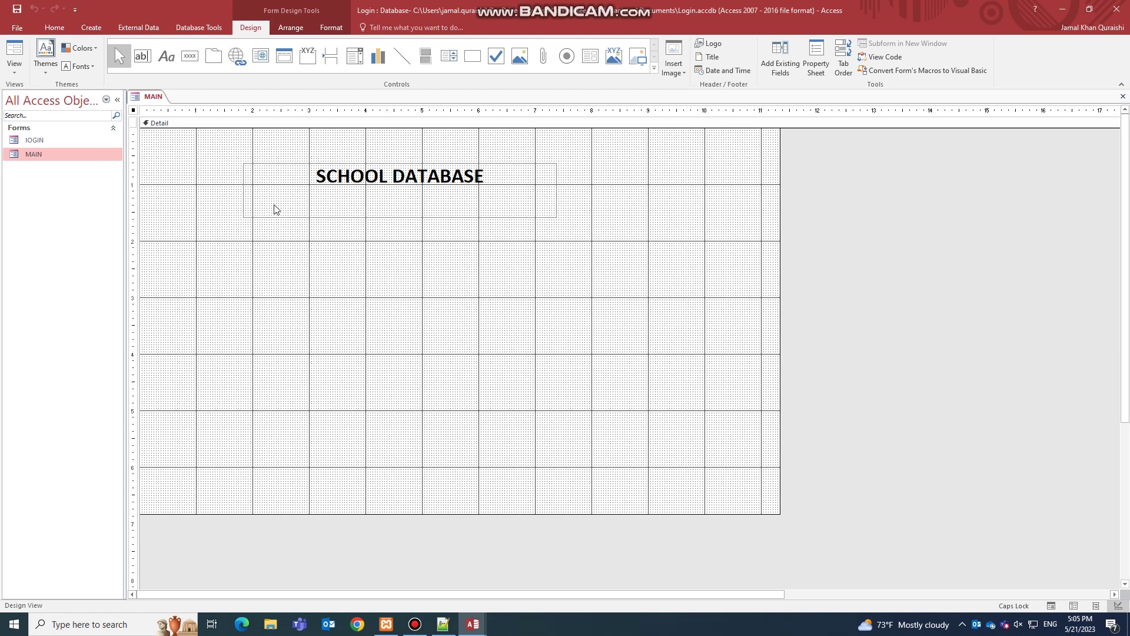
# Step: In the MAIN form's properties, set Pop Up to Yes, Border Style to None and Auto Resize to No
pyautogui.click(819, 71)
pyautogui.click(843, 136)
pyautogui.click(833, 147)
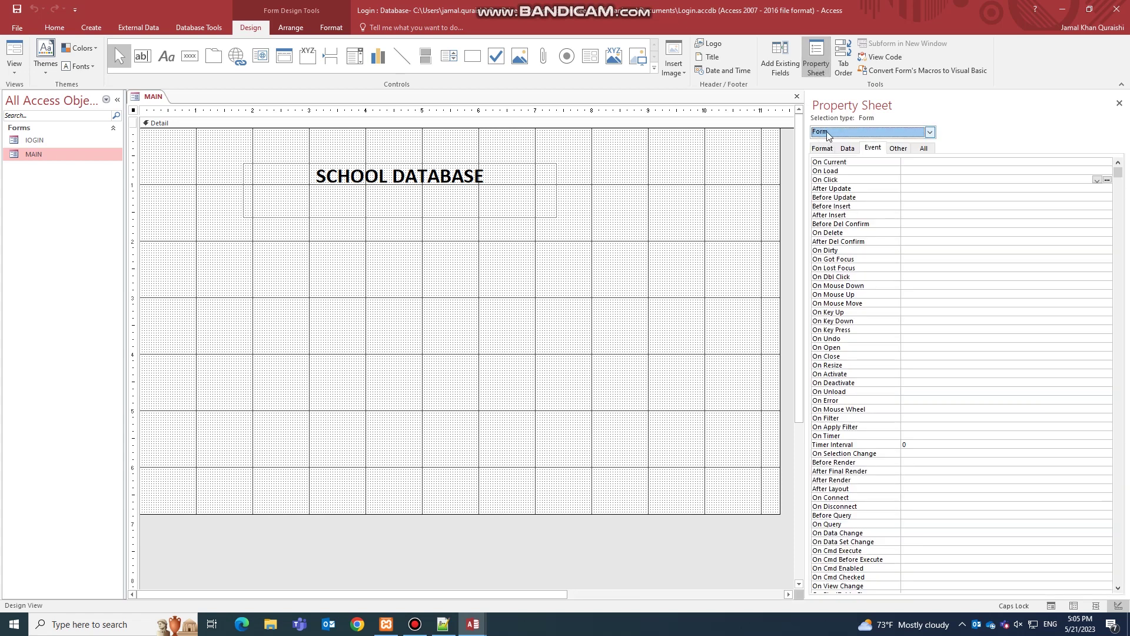
pyautogui.click(926, 148)
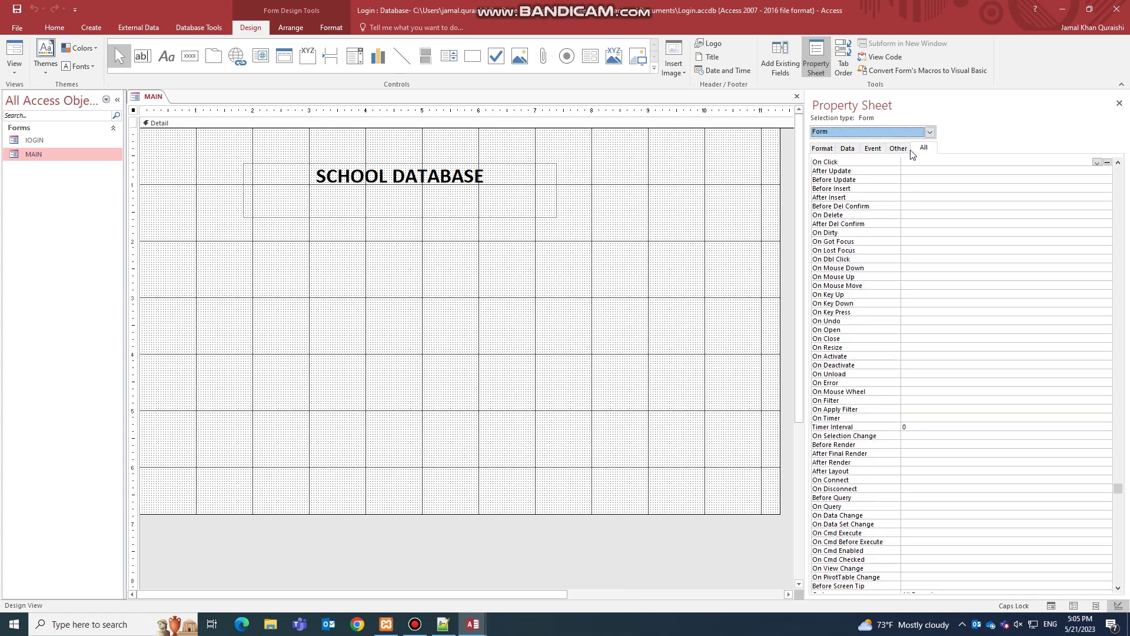
pyautogui.moveTo(1118, 489); pyautogui.dragTo(1117, 167)
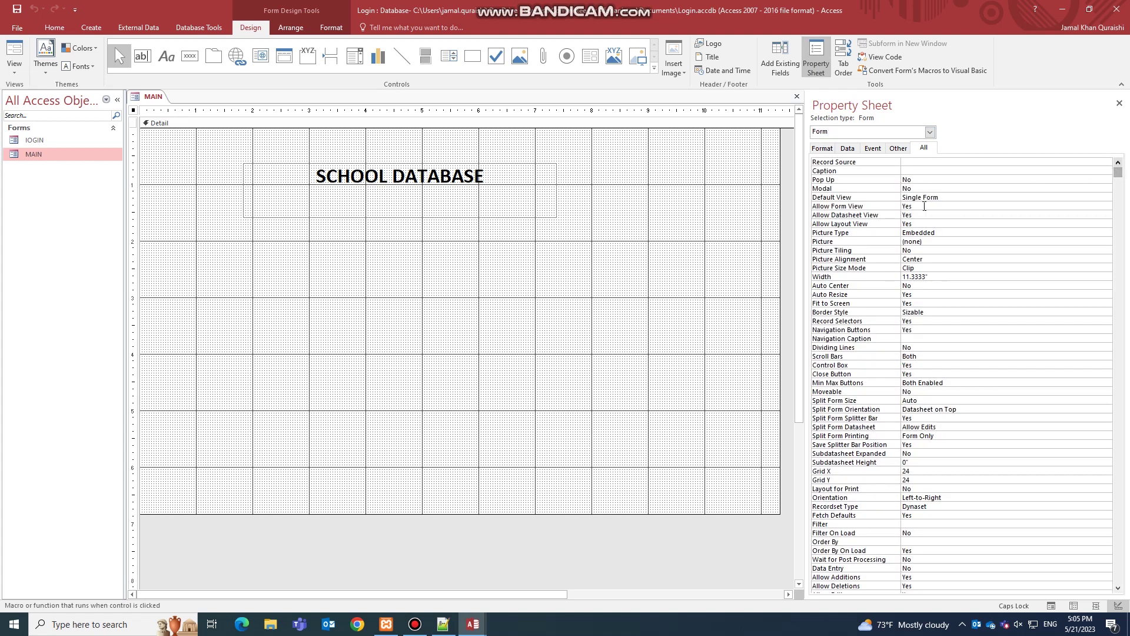
pyautogui.click(825, 181)
pyautogui.doubleClick(942, 179)
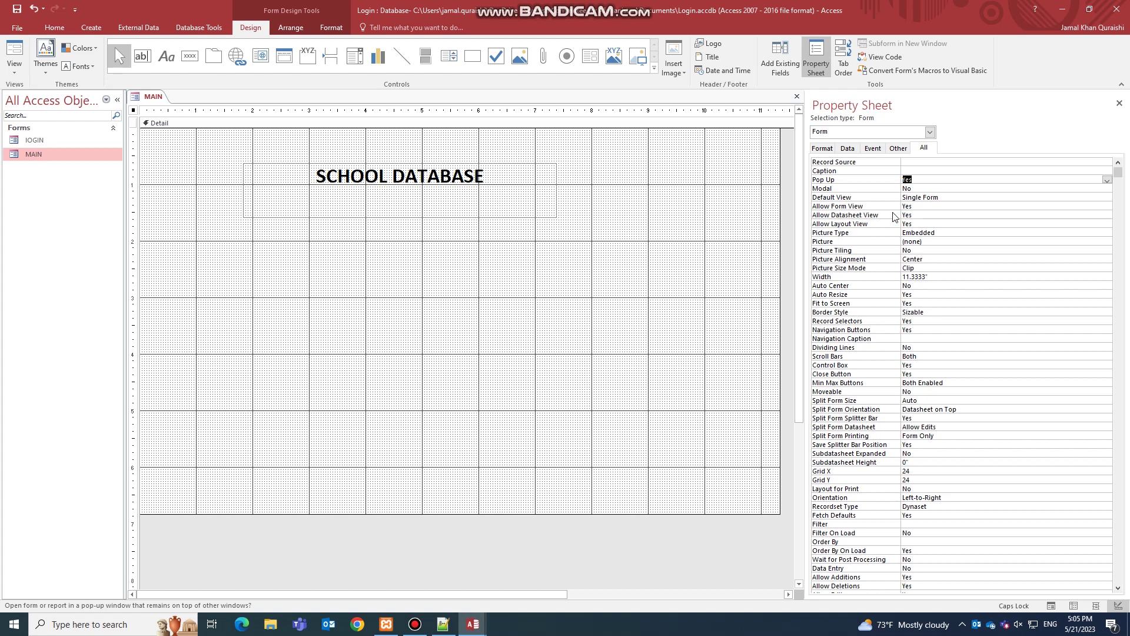
pyautogui.doubleClick(917, 312)
pyautogui.doubleClick(926, 315)
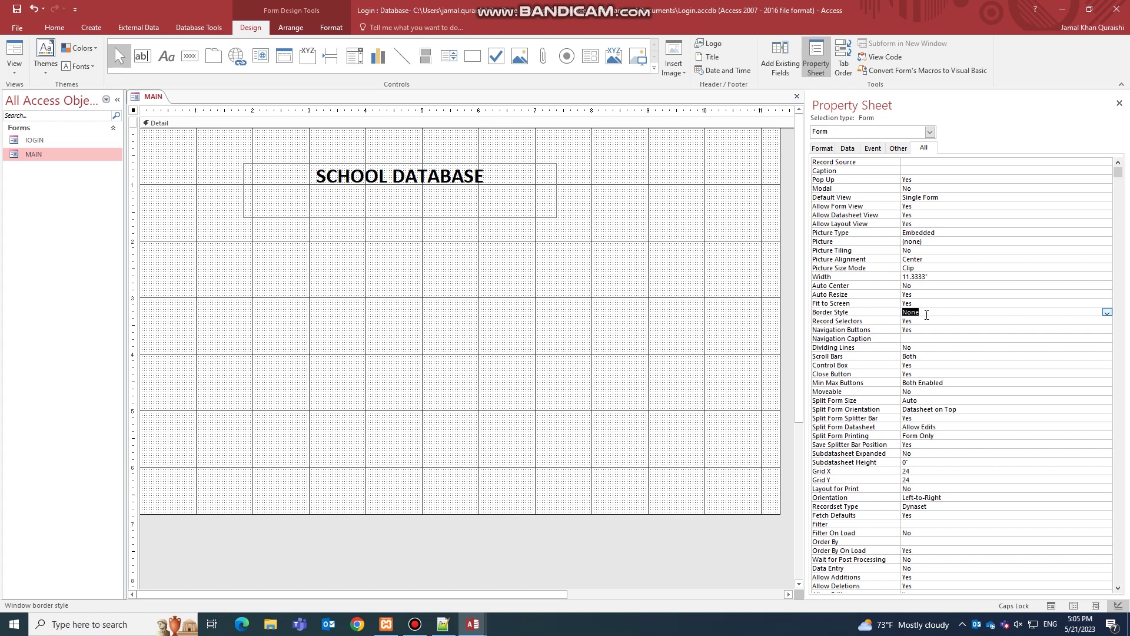
pyautogui.doubleClick(922, 294)
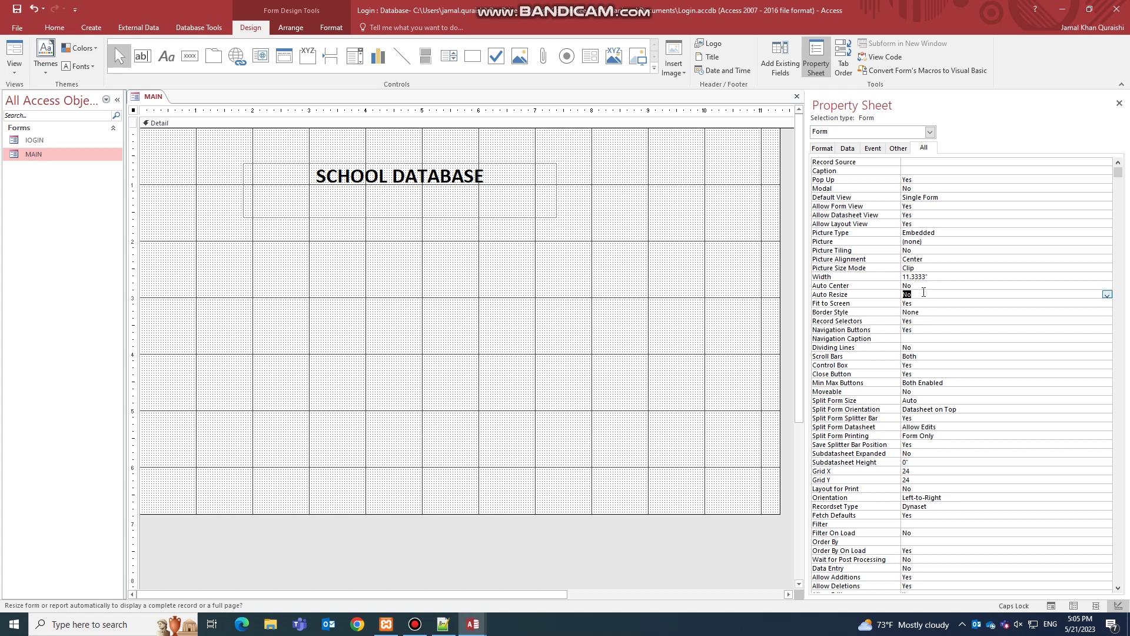
pyautogui.click(922, 304)
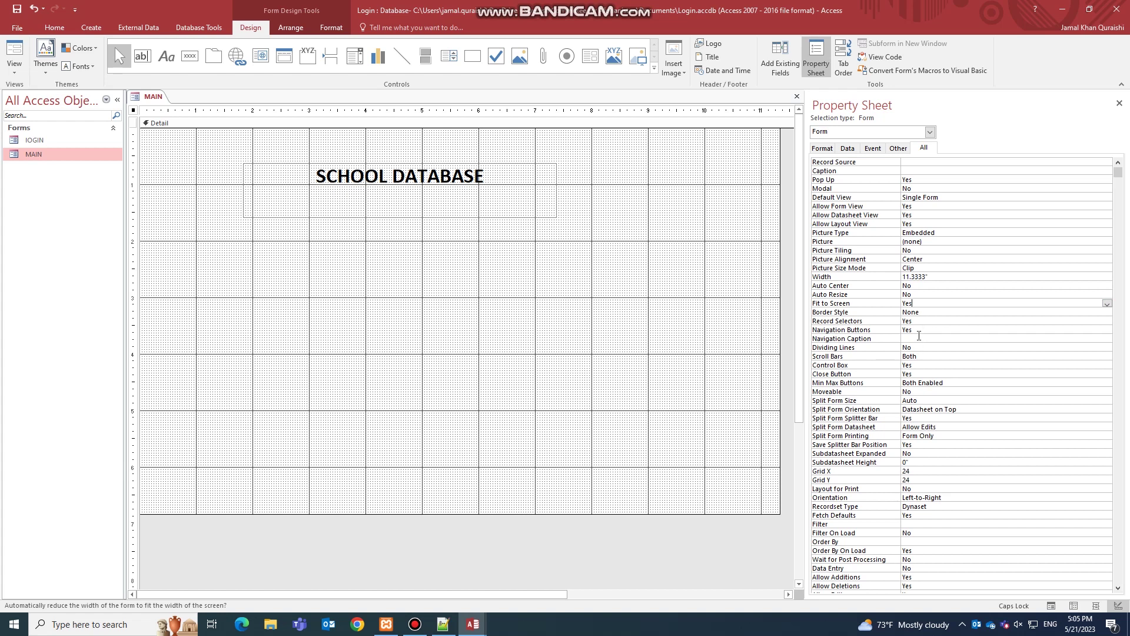
# Step: Set the MAIN form's Record Selectors, Navigation Buttons, Control Box and Close Button to No, and Min Max Buttons to None
pyautogui.click(919, 328)
pyautogui.doubleClick(919, 329)
pyautogui.doubleClick(918, 321)
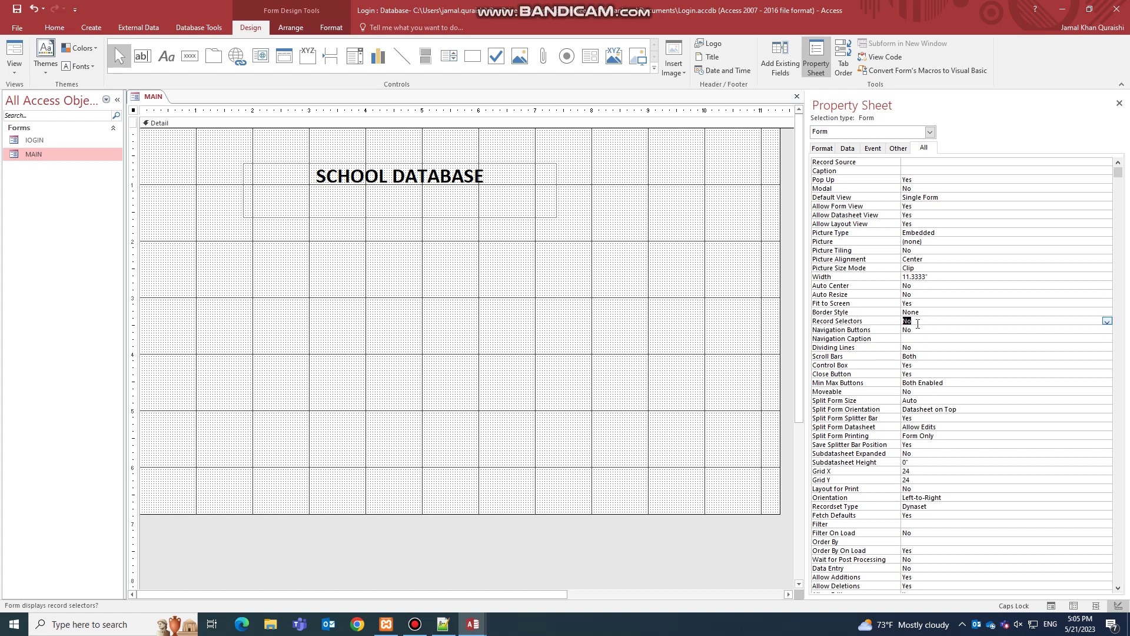
pyautogui.doubleClick(922, 356)
pyautogui.doubleClick(936, 356)
pyautogui.doubleClick(969, 356)
pyautogui.doubleClick(963, 357)
pyautogui.doubleClick(927, 365)
pyautogui.doubleClick(926, 374)
pyautogui.doubleClick(955, 382)
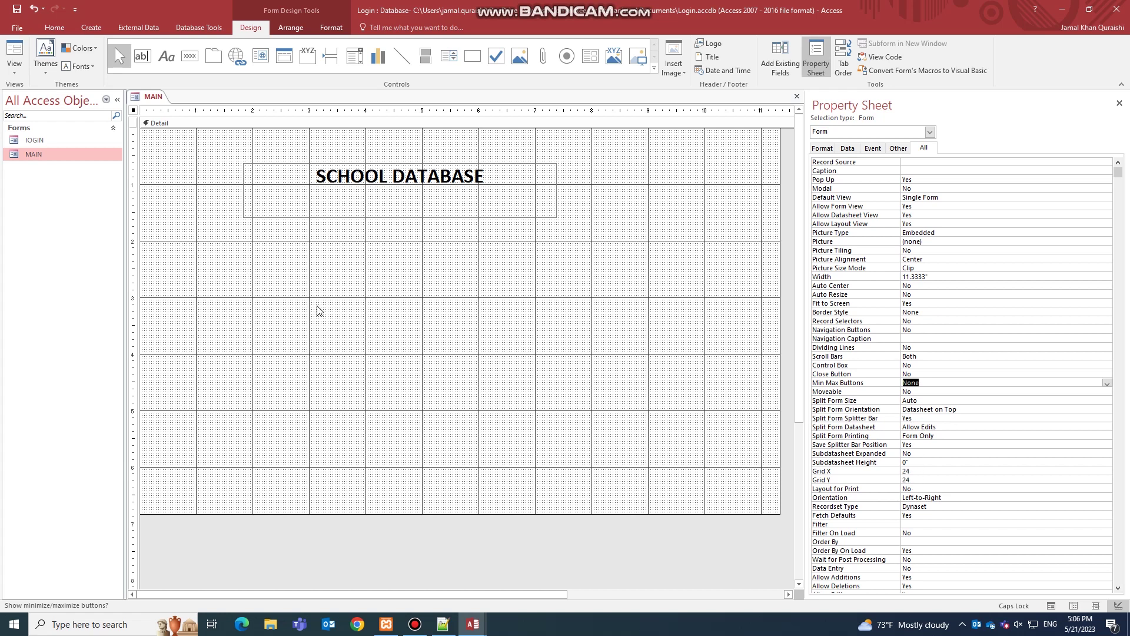
pyautogui.click(1119, 103)
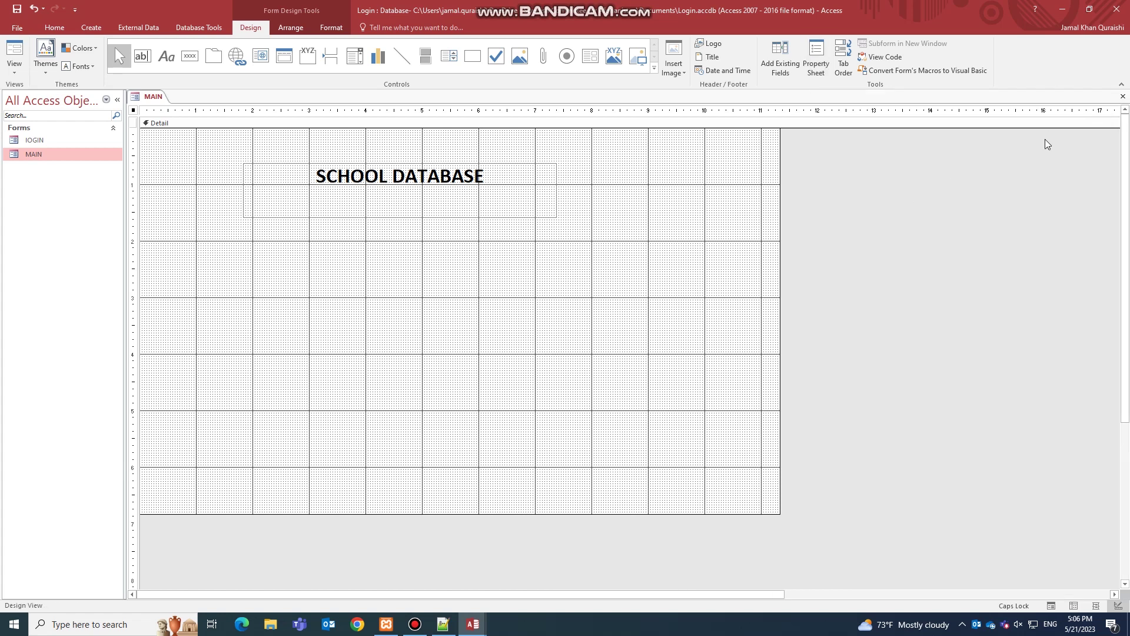
# Step: Close the MAIN form and open the lOGIN form in Design View
pyautogui.click(1123, 97)
pyautogui.doubleClick(35, 140)
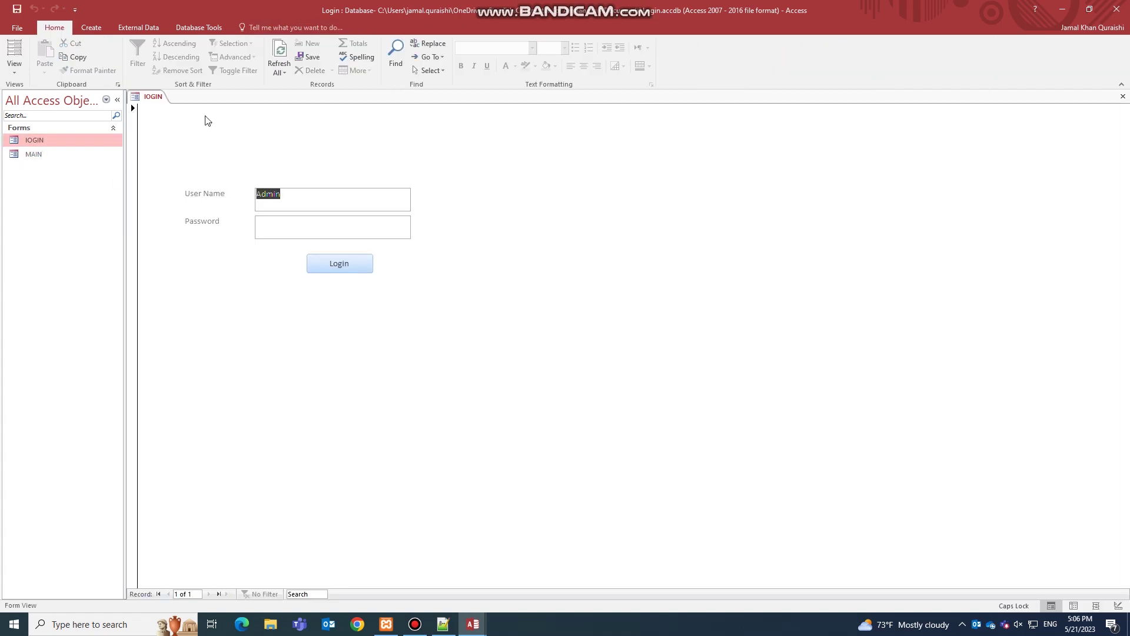
pyautogui.click(27, 60)
pyautogui.click(59, 170)
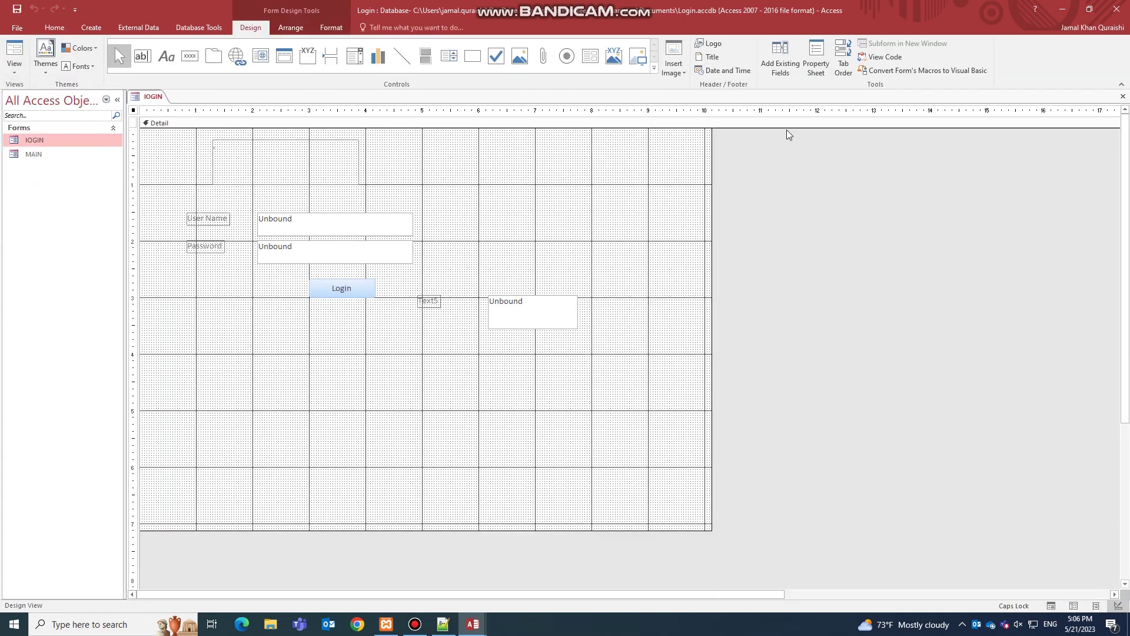
# Step: Set the lOGIN form's Pop Up to Yes, Allow Datasheet View, Allow Layout View and Auto Resize to No, and Border Style to None
pyautogui.click(816, 59)
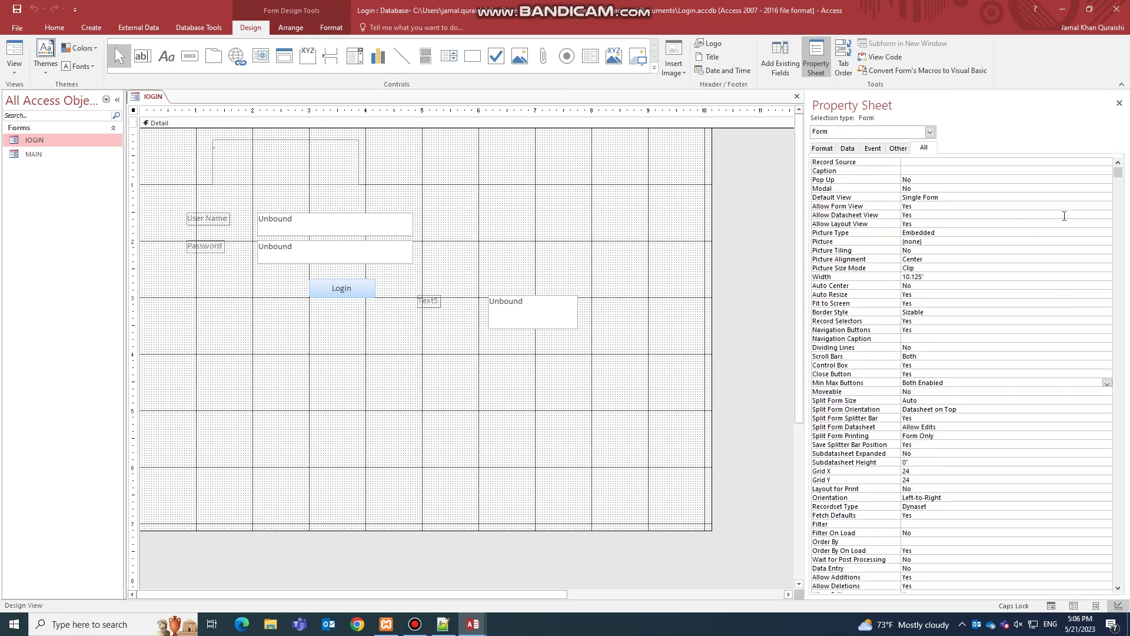
pyautogui.doubleClick(917, 178)
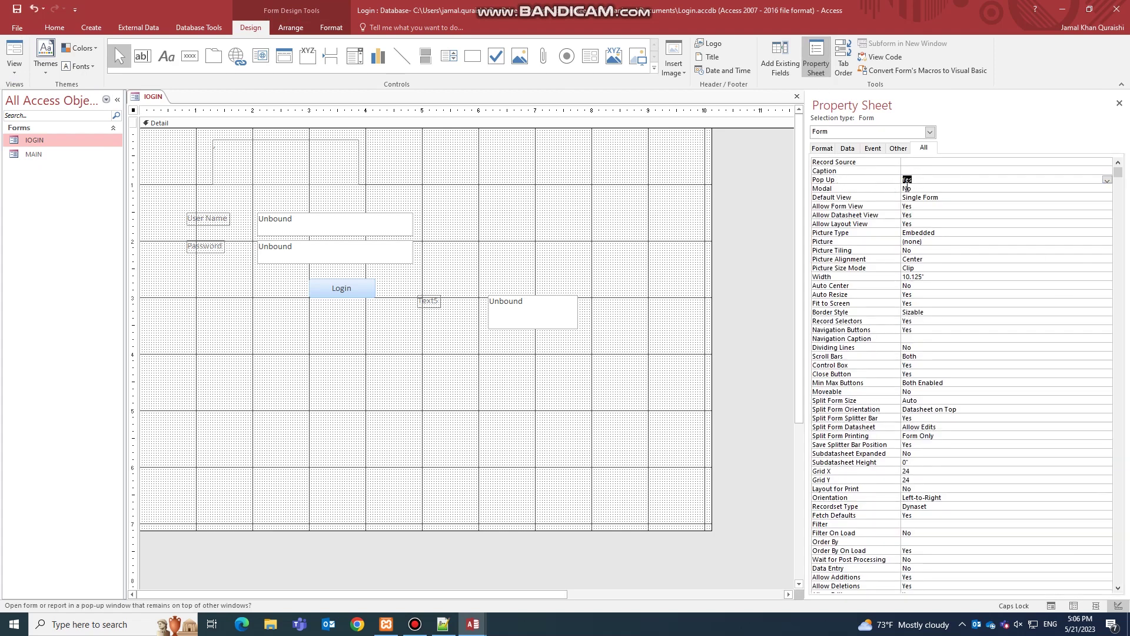
pyautogui.click(921, 207)
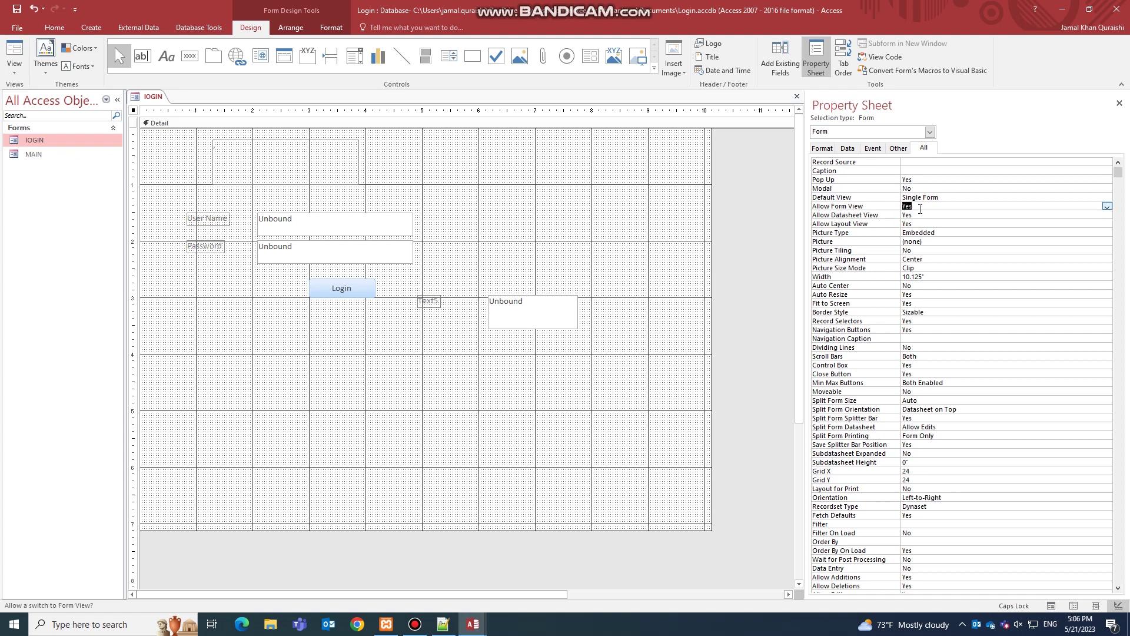
pyautogui.doubleClick(916, 216)
pyautogui.doubleClick(918, 224)
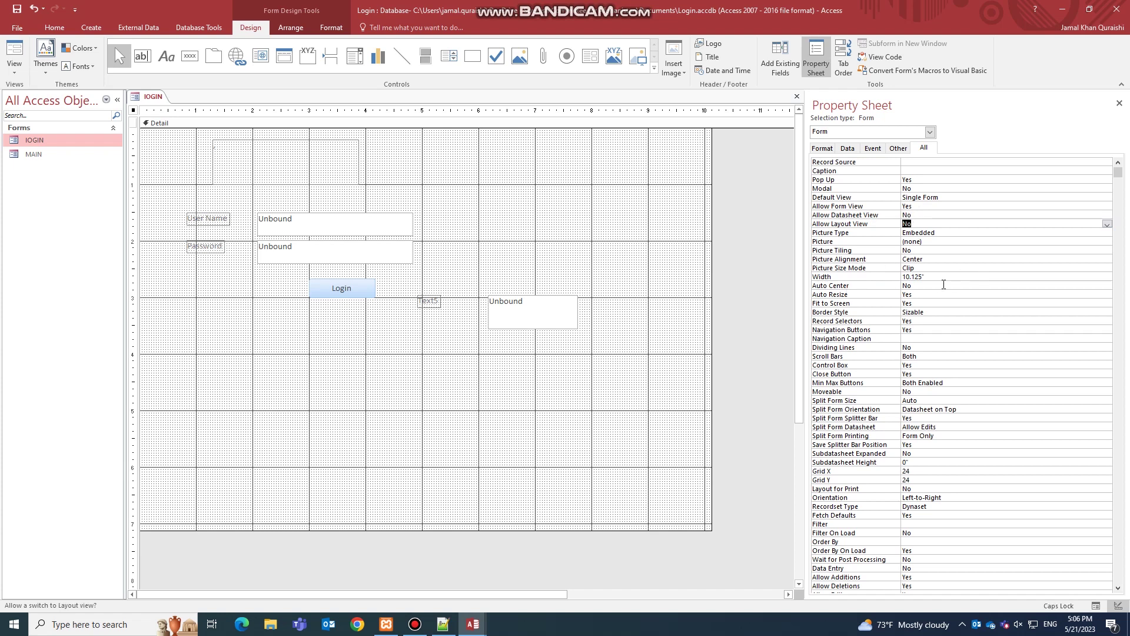
pyautogui.doubleClick(920, 294)
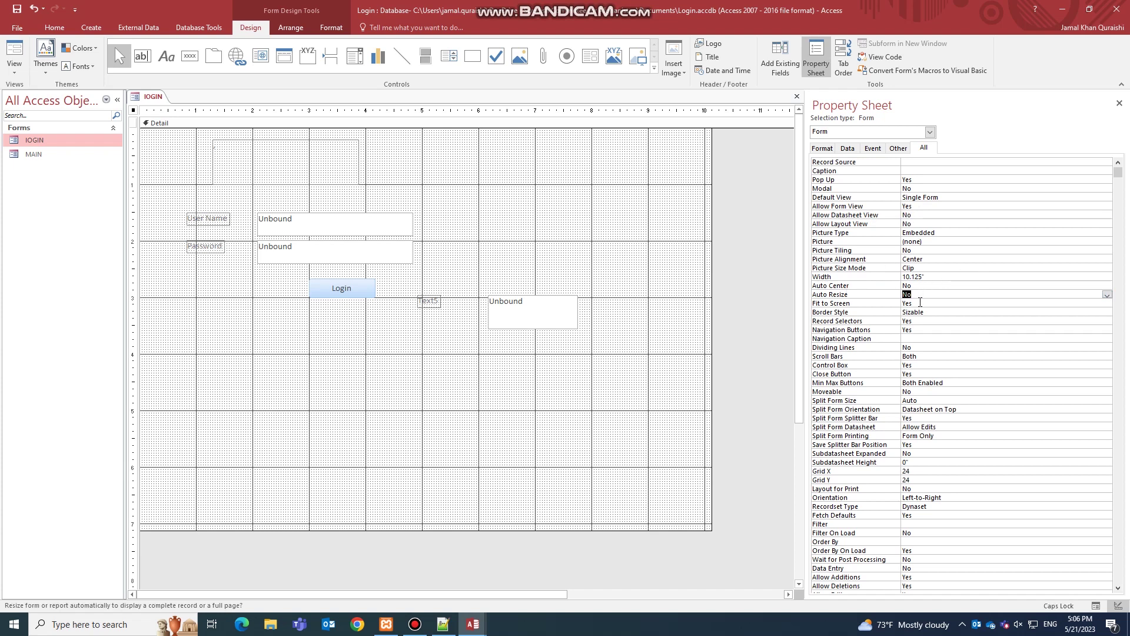
pyautogui.doubleClick(918, 313)
pyautogui.doubleClick(918, 314)
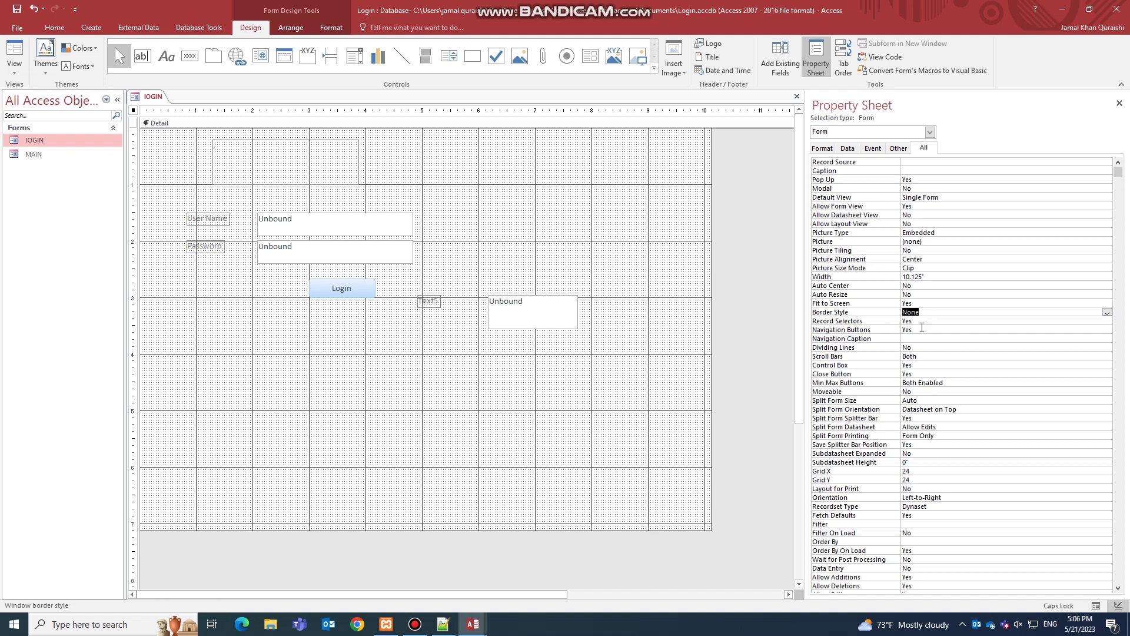
# Step: Set the lOGIN form's Record Selectors, Navigation Buttons, Control Box and Close Button to No, Scroll Bars to Neither and Min Max Buttons to None
pyautogui.doubleClick(920, 322)
pyautogui.doubleClick(919, 329)
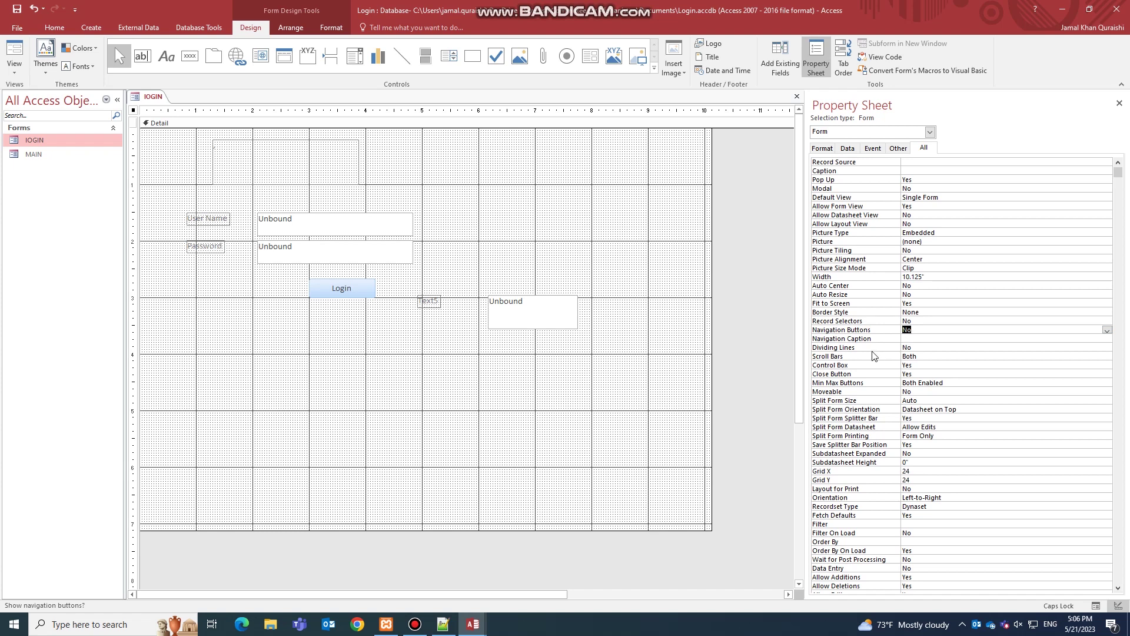
pyautogui.doubleClick(915, 365)
pyautogui.doubleClick(922, 356)
pyautogui.doubleClick(920, 374)
pyautogui.doubleClick(950, 383)
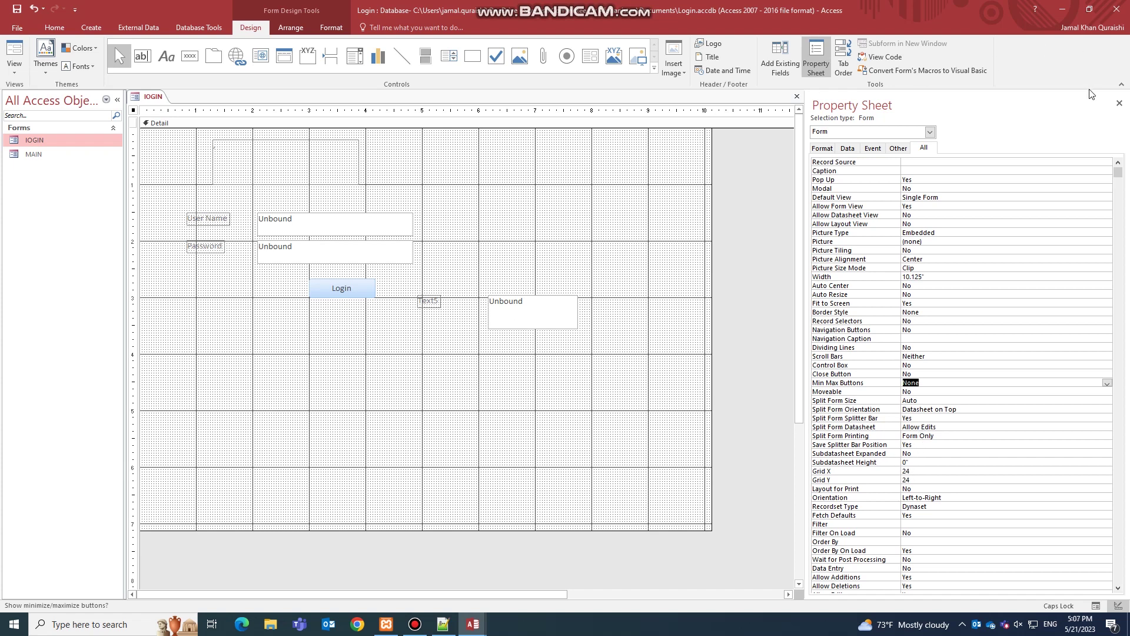
pyautogui.click(1119, 103)
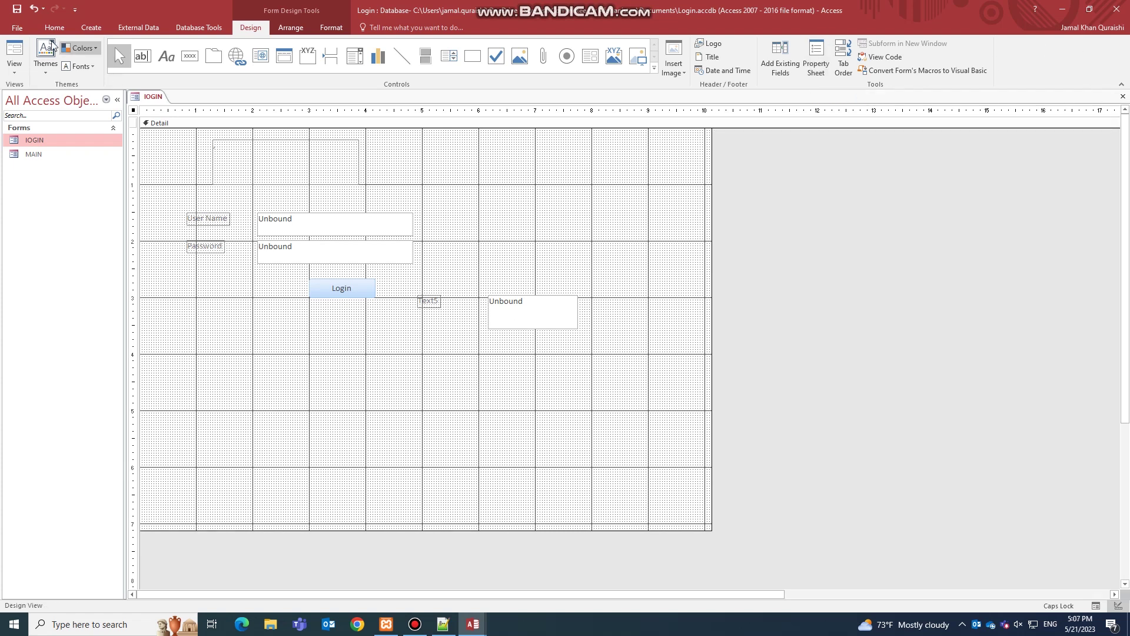
# Step: In the current database options, set the display form to lOGIN and the document windows to Overlapping Windows
pyautogui.click(23, 32)
pyautogui.click(47, 250)
pyautogui.click(366, 153)
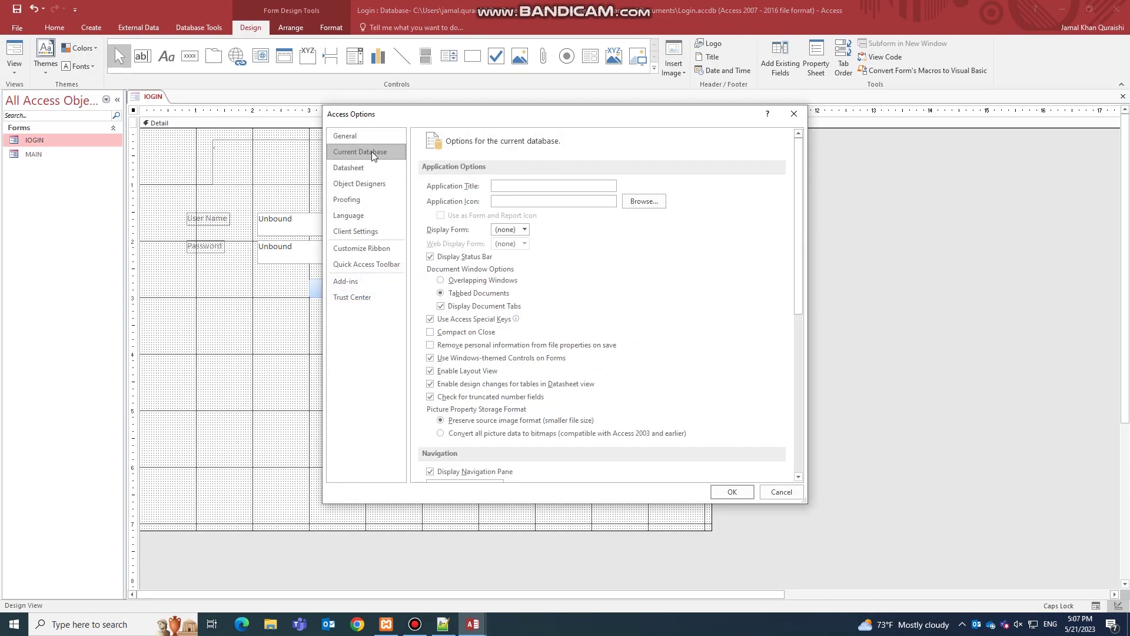
pyautogui.click(508, 229)
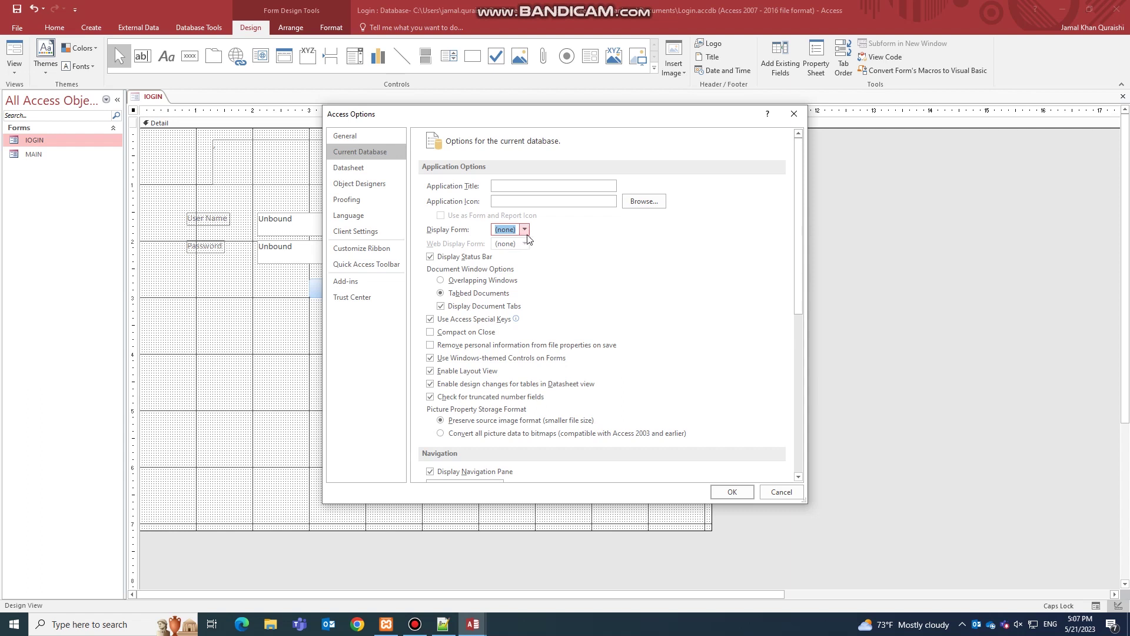
pyautogui.click(524, 229)
pyautogui.click(514, 255)
pyautogui.click(468, 281)
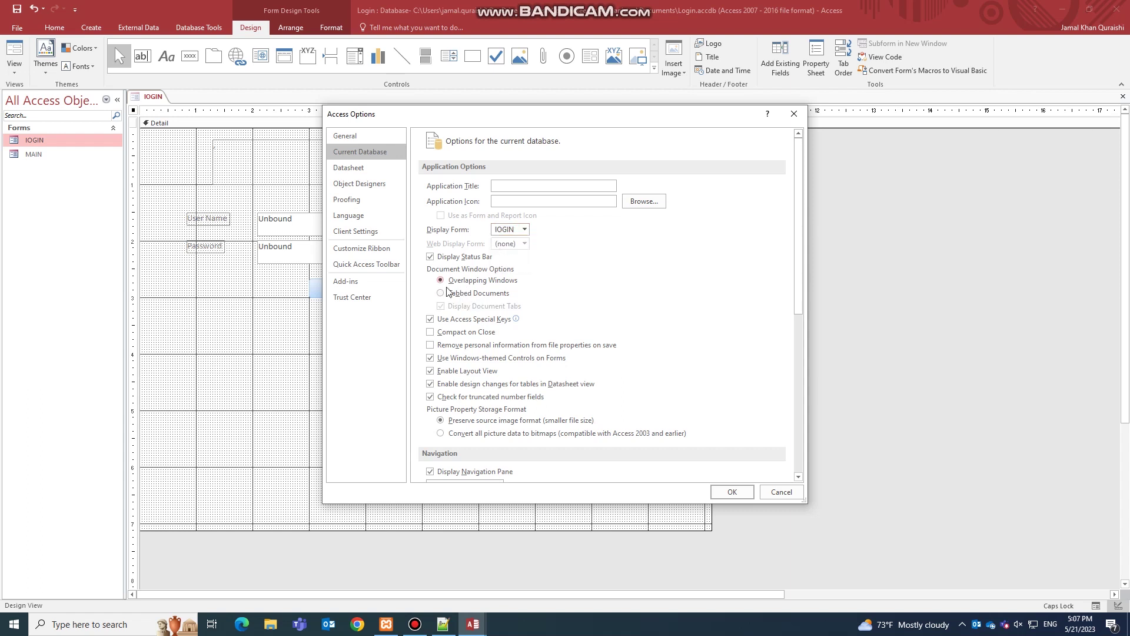
# Step: Disable full menus and default shortcut menus for the current database and apply the options
pyautogui.moveTo(798, 312); pyautogui.dragTo(804, 377)
pyautogui.click(465, 416)
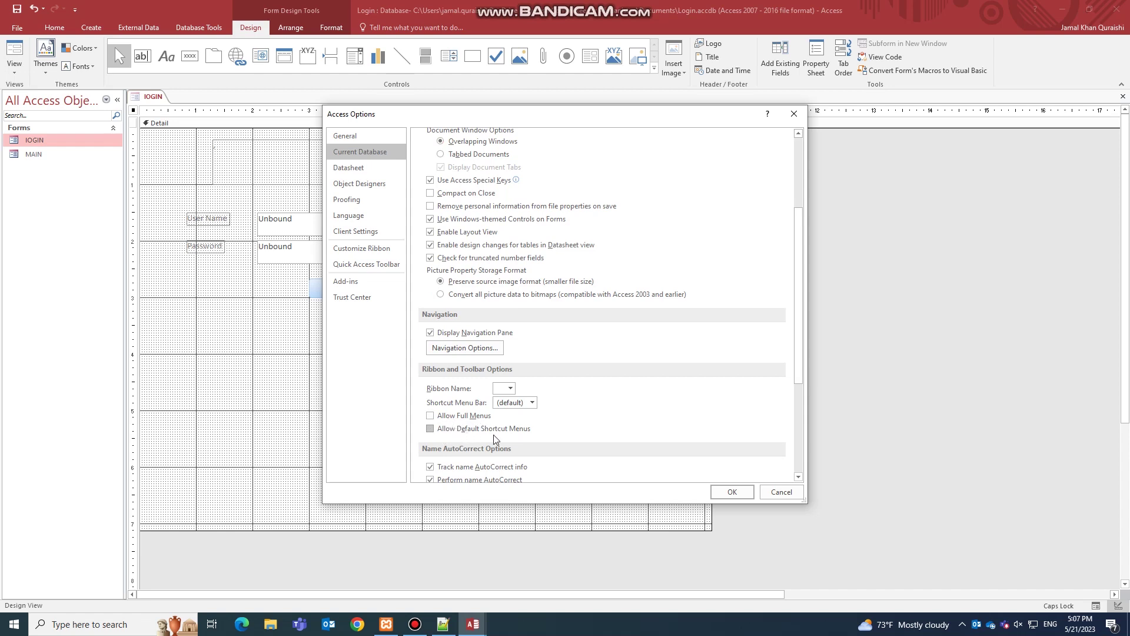
pyautogui.click(747, 495)
pyautogui.click(574, 345)
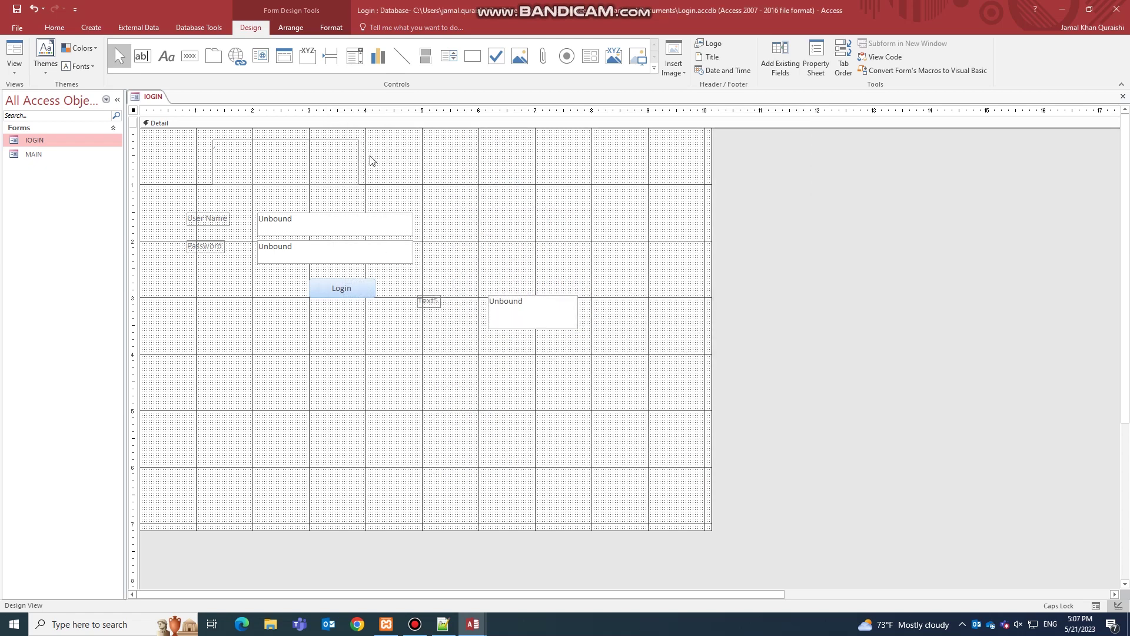
# Step: Add a command button with the Quit Application action near the lower-left corner of the lOGIN form's Detail area
pyautogui.click(190, 56)
pyautogui.click(175, 454)
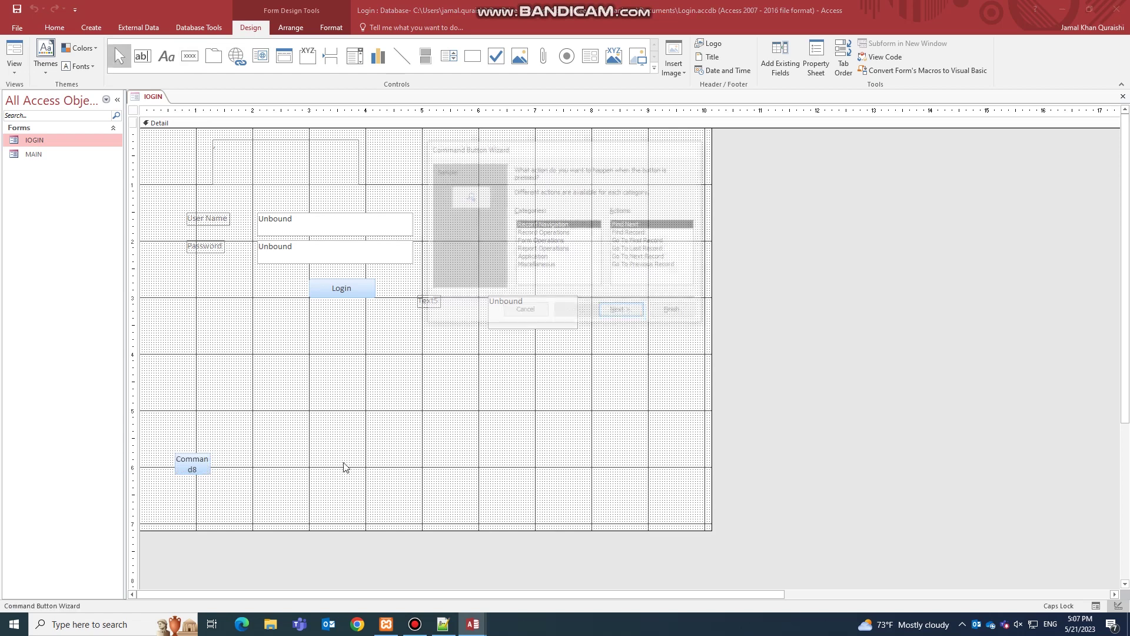
pyautogui.click(543, 257)
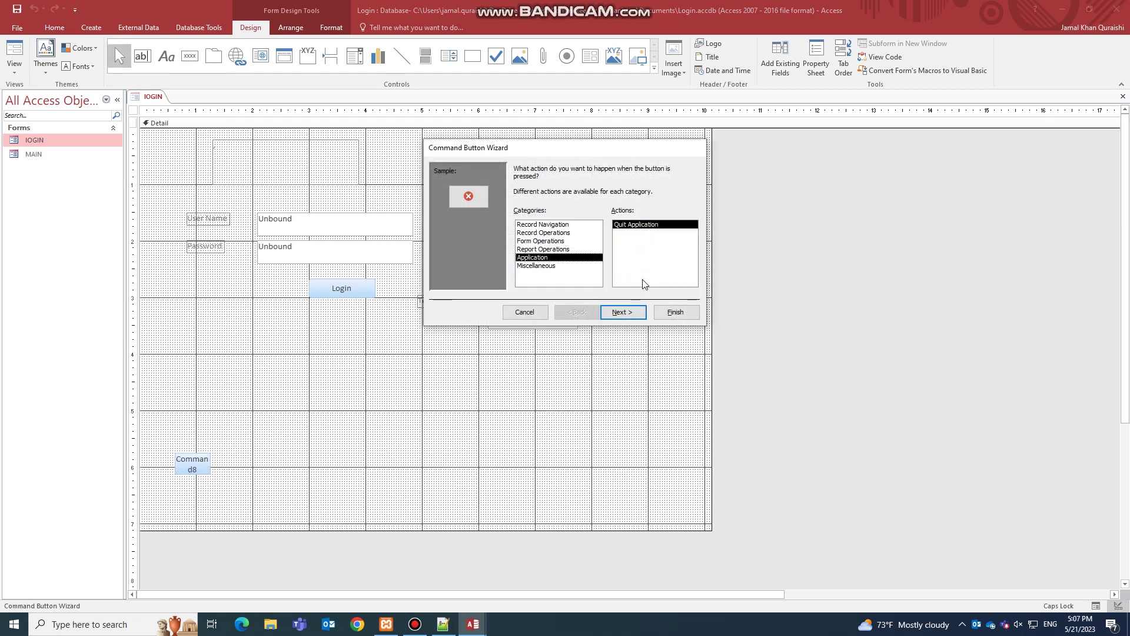
pyautogui.click(623, 312)
pyautogui.click(625, 312)
pyautogui.click(674, 312)
# Step: Open the MAIN form, preview the lOGIN form in Form View and return lOGIN to Design View
pyautogui.doubleClick(35, 153)
pyautogui.click(8, 73)
pyautogui.click(34, 122)
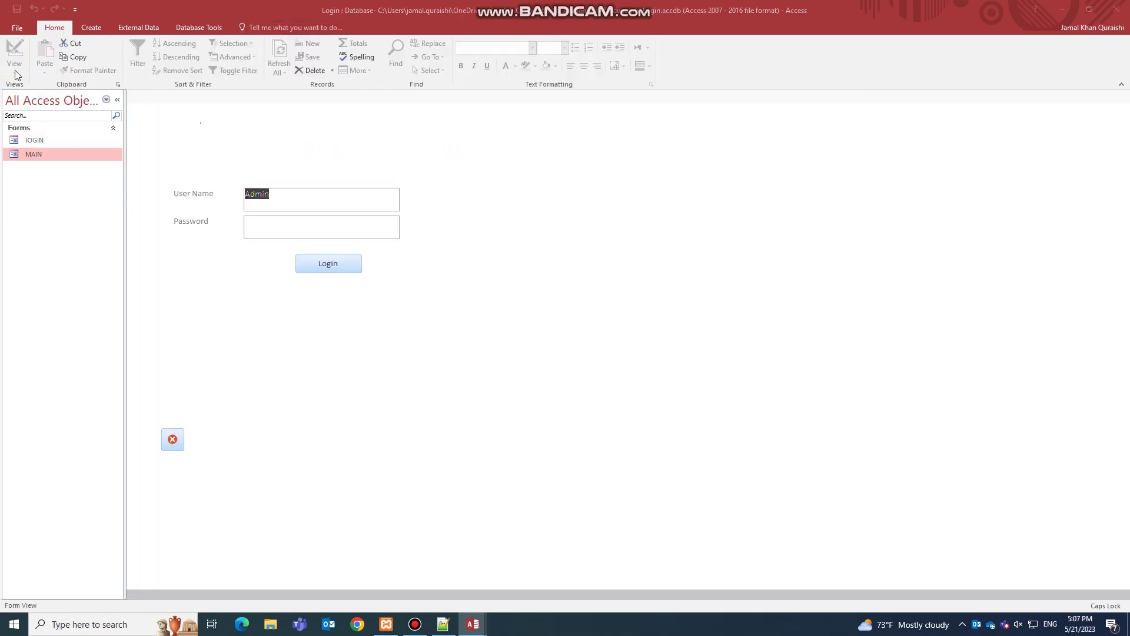
pyautogui.rightClick(486, 218)
pyautogui.click(512, 237)
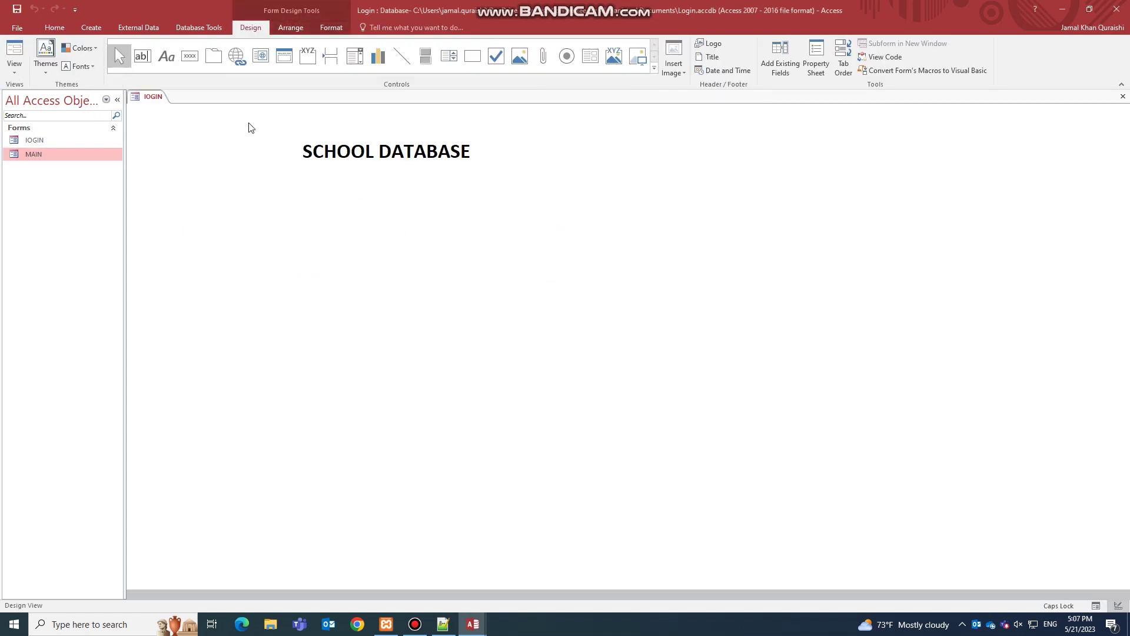
# Step: Close the lOGIN form with its design changes saved, and close the MAIN form
pyautogui.click(1122, 96)
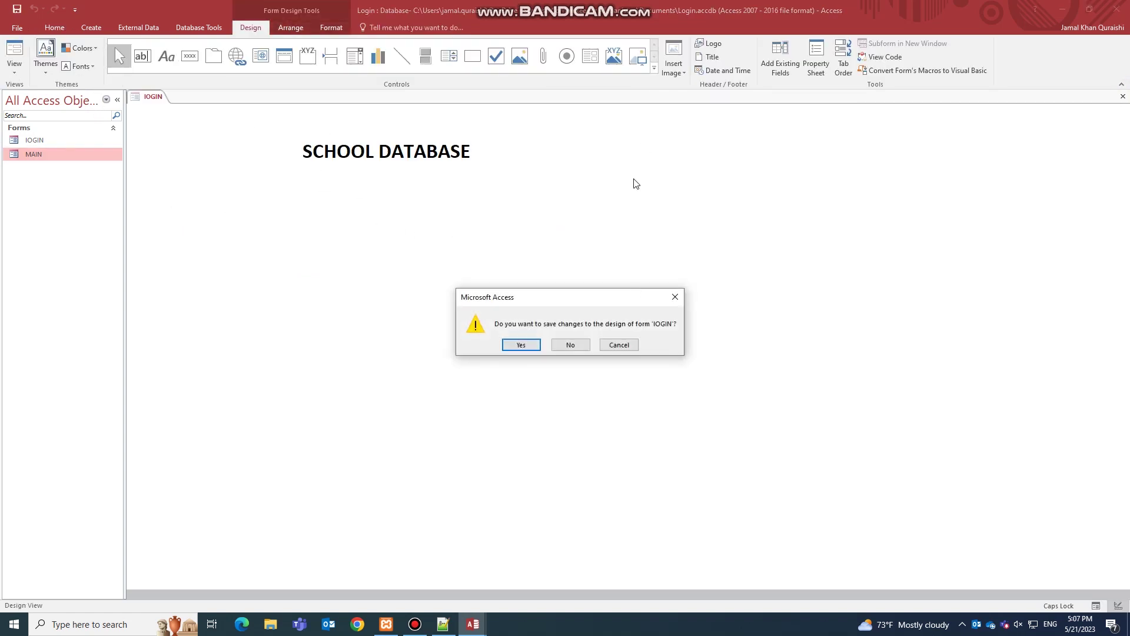
pyautogui.click(521, 346)
pyautogui.rightClick(682, 241)
pyautogui.click(713, 380)
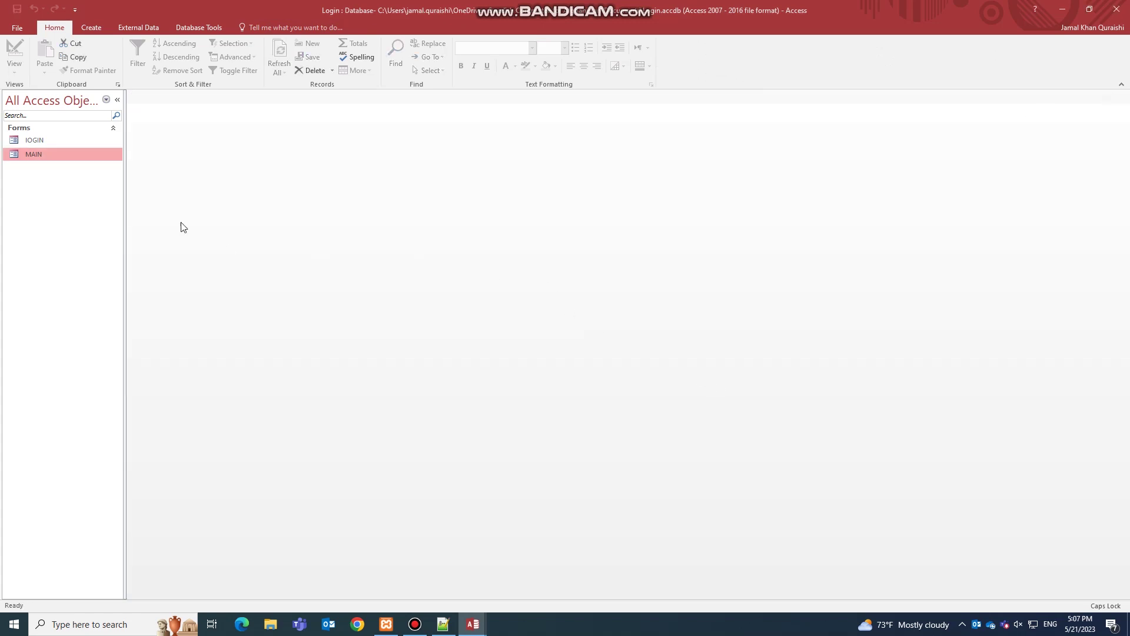
pyautogui.click(36, 141)
pyautogui.rightClick(35, 141)
pyautogui.click(66, 179)
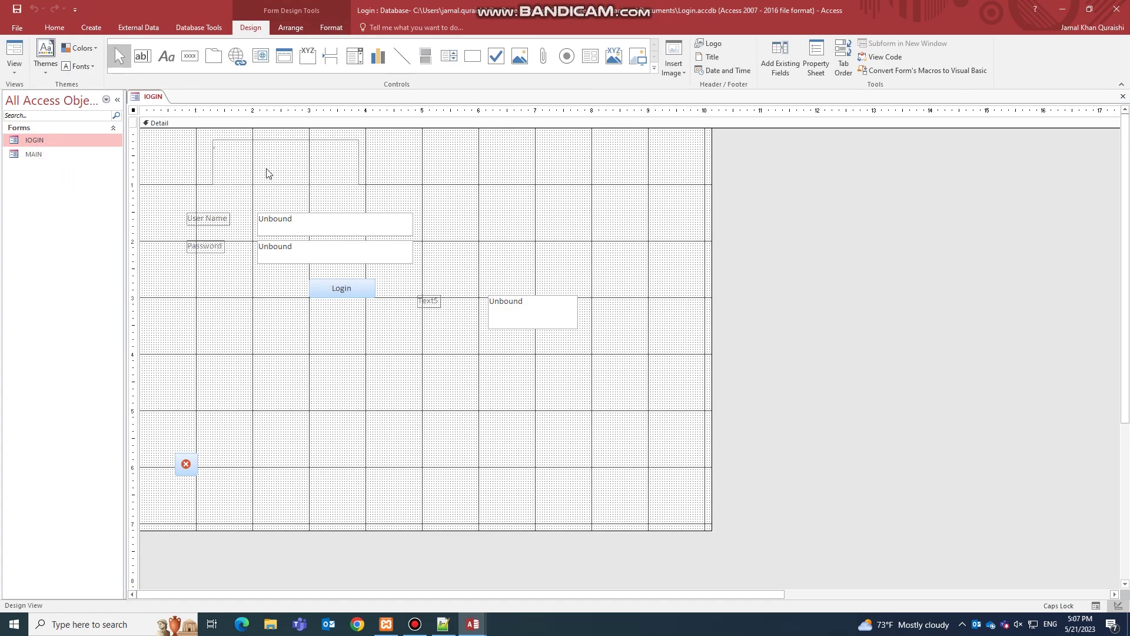
pyautogui.click(1121, 84)
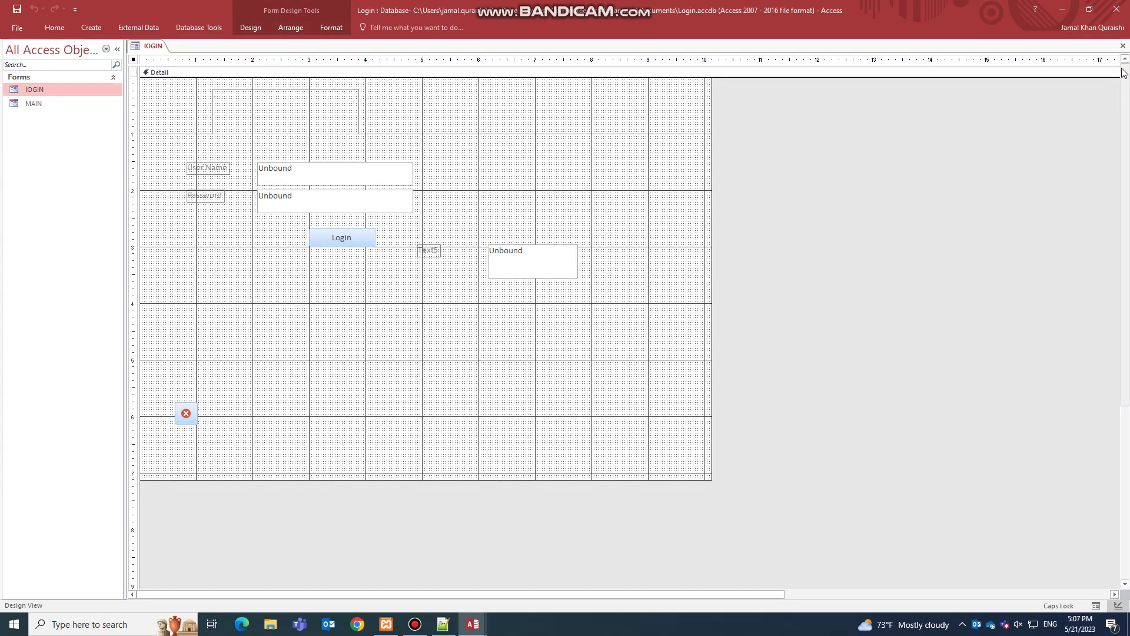
pyautogui.click(1123, 46)
# Step: In the MAIN form's Design View, add a Quit Application command button with the Stop picture, below and left of the SCHOOL DATABASE title
pyautogui.rightClick(36, 105)
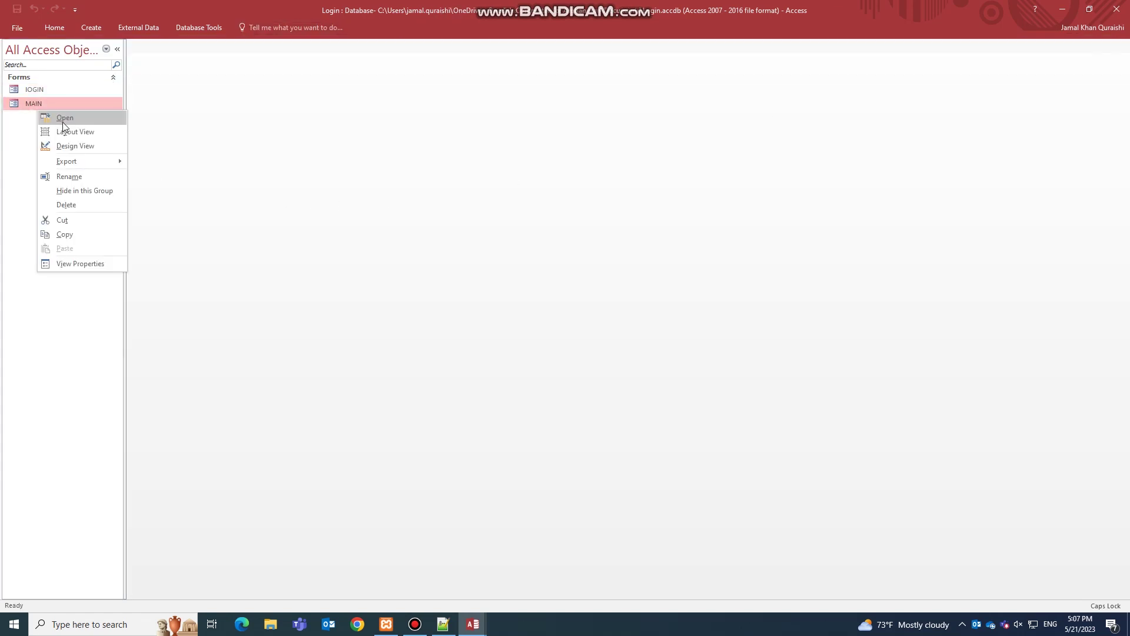
pyautogui.click(65, 146)
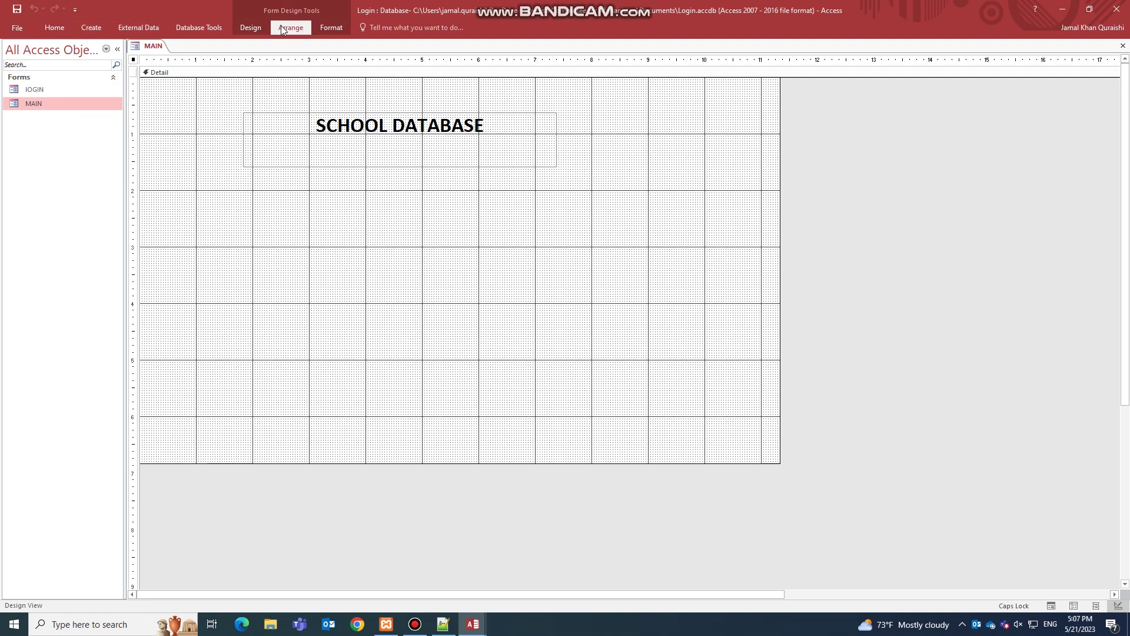
pyautogui.doubleClick(253, 26)
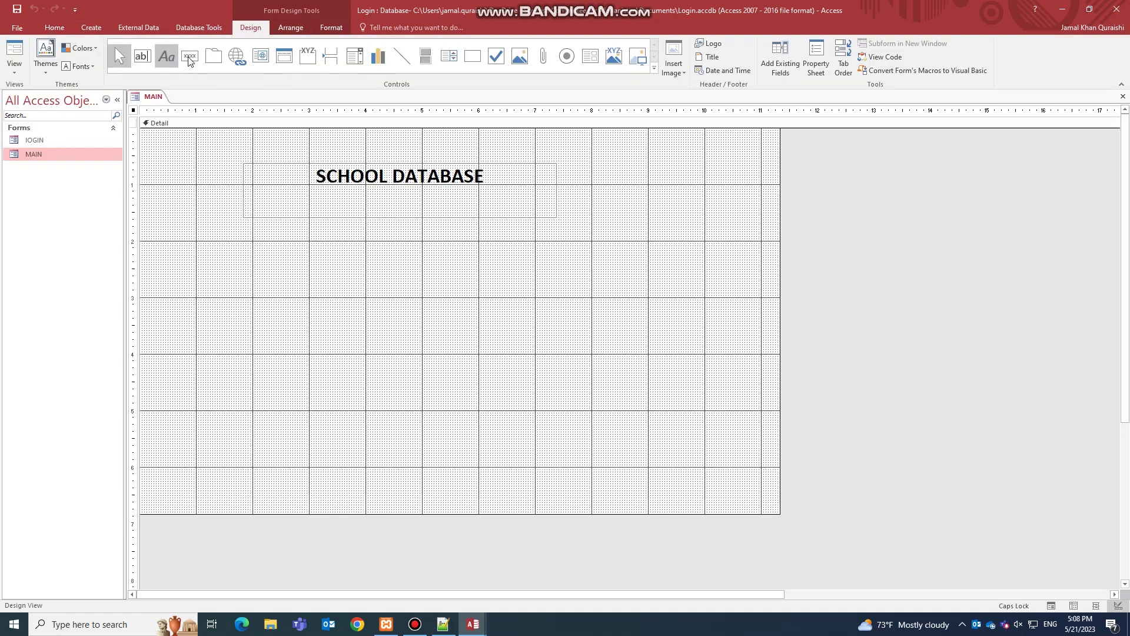
pyautogui.click(186, 61)
pyautogui.click(213, 297)
pyautogui.click(537, 240)
pyautogui.click(537, 257)
pyautogui.click(640, 314)
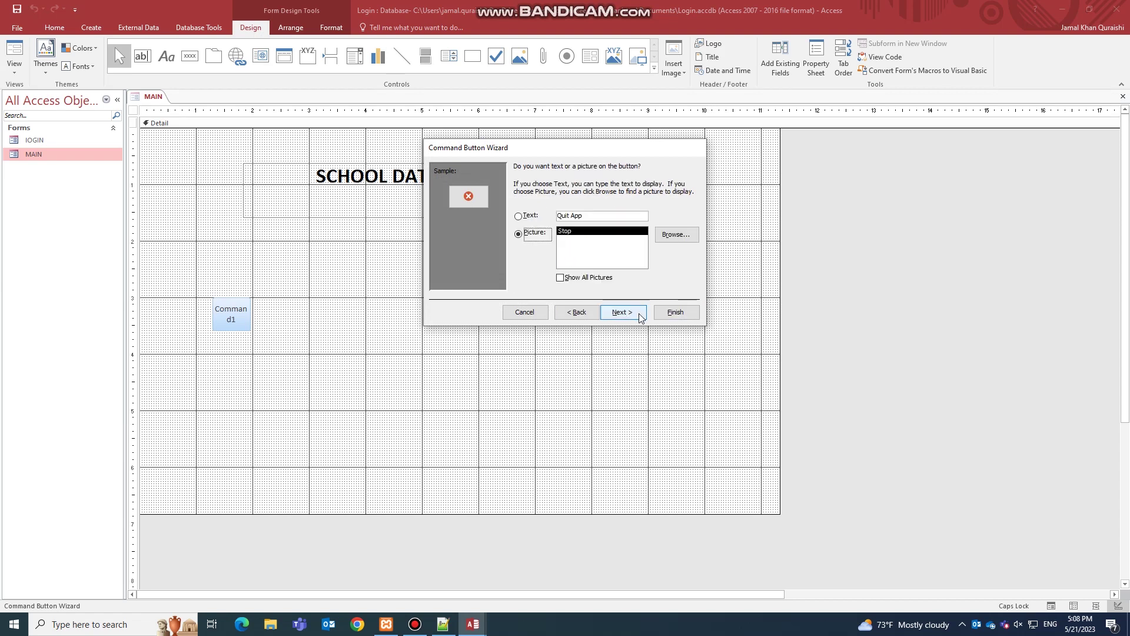
pyautogui.click(640, 313)
pyautogui.click(674, 312)
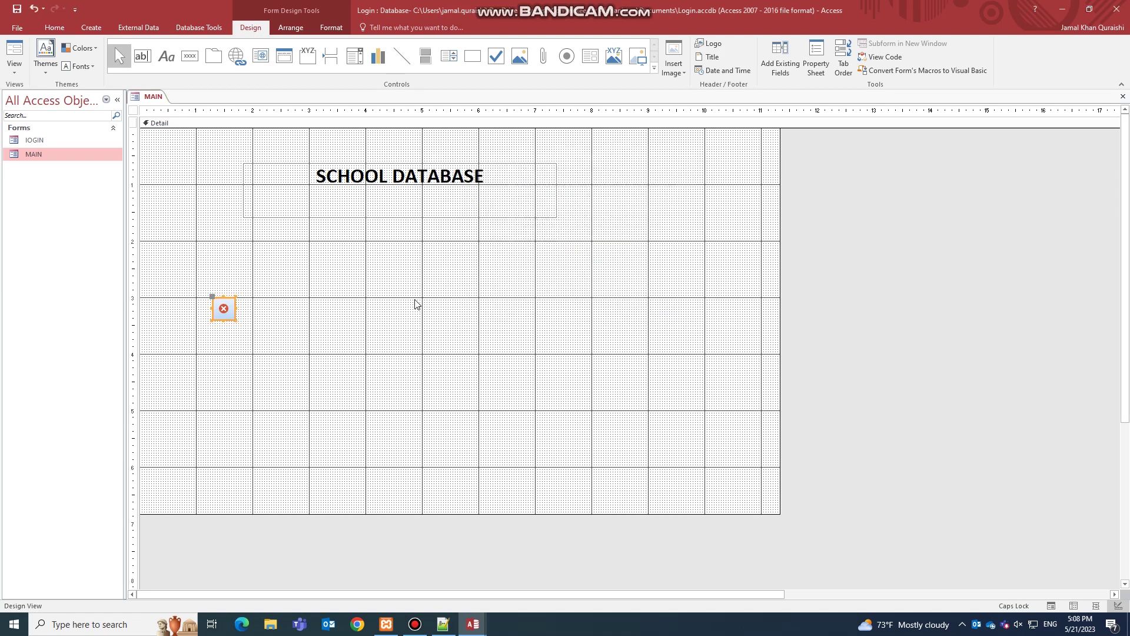
# Step: Open the lOGIN form in Design View and open the VBA code of the Login button's On Click event
pyautogui.click(40, 142)
pyautogui.rightClick(37, 140)
pyautogui.click(65, 176)
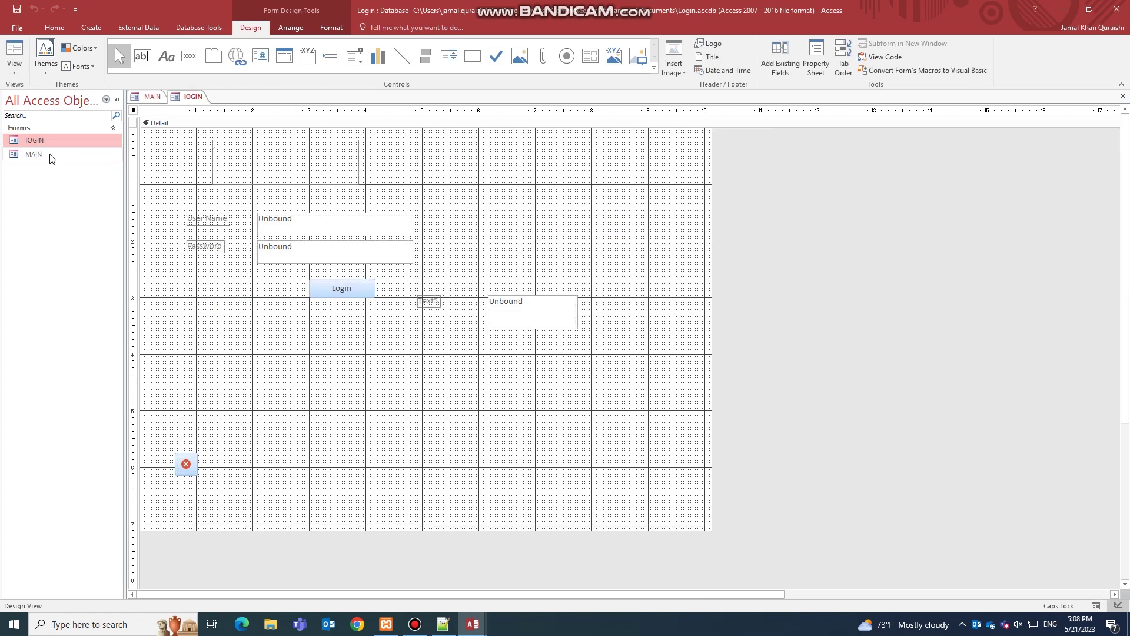
pyautogui.click(370, 289)
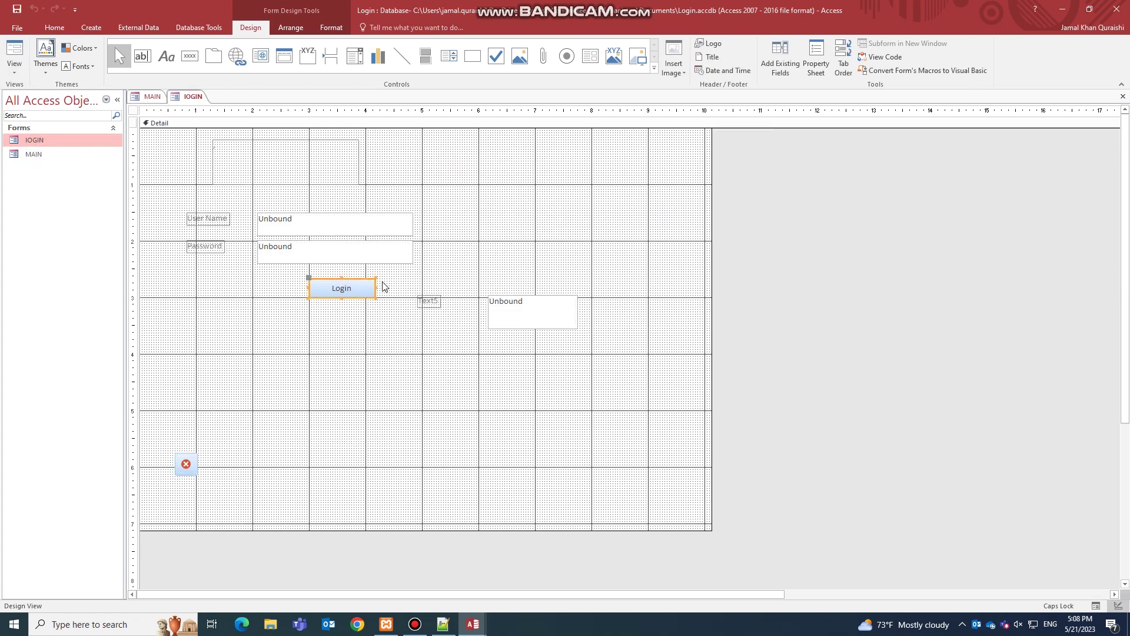
pyautogui.click(816, 59)
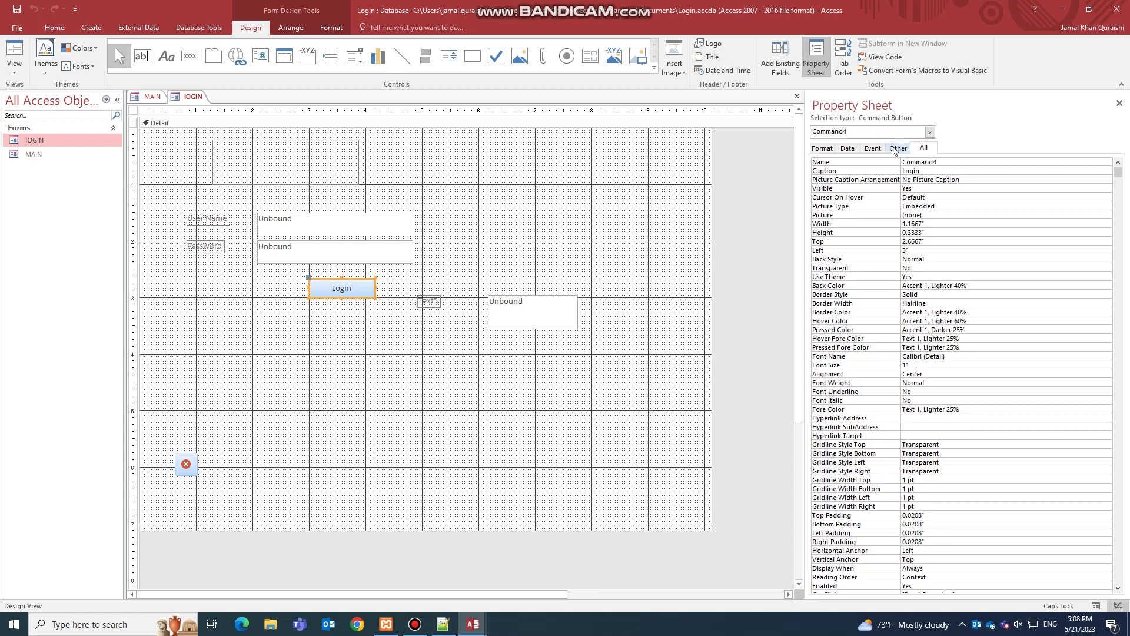
pyautogui.click(873, 148)
pyautogui.click(1117, 162)
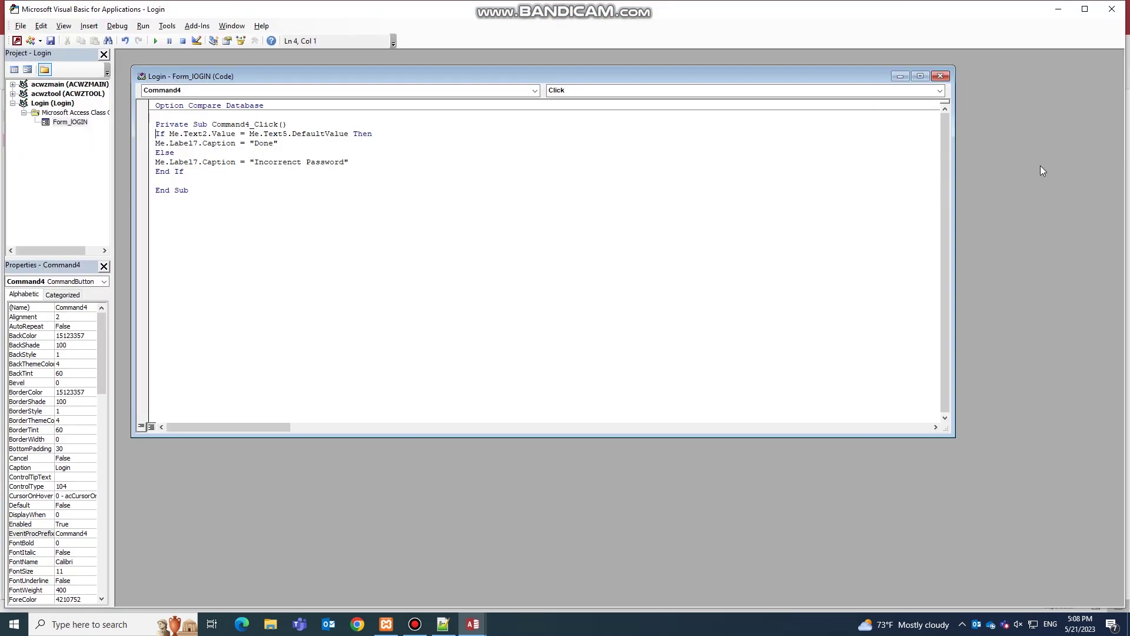
# Step: In Command4_Click, replace the "Done" caption line with DoCmd.OpenForm "Login", acNormal
pyautogui.moveTo(157, 144); pyautogui.dragTo(277, 144)
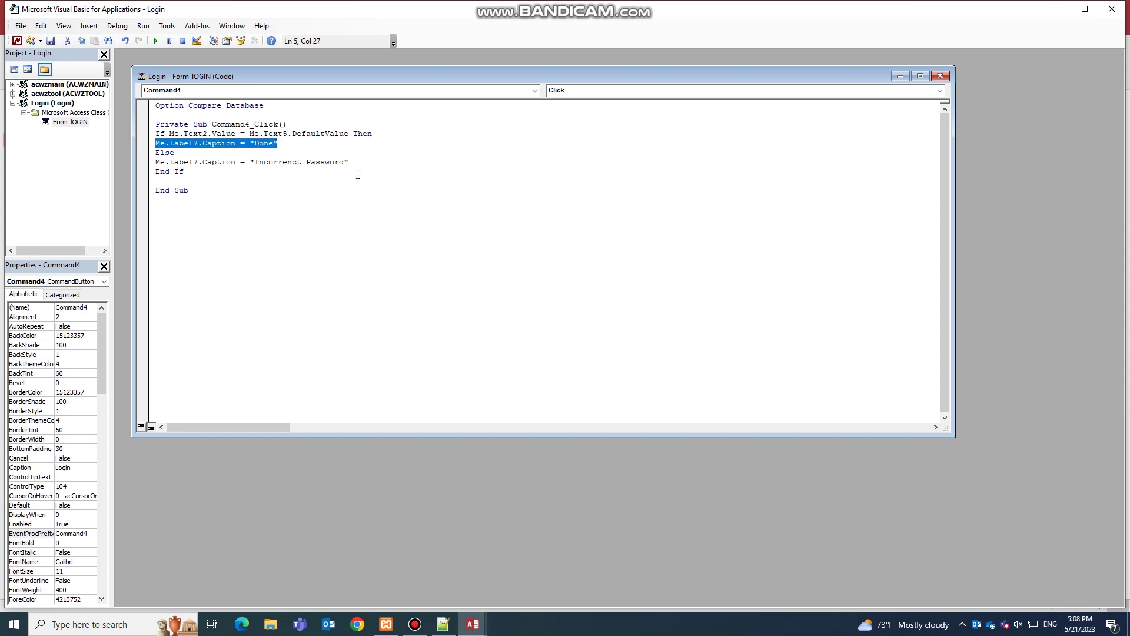
pyautogui.press('BackSpace')
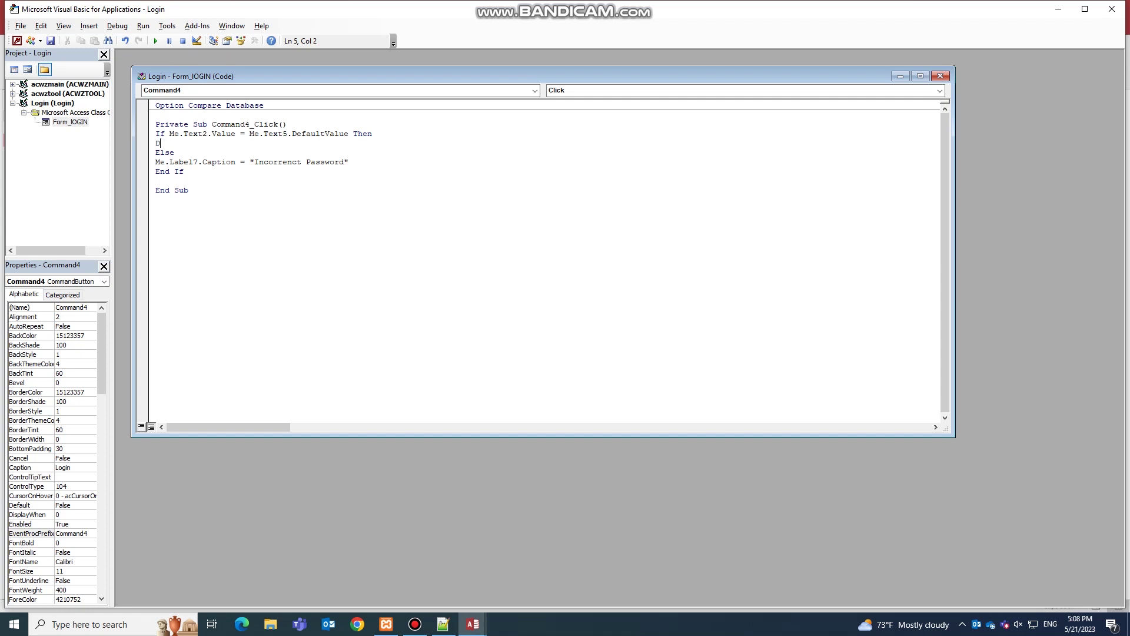
pyautogui.write('docmd.m')
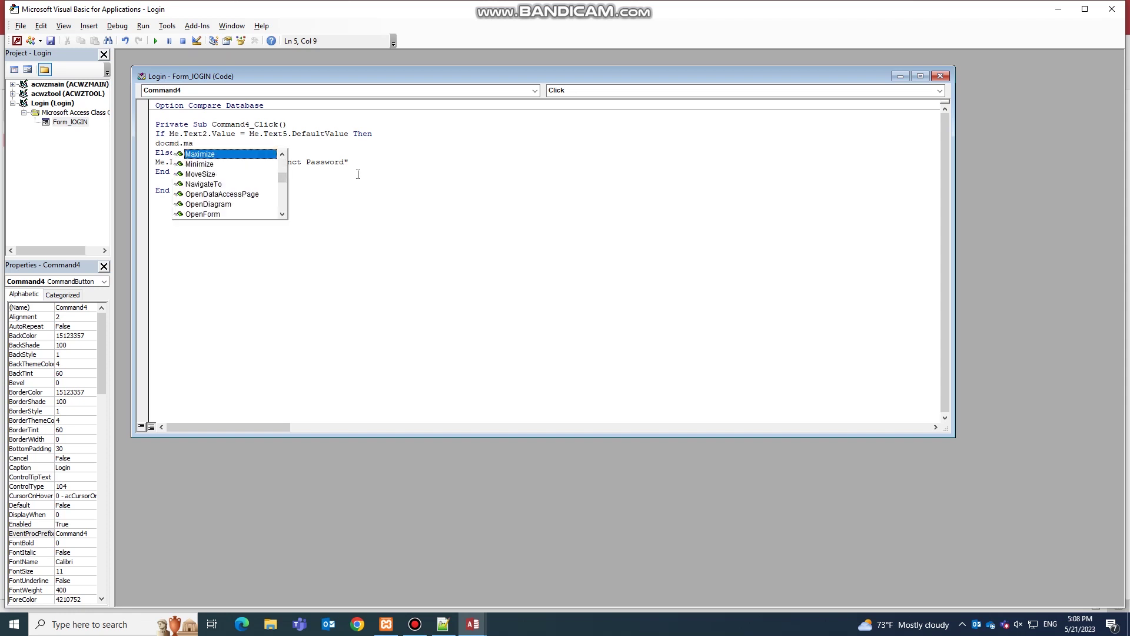
pyautogui.write('a')
pyautogui.press('Tab')
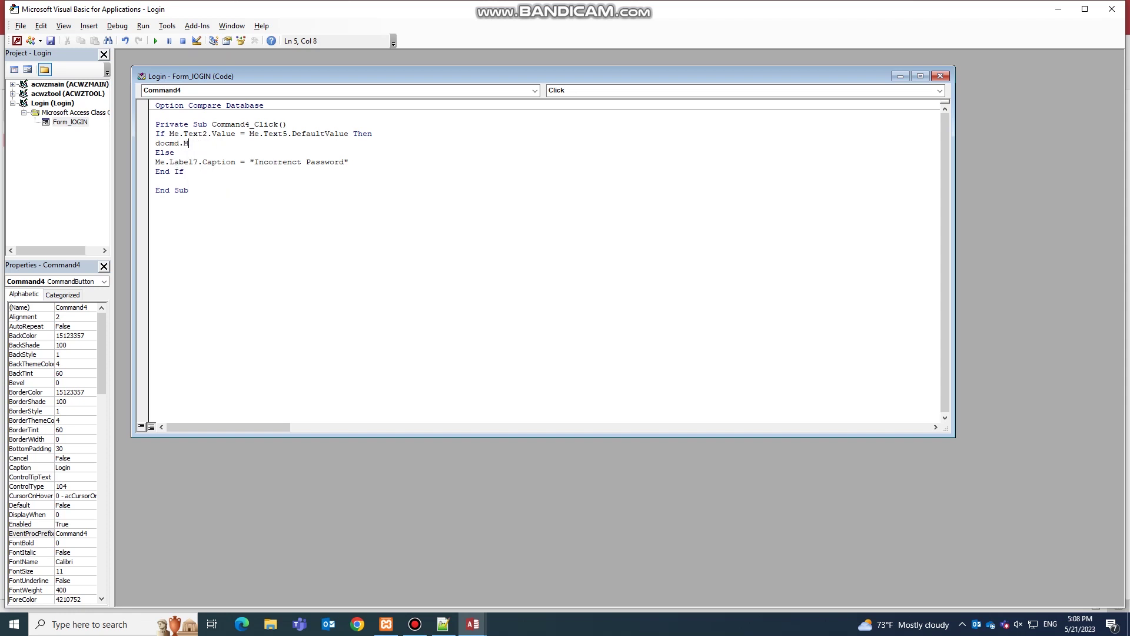
pyautogui.write('.openfo')
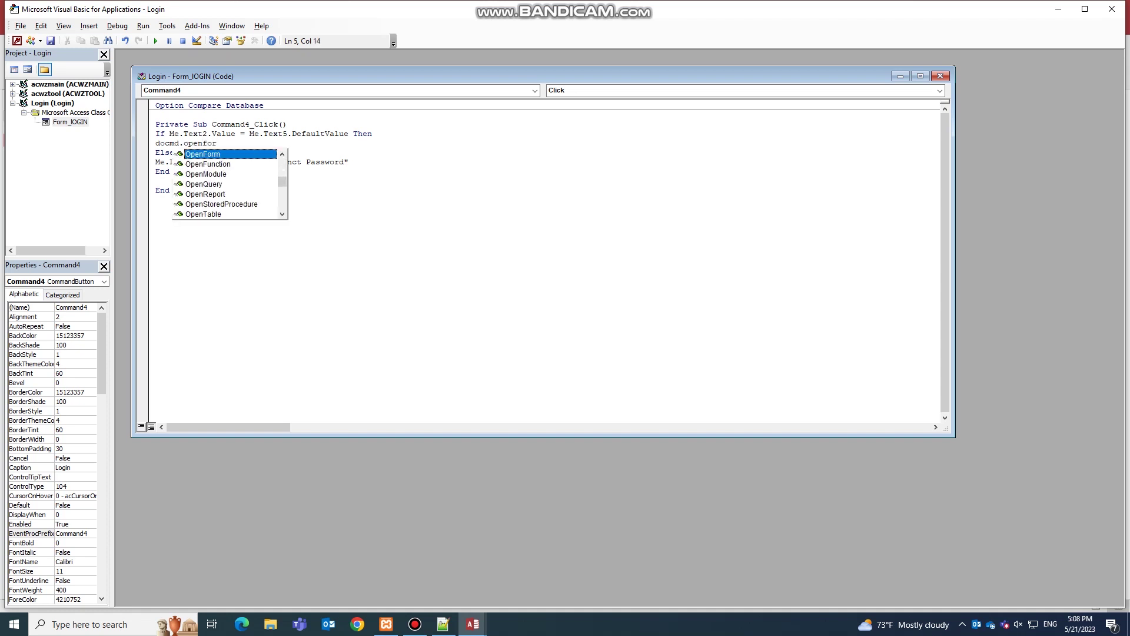
pyautogui.write('r')
pyautogui.press('Tab')
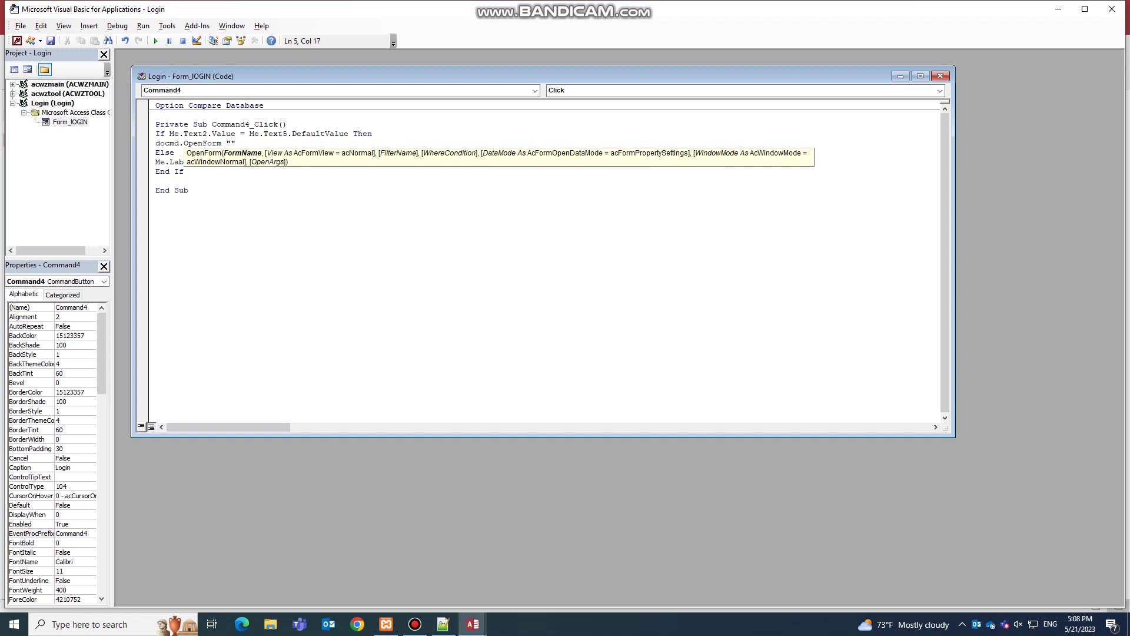
pyautogui.write('"Login",')
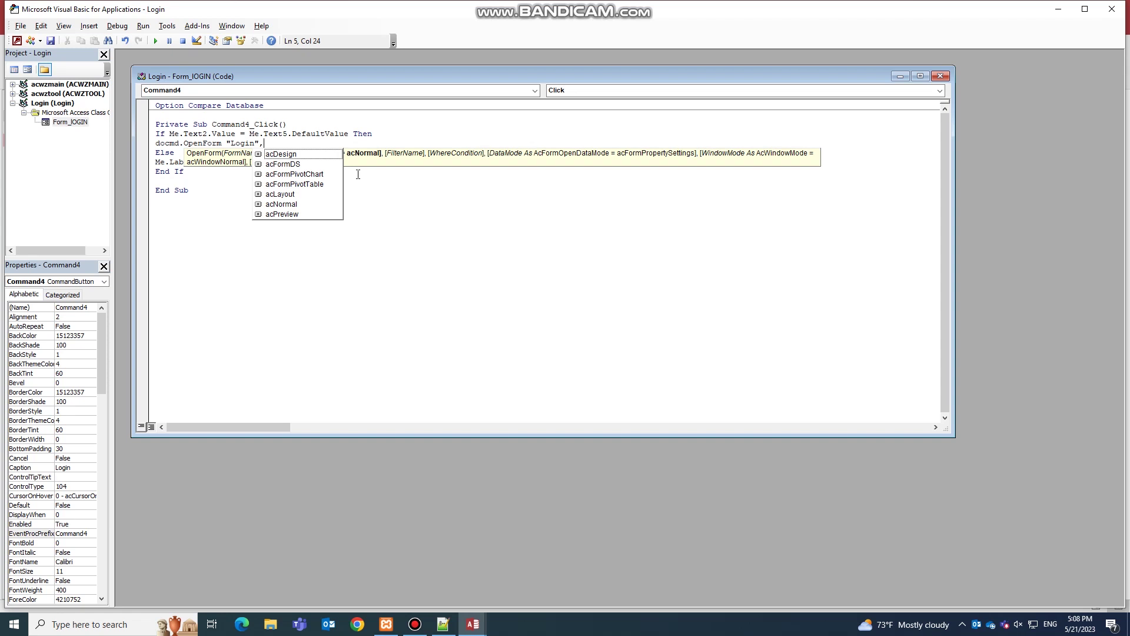
pyautogui.doubleClick(288, 204)
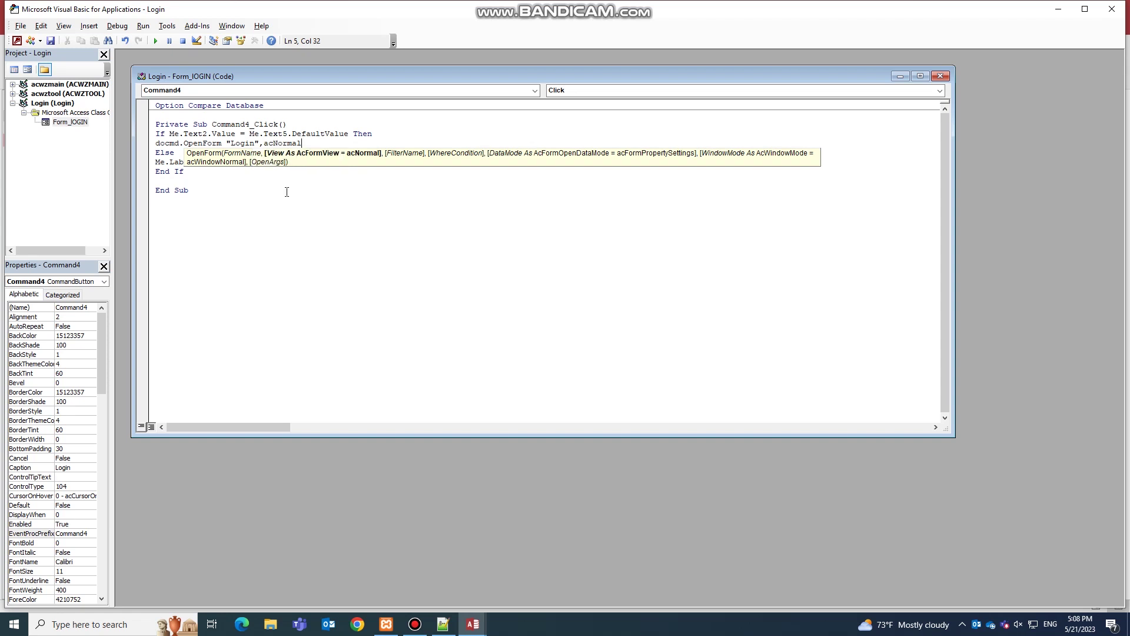
pyautogui.click(319, 197)
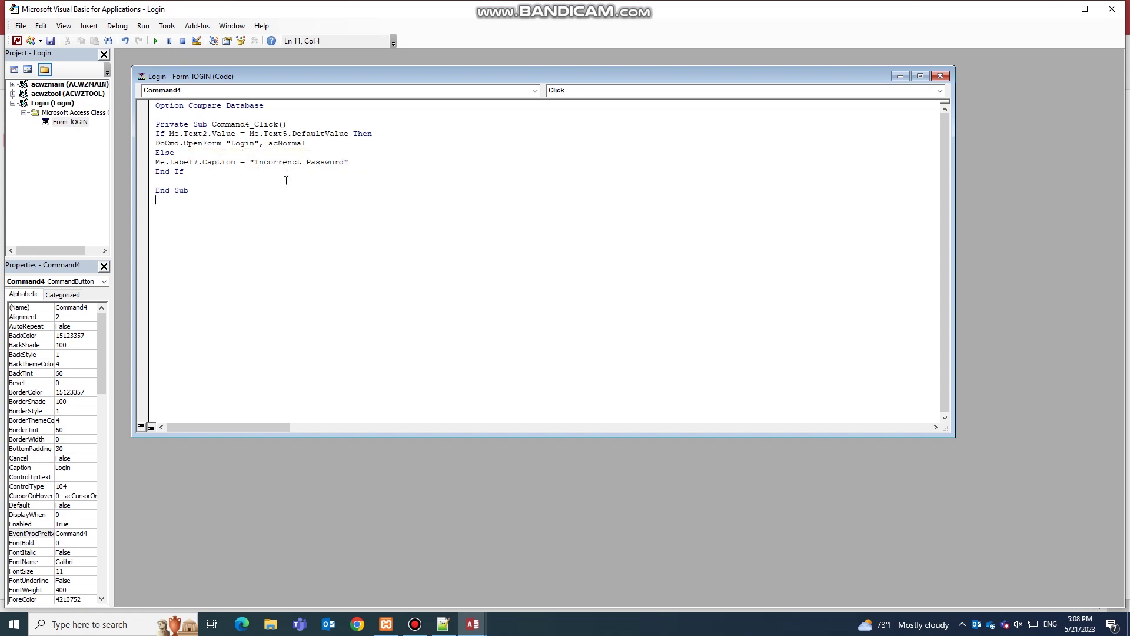
# Step: Check the form names in the database and change the form name in the OpenForm line to "Main"
pyautogui.click(17, 40)
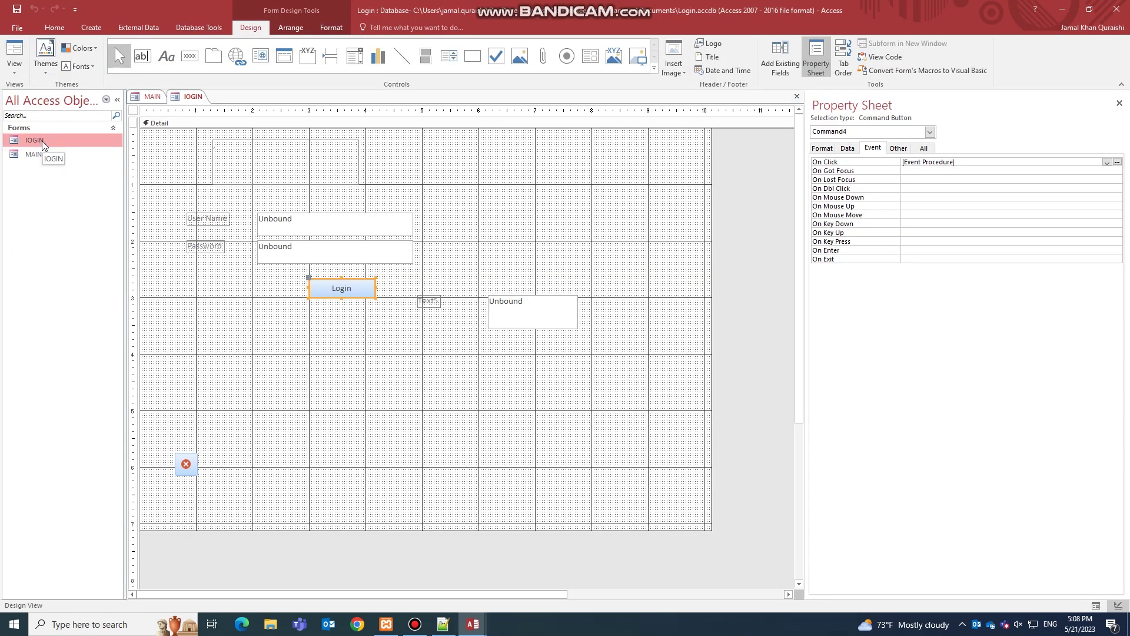
pyautogui.moveTo(479, 609)
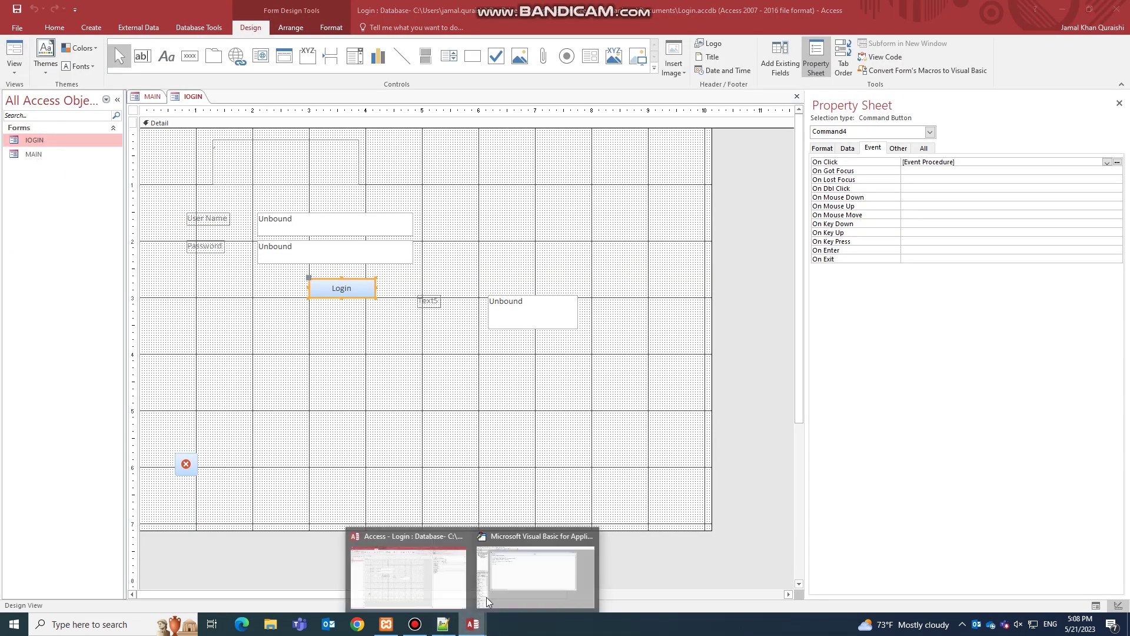
pyautogui.click(522, 570)
pyautogui.doubleClick(249, 144)
pyautogui.write('Main')
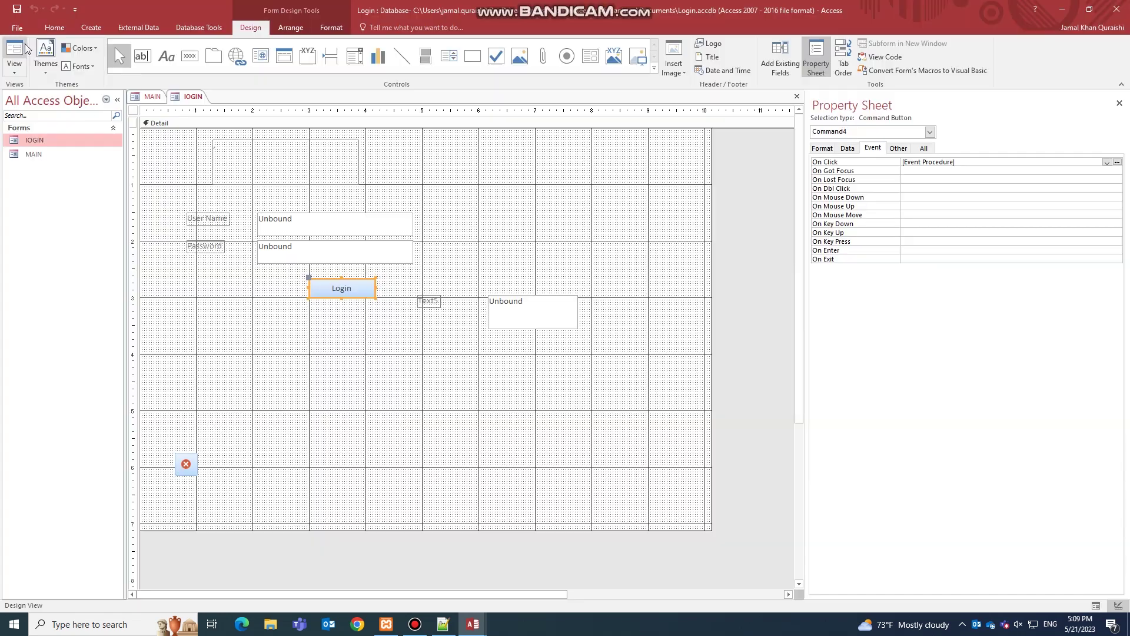
# Step: Create a code-based On Current event procedure for the lOGIN form containing docmd.Maximize
pyautogui.click(17, 40)
pyautogui.click(930, 132)
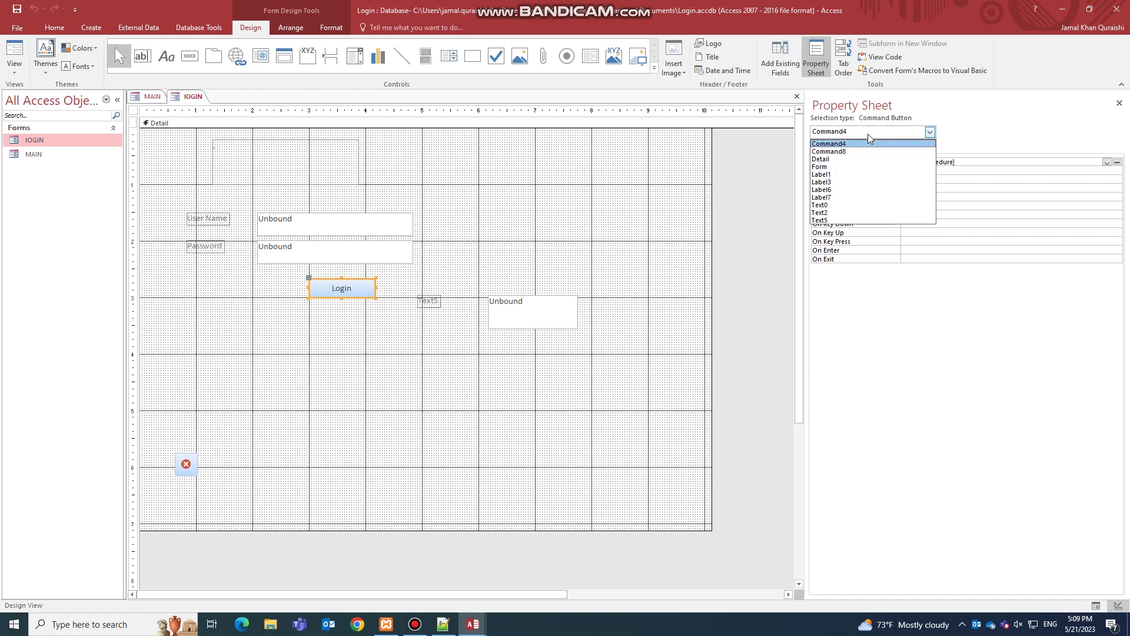
pyautogui.click(843, 167)
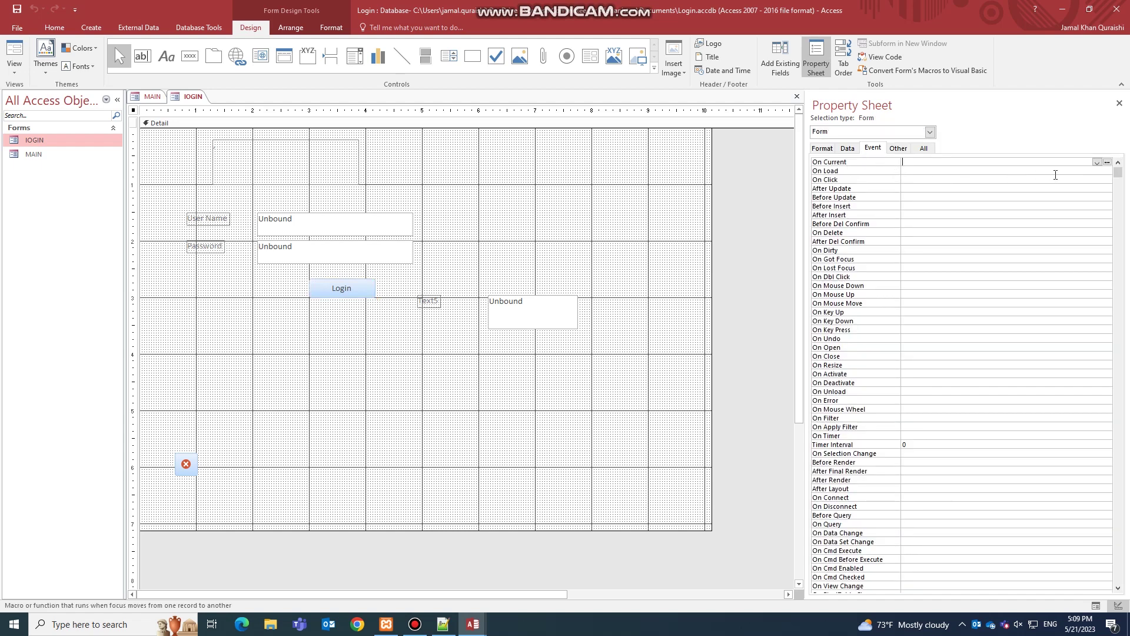
pyautogui.click(1107, 161)
pyautogui.click(530, 189)
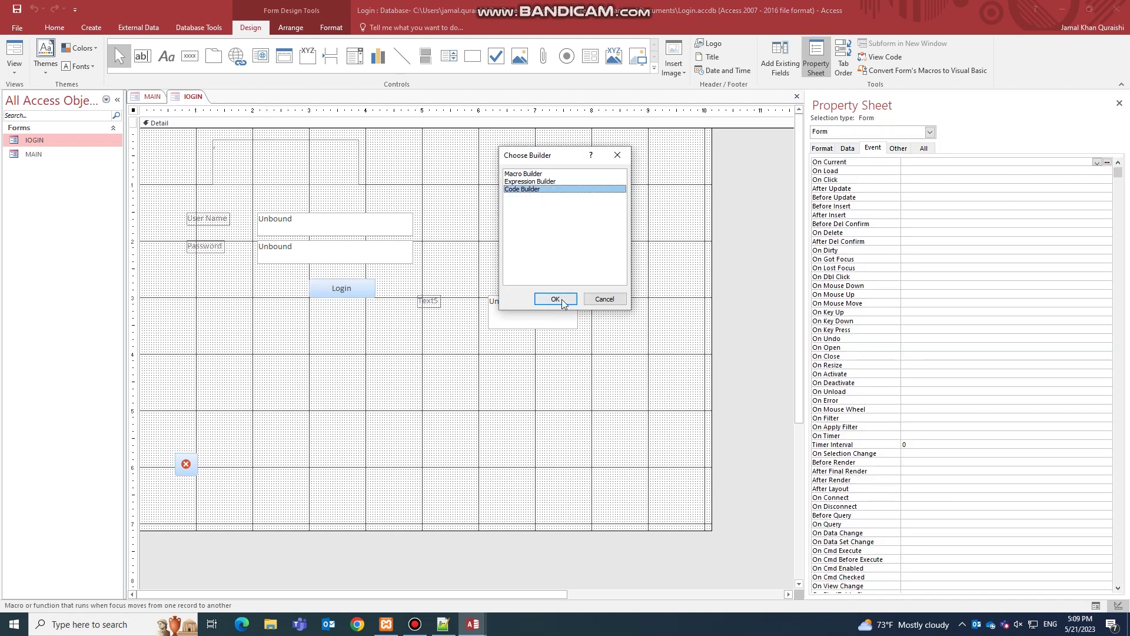
pyautogui.click(555, 299)
pyautogui.write('docmd.Maximize')
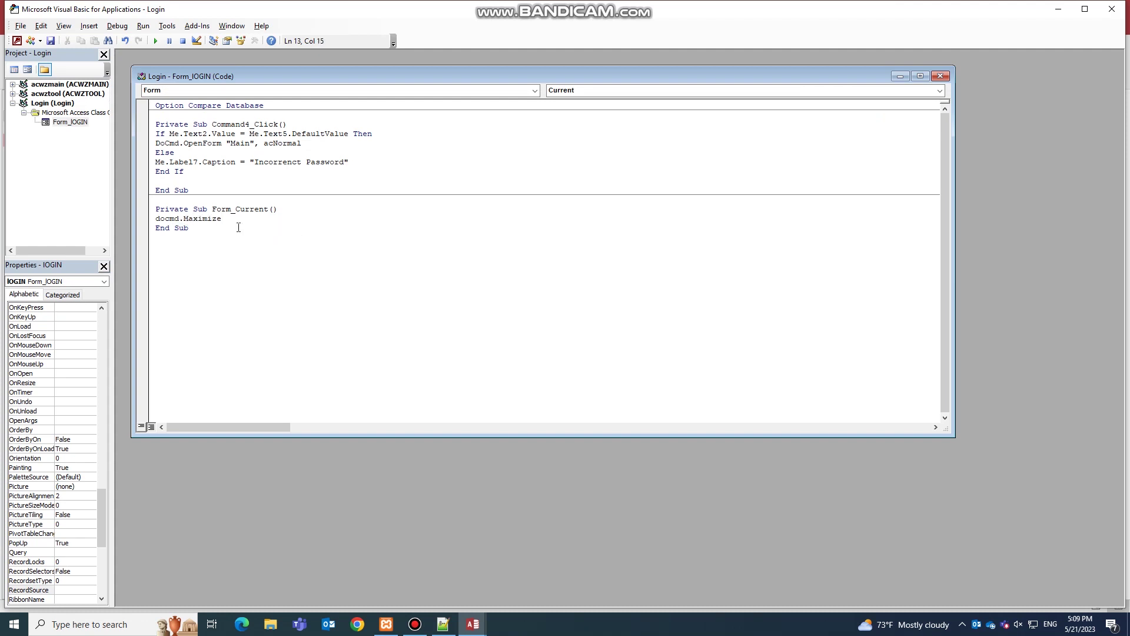
# Step: Copy the docmd.Maximize line from the lOGIN code and bring up the MAIN form in Design View
pyautogui.moveTo(229, 221); pyautogui.dragTo(155, 219)
pyautogui.hotkey('ctrl', 'c')
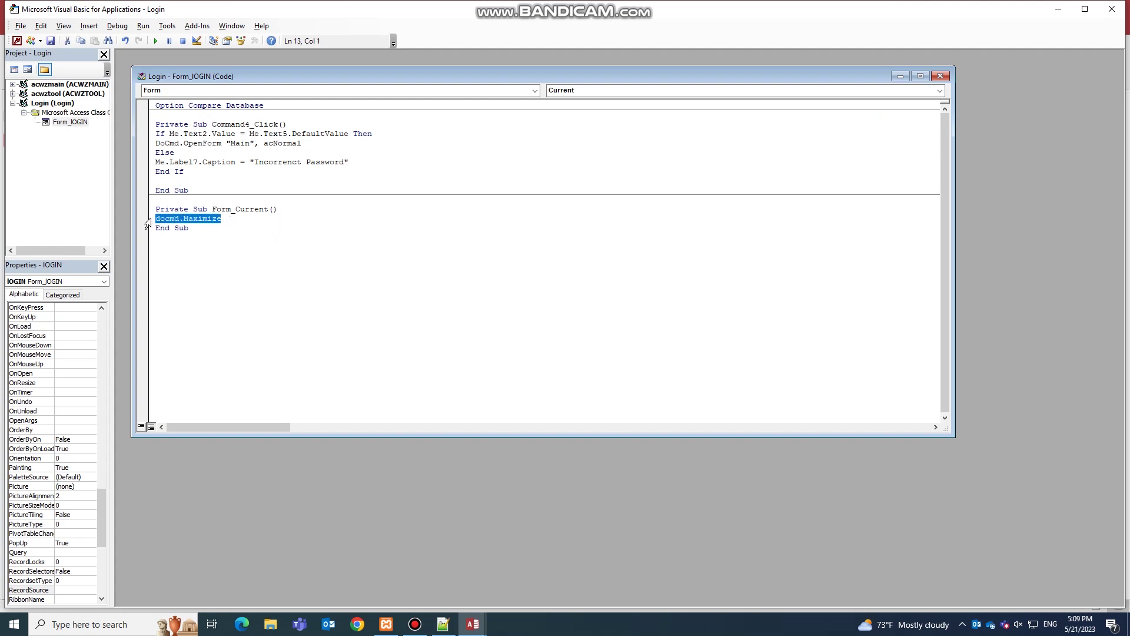
pyautogui.hotkey('alt', 'F11')
pyautogui.click(30, 156)
pyautogui.rightClick(29, 156)
pyautogui.click(45, 189)
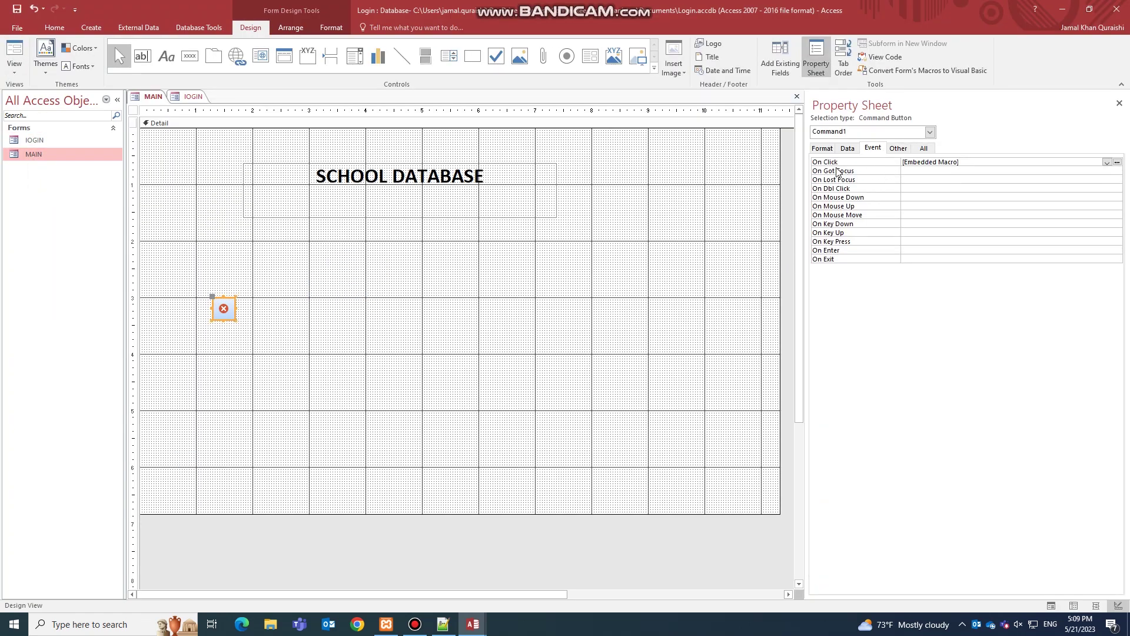
# Step: Create a code-based On Current event procedure for the MAIN form and paste docmd.Maximize into it
pyautogui.click(894, 133)
pyautogui.click(888, 159)
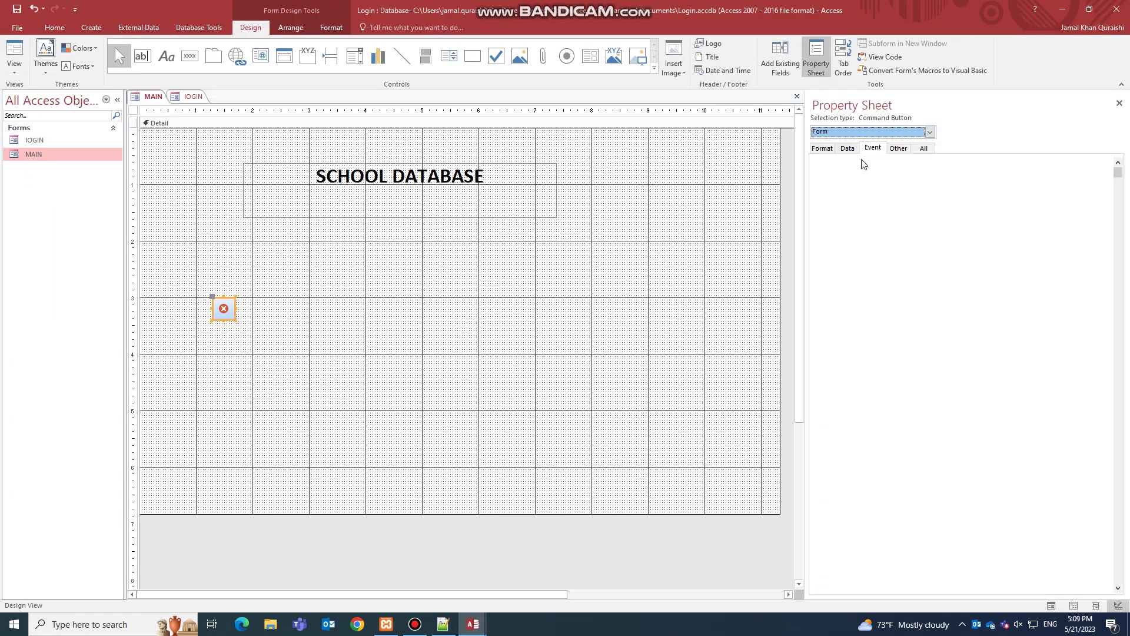
pyautogui.click(836, 163)
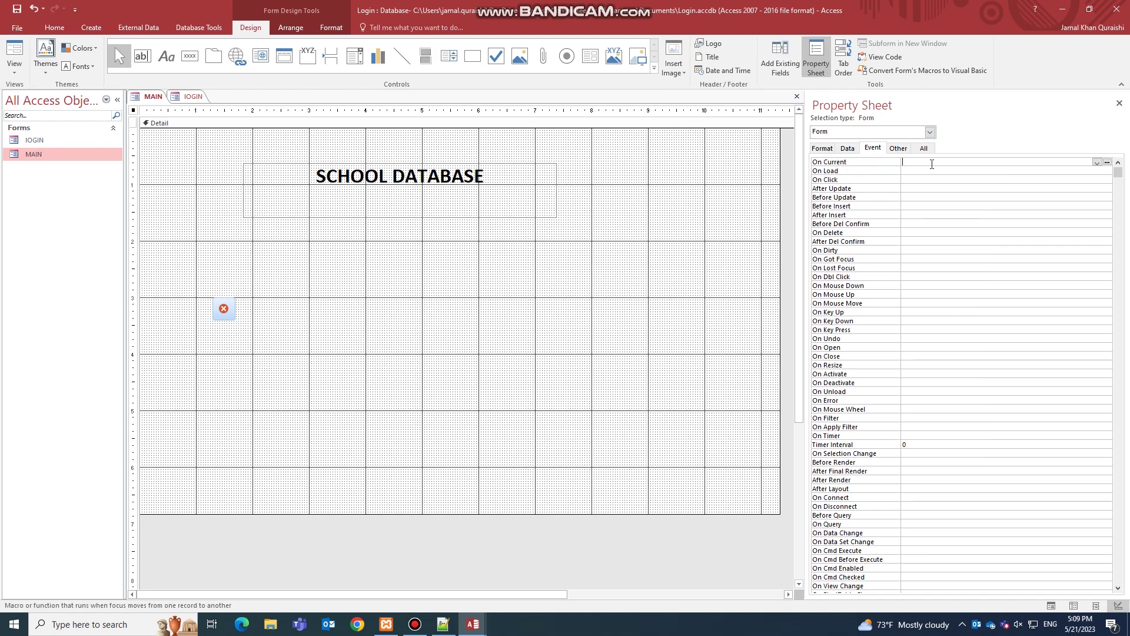
pyautogui.click(1107, 162)
pyautogui.click(528, 189)
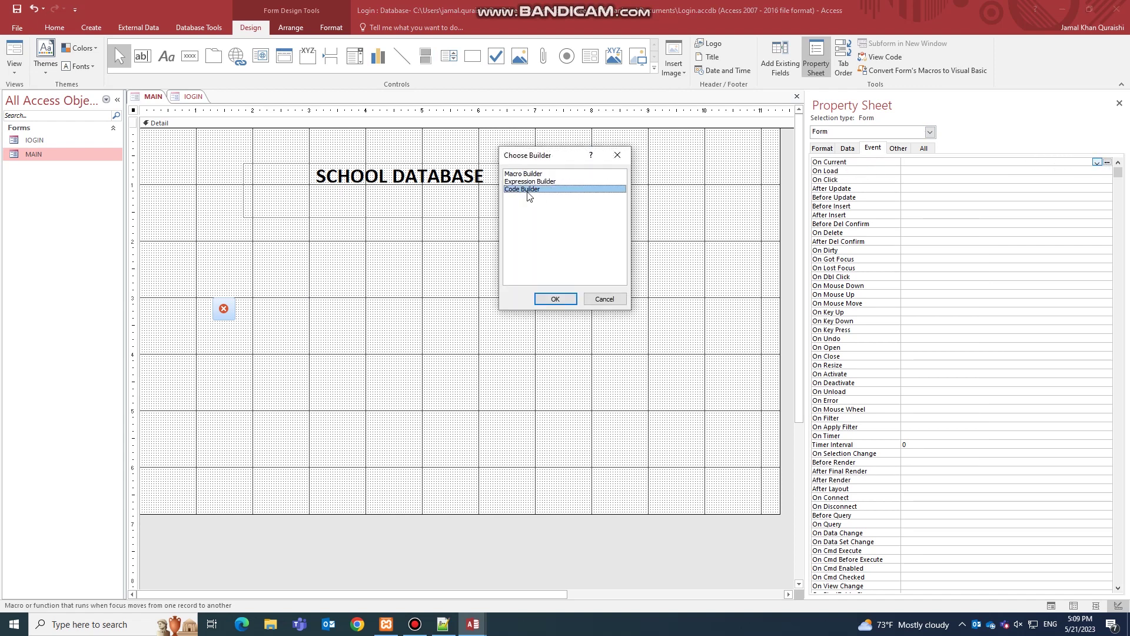
pyautogui.click(556, 299)
pyautogui.hotkey('ctrl', 'v')
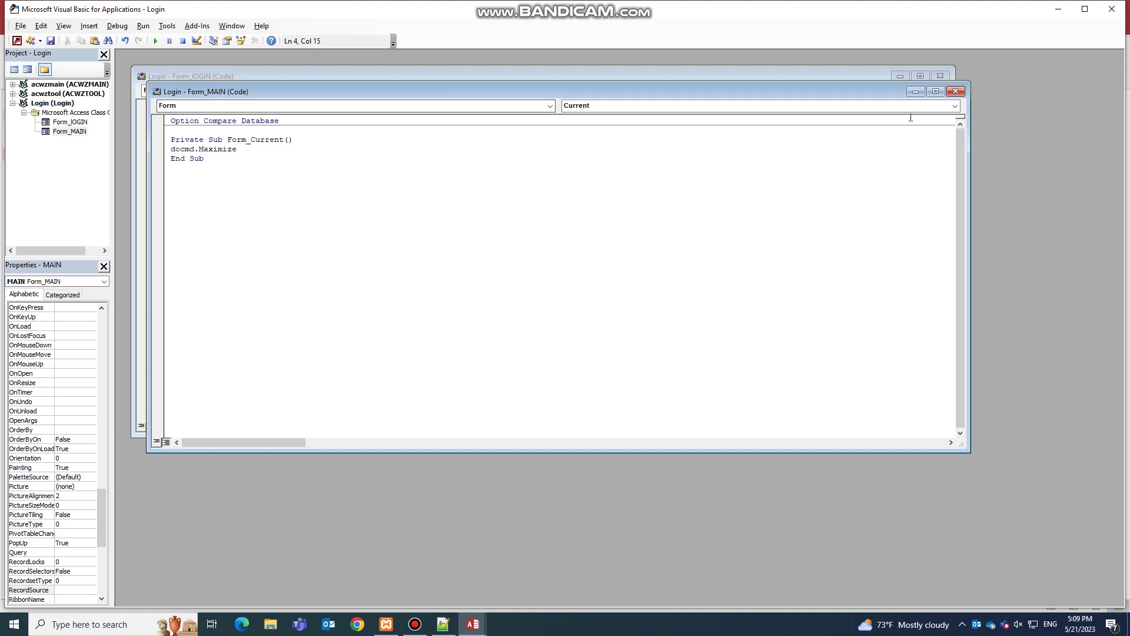
# Step: Save the changes to the lOGIN and MAIN forms and close the database
pyautogui.hotkey('ctrl', 's')
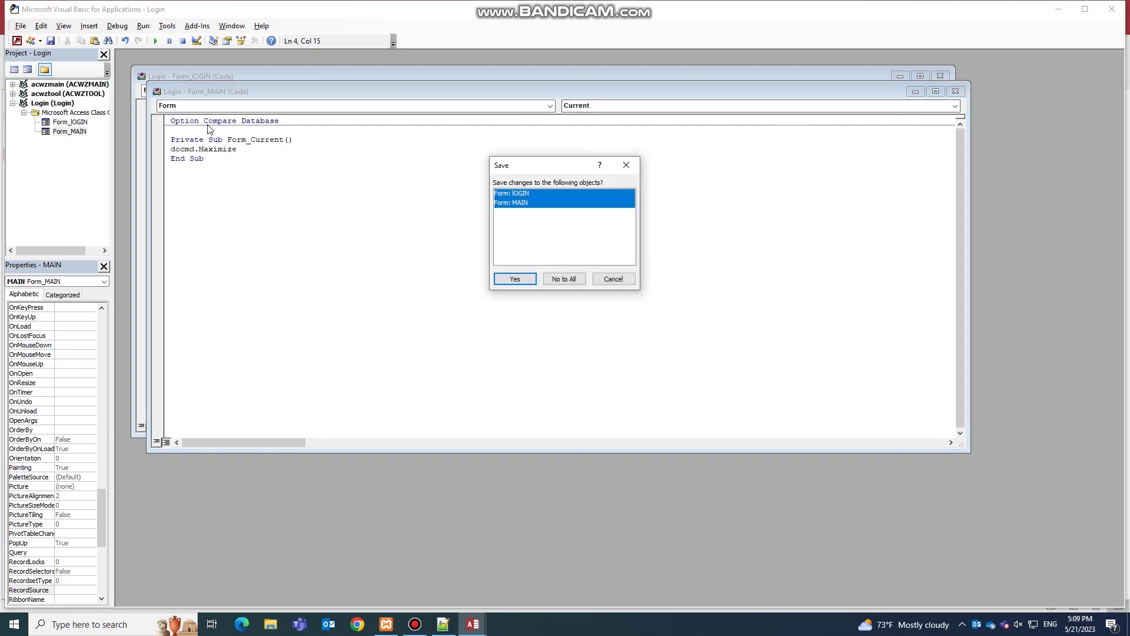
pyautogui.click(504, 277)
pyautogui.click(16, 40)
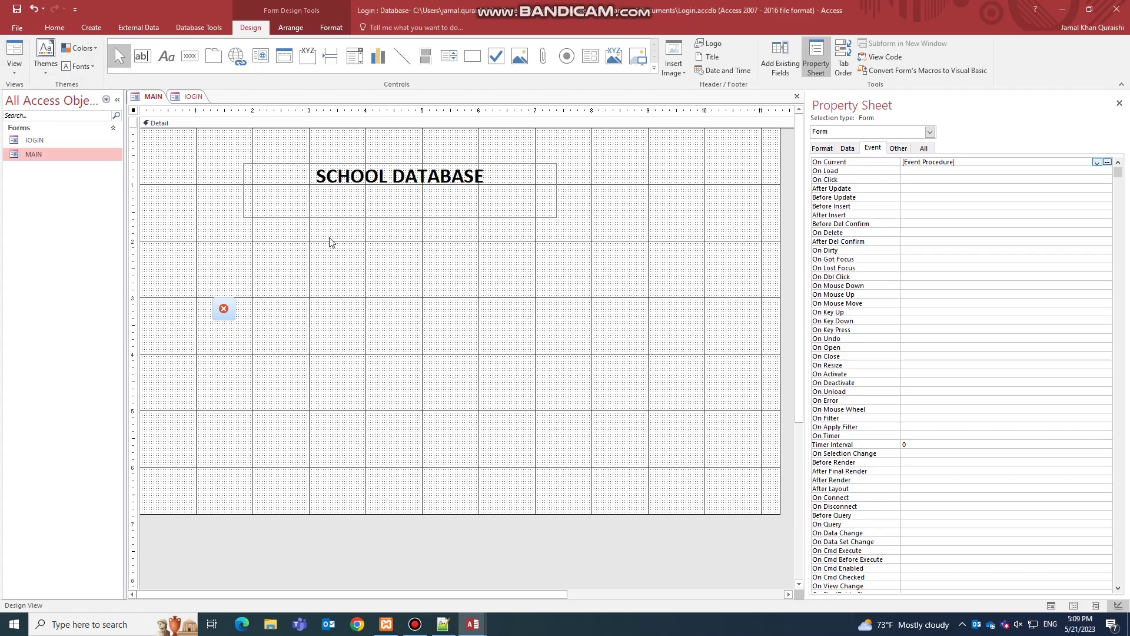
pyautogui.click(1117, 10)
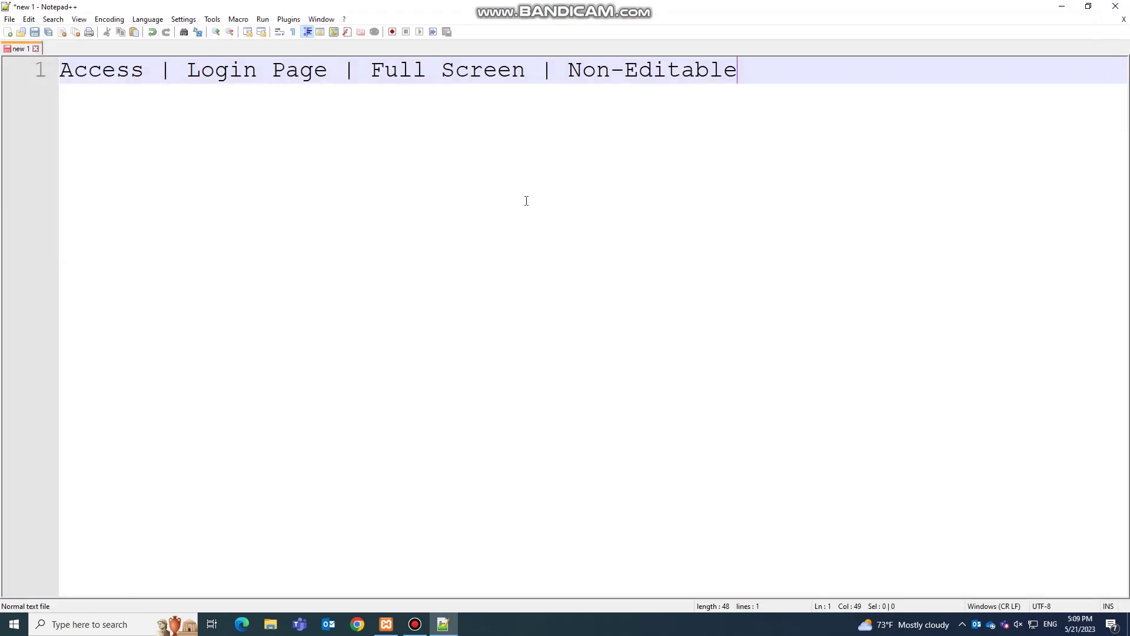
# Step: Reopen Login.accdb from the Documents folder in File Explorer and enable its active content
pyautogui.click(1057, 12)
pyautogui.doubleClick(23, 22)
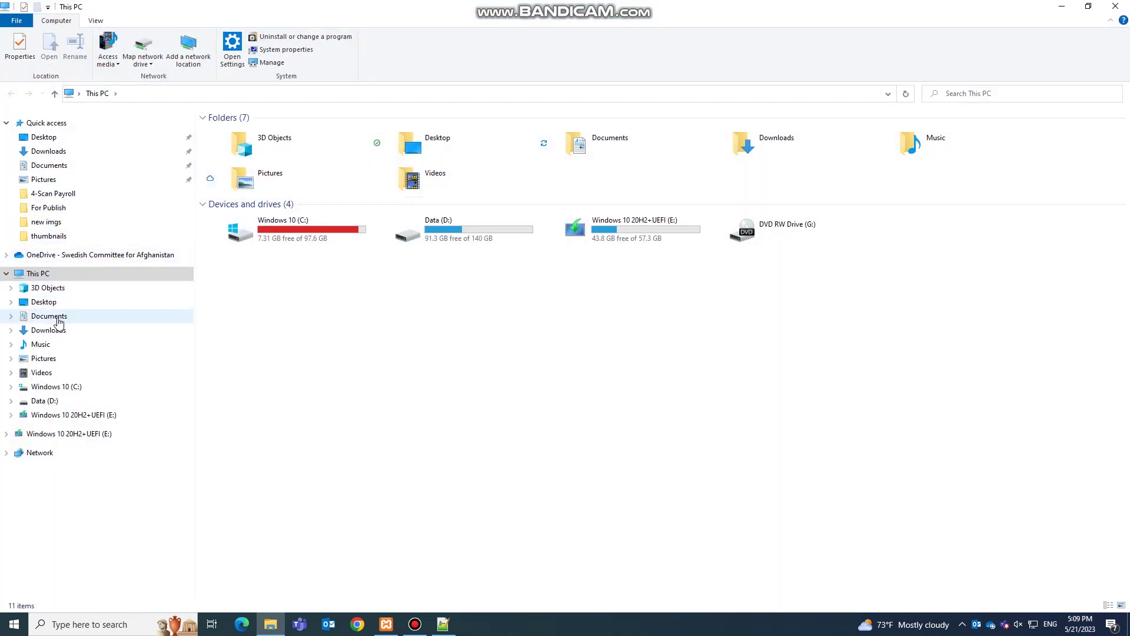
pyautogui.click(52, 316)
pyautogui.doubleClick(233, 195)
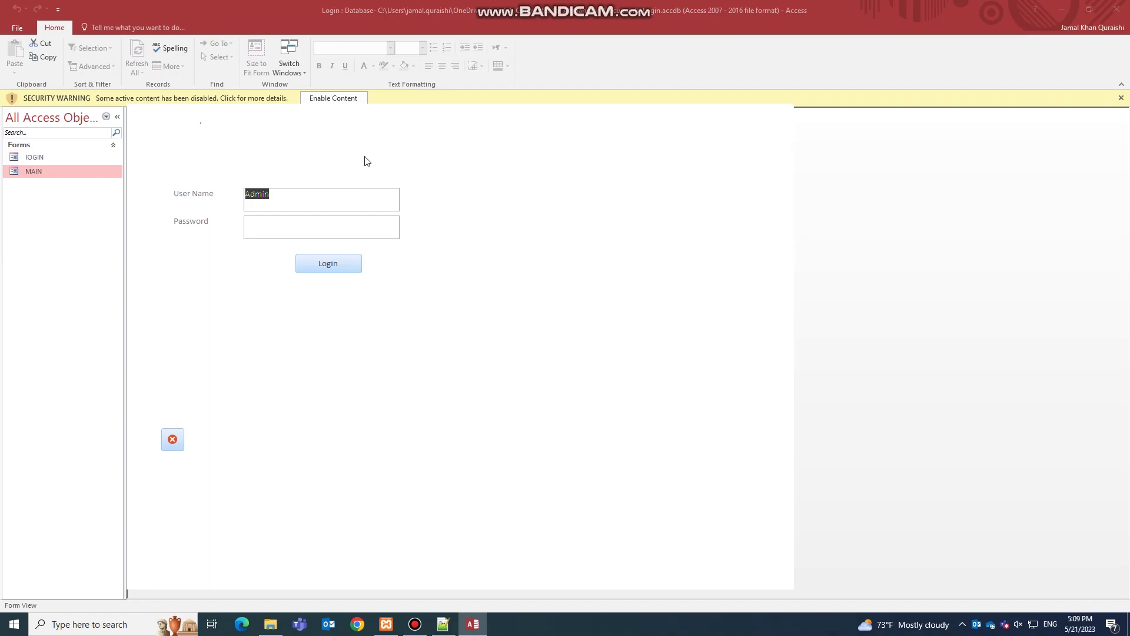
pyautogui.click(351, 100)
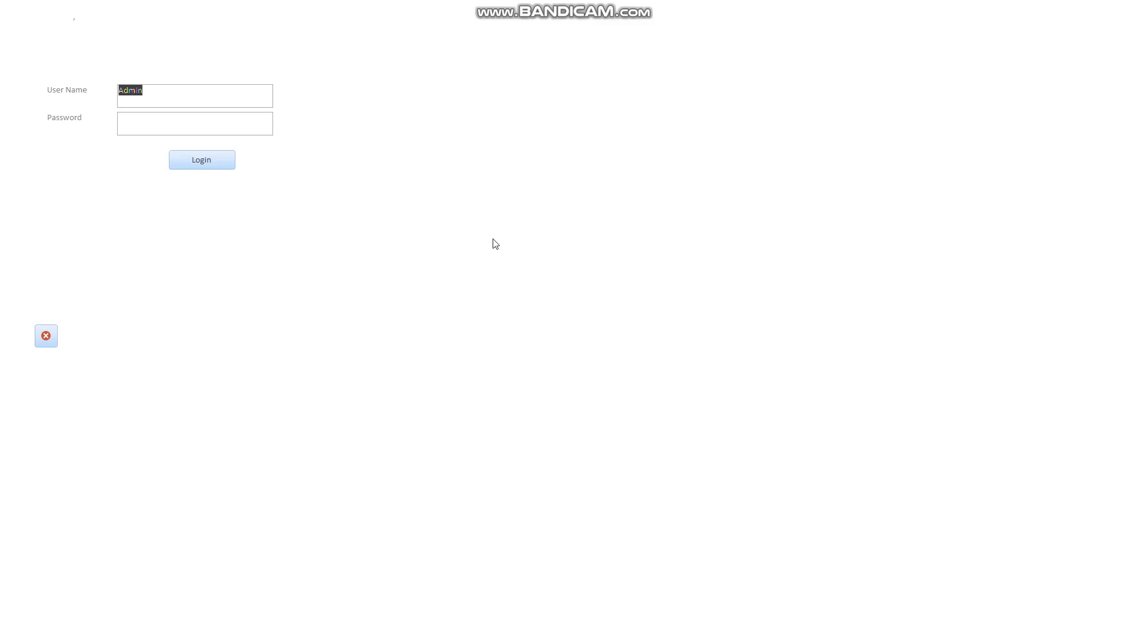
# Step: Test the login form's password check by submitting an incorrect password for the Admin user
pyautogui.click(213, 126)
pyautogui.write('******')
pyautogui.click(211, 163)
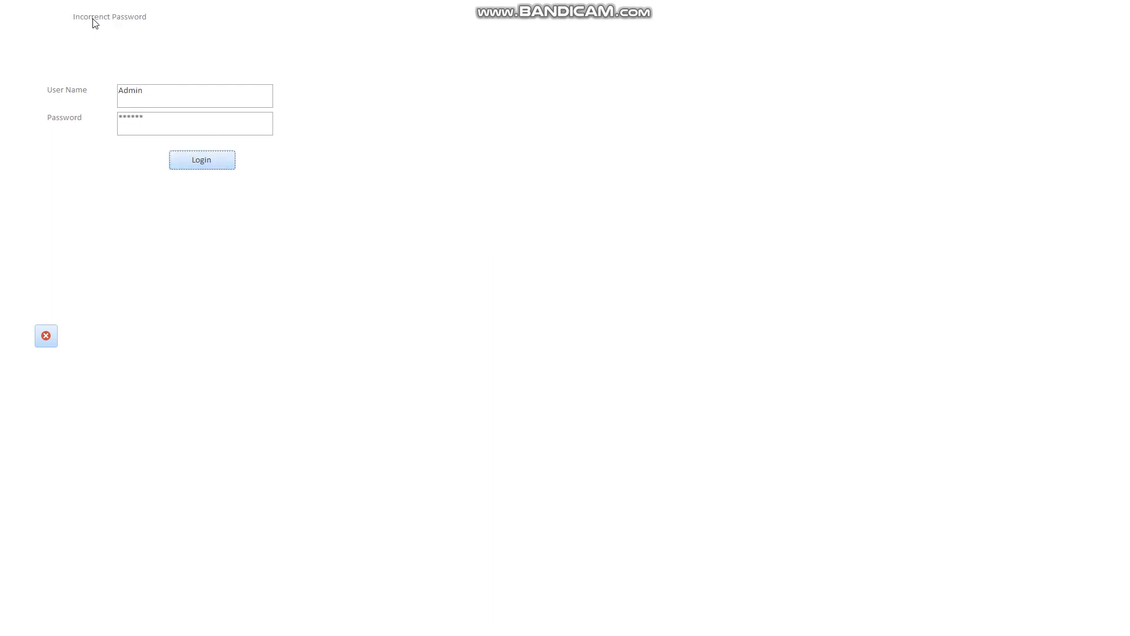
# Step: Replace the password with the correct one to log in, and quit the database from the MAIN form
pyautogui.moveTo(151, 117); pyautogui.dragTo(122, 117)
pyautogui.hotkey('shift', 'Home')
pyautogui.press('BackSpace')
pyautogui.write('*****')
pyautogui.click(200, 160)
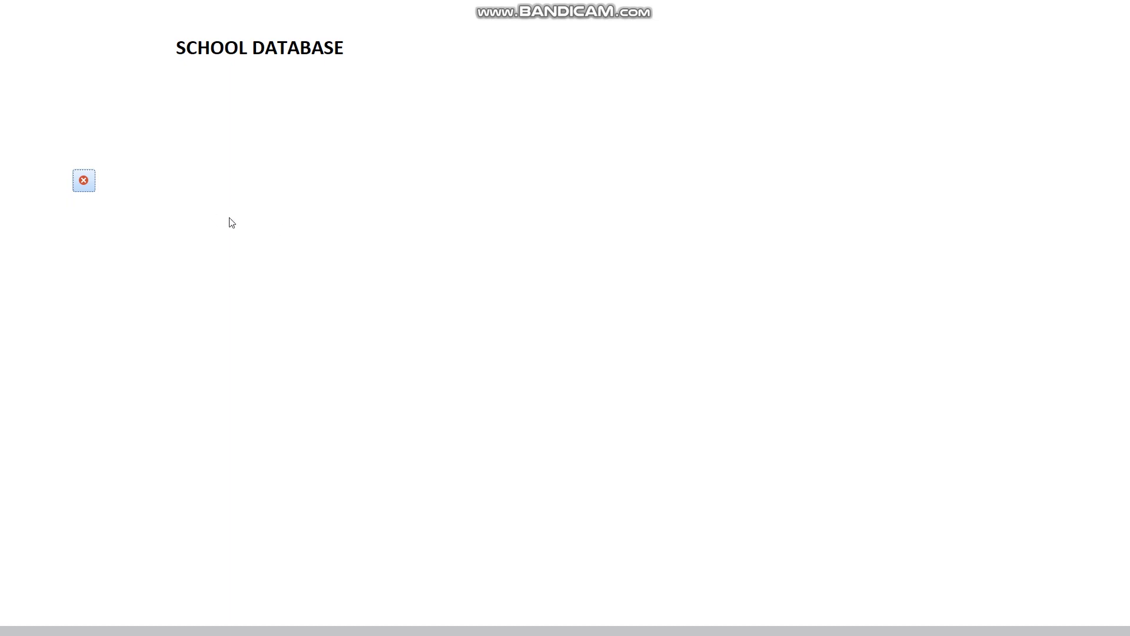
pyautogui.click(84, 180)
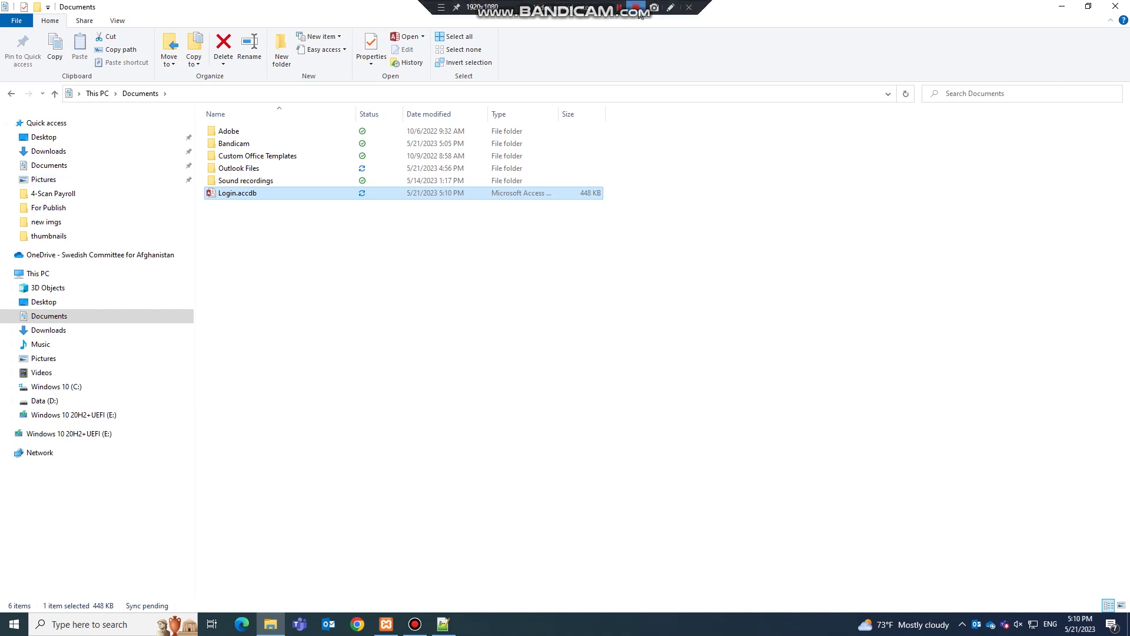
pyautogui.click(640, 13)
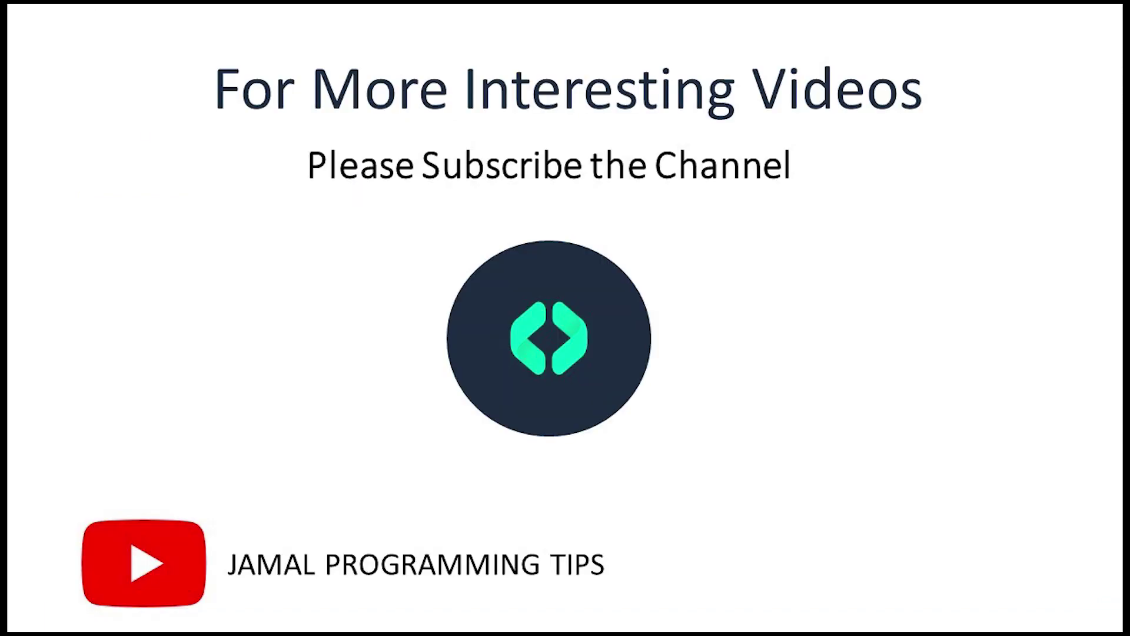